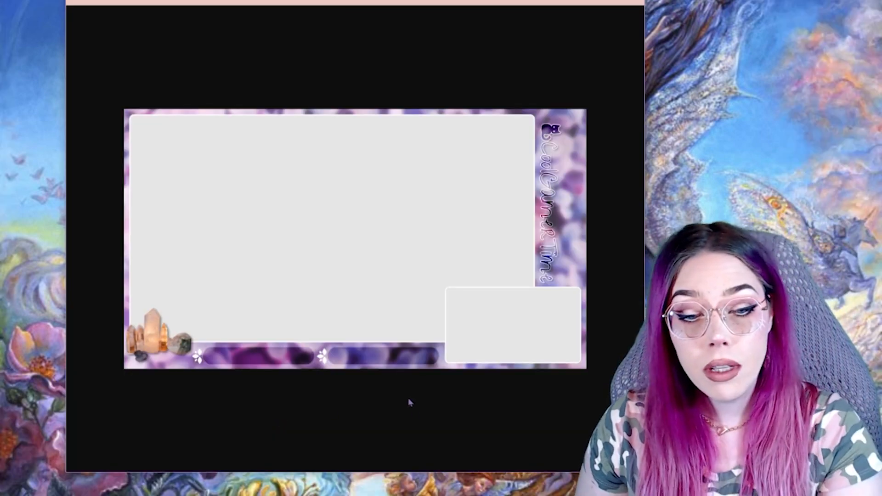
pyautogui.click(404, 262)
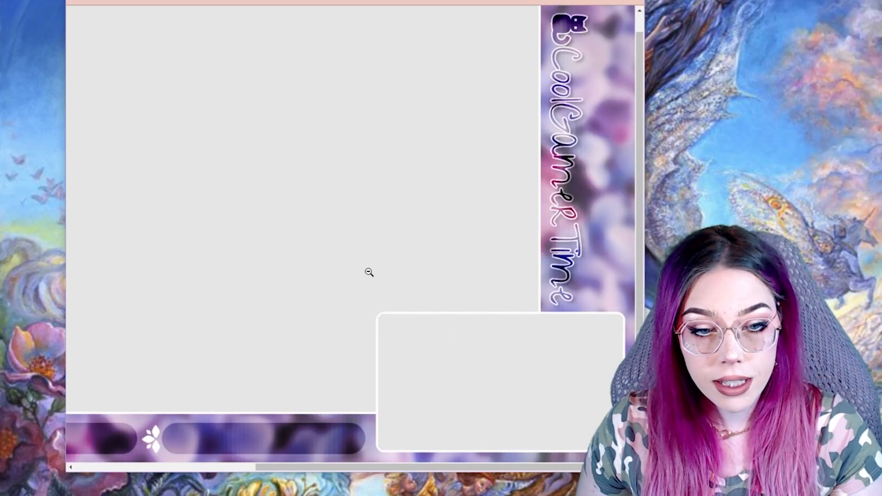
pyautogui.click(443, 226)
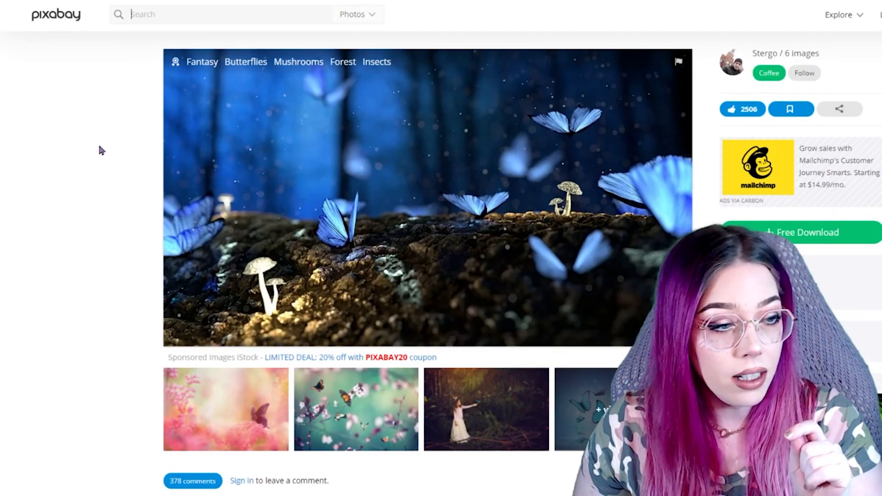
# Step: Go to the Pixabay home page and browse its free stock images for a possible overlay background
pyautogui.rightClick(76, 19)
pyautogui.click(69, 16)
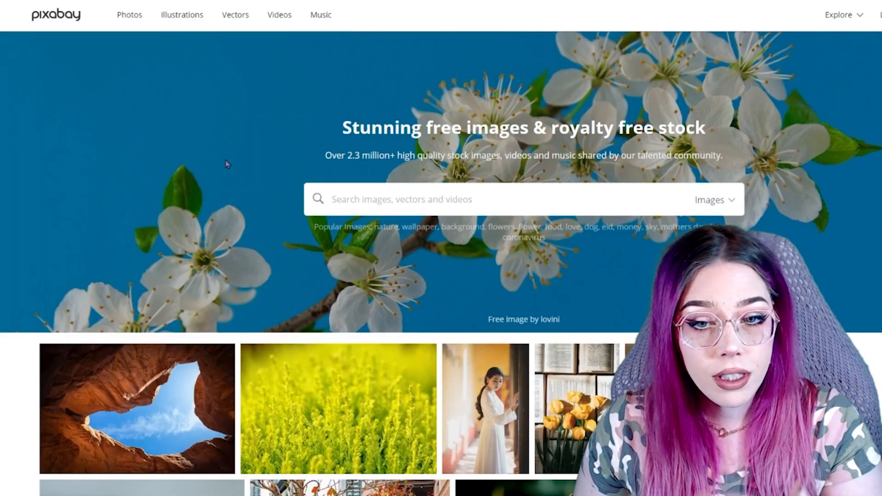
pyautogui.scroll(-10, 226, 164)
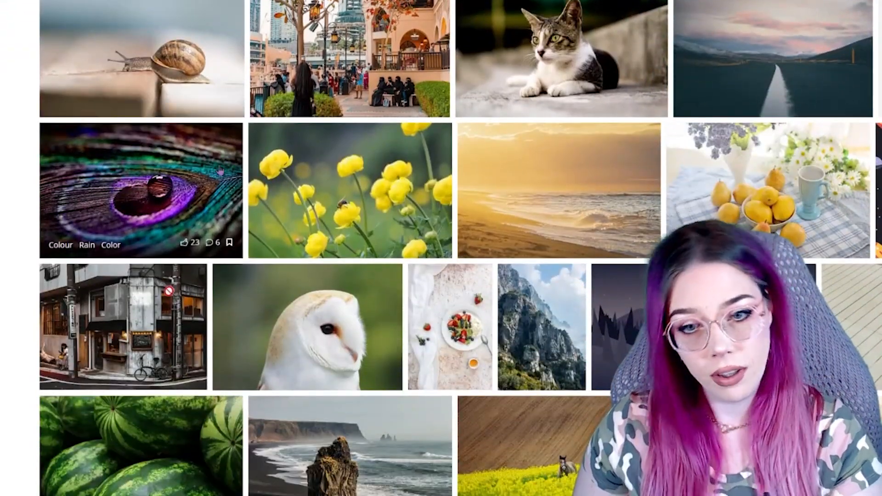
pyautogui.scroll(-8, 220, 172)
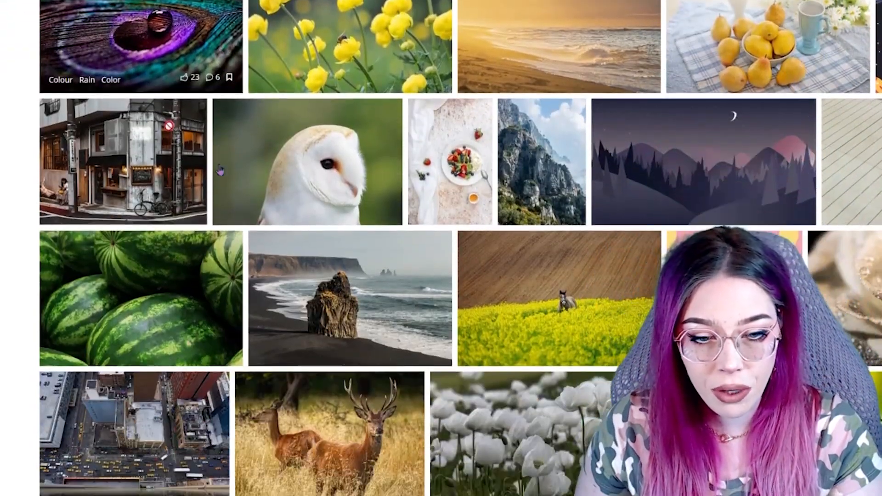
pyautogui.scroll(6, 220, 171)
pyautogui.scroll(8, 220, 172)
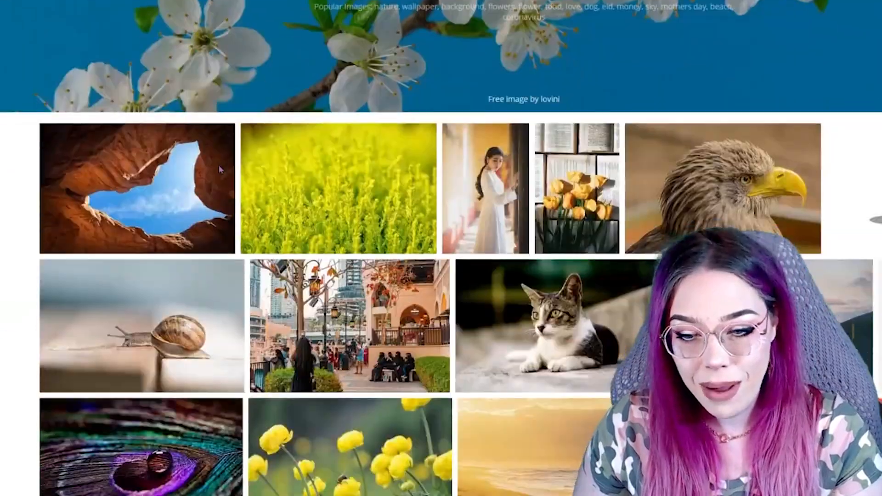
pyautogui.scroll(-4, 220, 172)
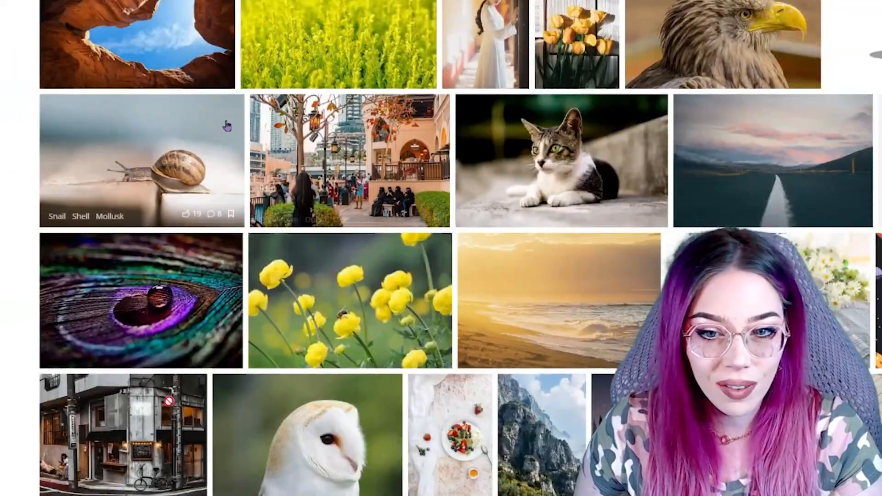
pyautogui.scroll(10, 322, 170)
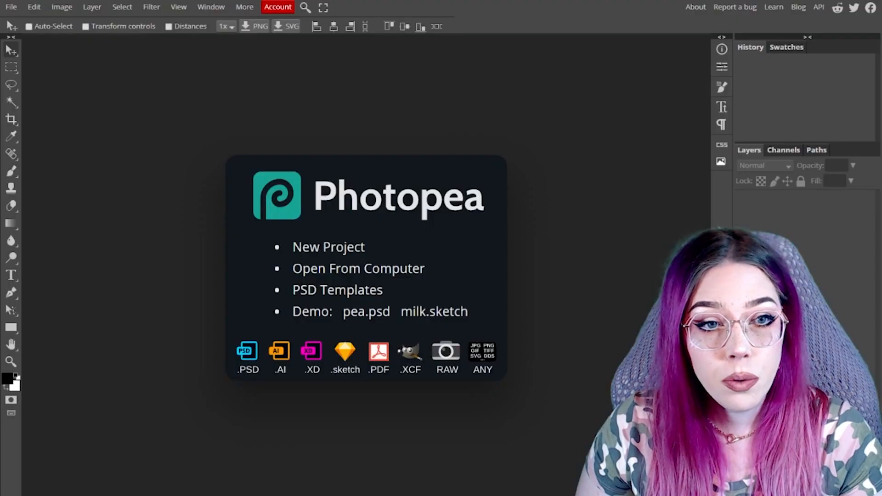
# Step: Create a new 1920 × 1080 px project with a transparent background in Photopea
pyautogui.click(328, 254)
pyautogui.hotkey('ctrl', 'v')
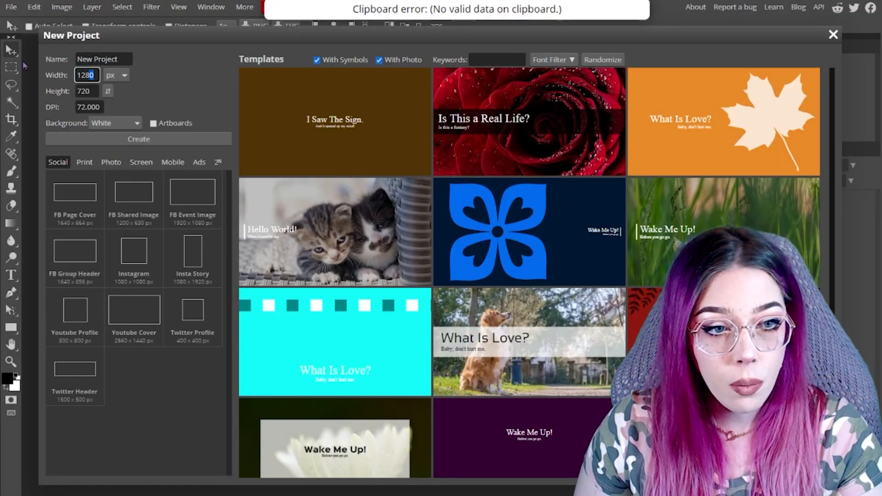
pyautogui.write('1920')
pyautogui.press('Tab')
pyautogui.write('1080')
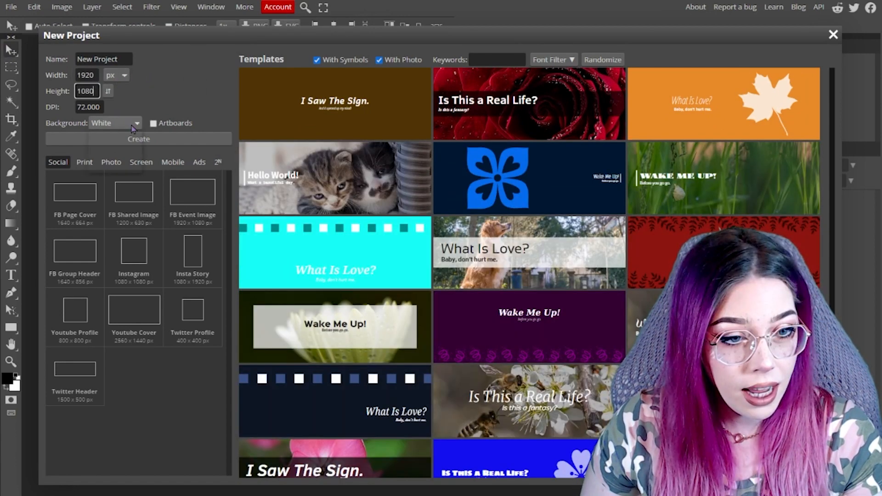
pyautogui.click(115, 123)
pyautogui.click(116, 154)
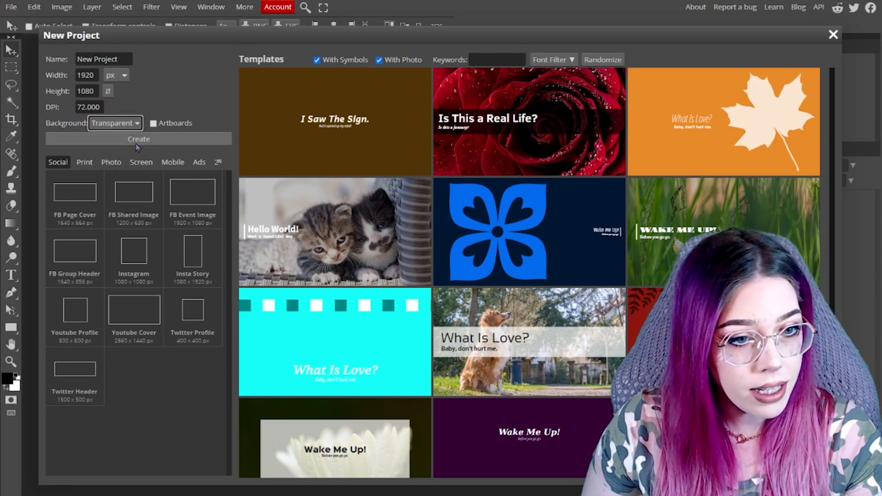
pyautogui.click(136, 143)
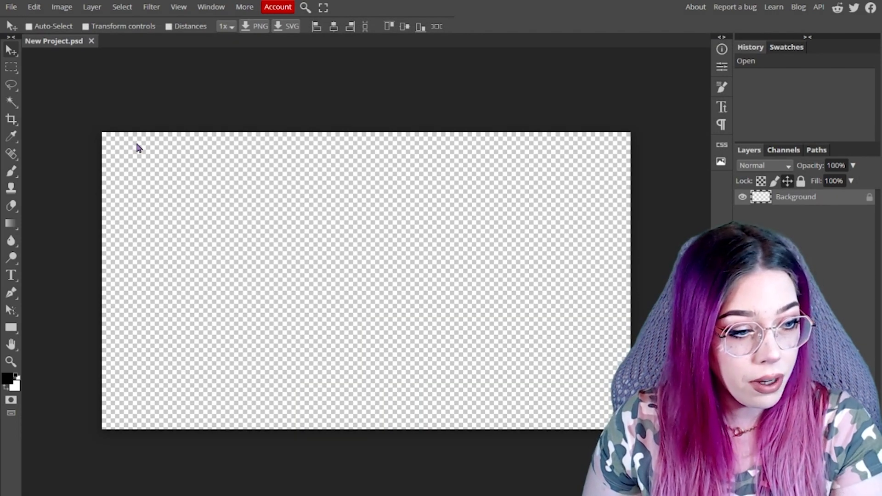
# Step: Unlock the Background layer, switching its full lock on and off and leaving it off
pyautogui.click(500, 54)
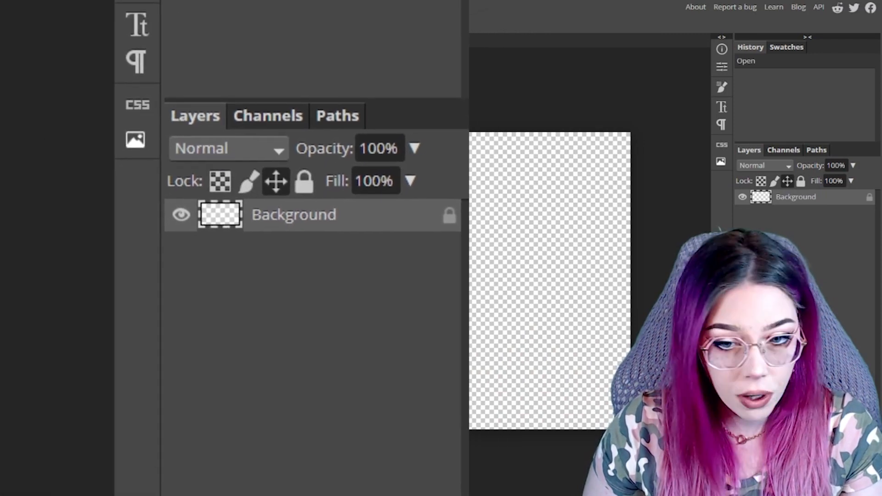
pyautogui.click(869, 199)
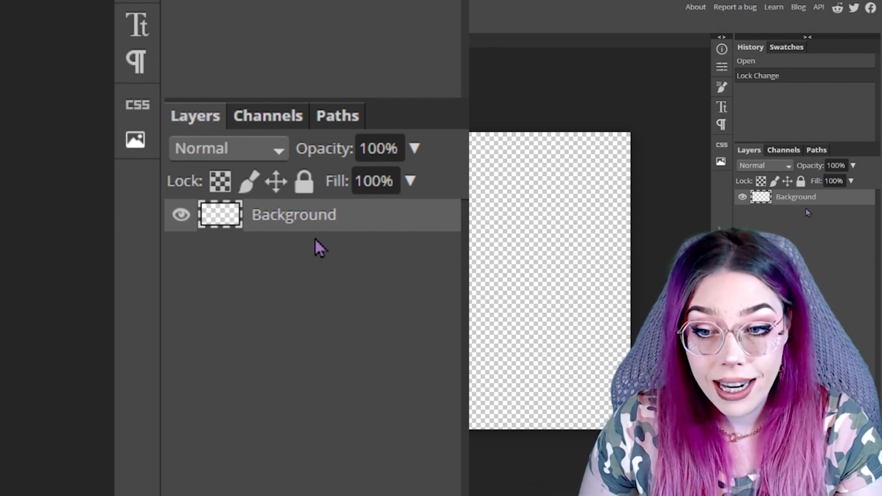
pyautogui.click(801, 183)
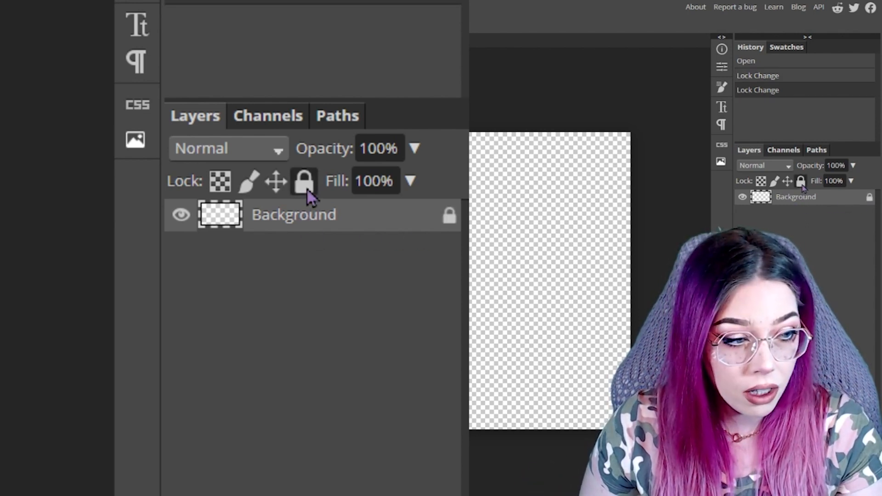
pyautogui.click(801, 183)
pyautogui.click(801, 183)
pyautogui.click(801, 183)
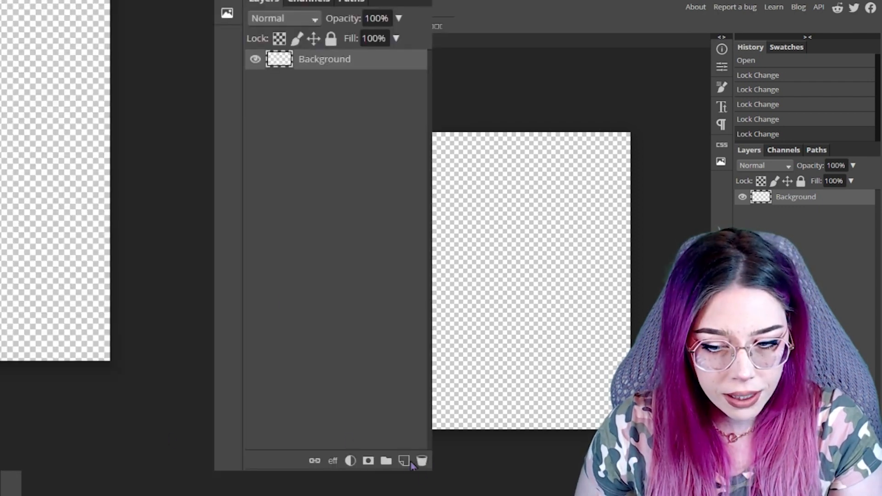
# Step: Add an empty layer above the Background layer and delete it again
pyautogui.click(404, 462)
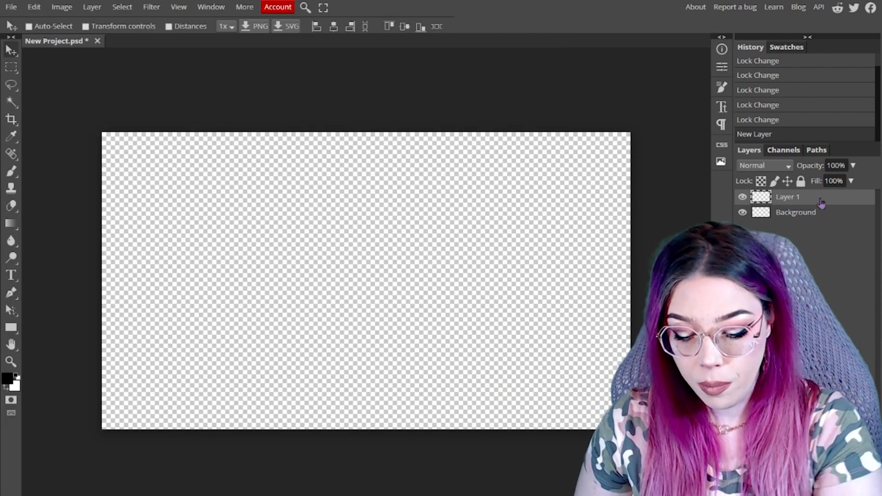
pyautogui.press('Delete')
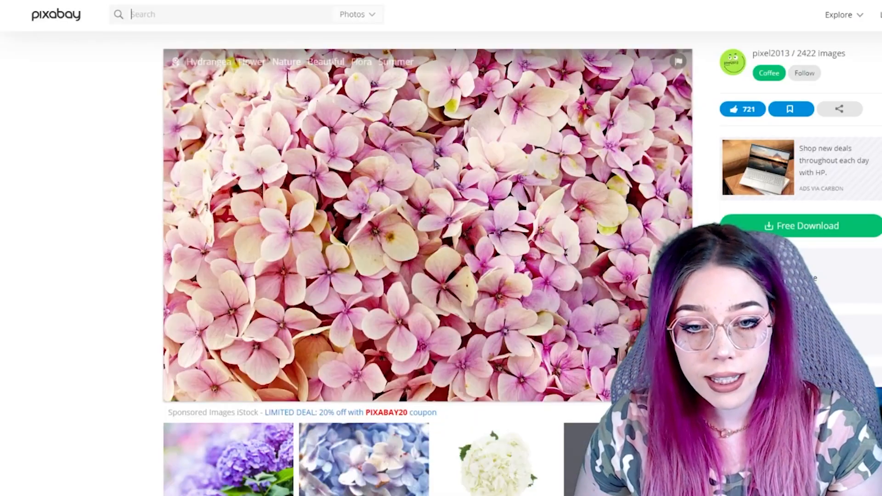
# Step: Copy the pink hydrangea photo from Pixabay and paste it onto the Background layer in Photopea
pyautogui.rightClick(425, 162)
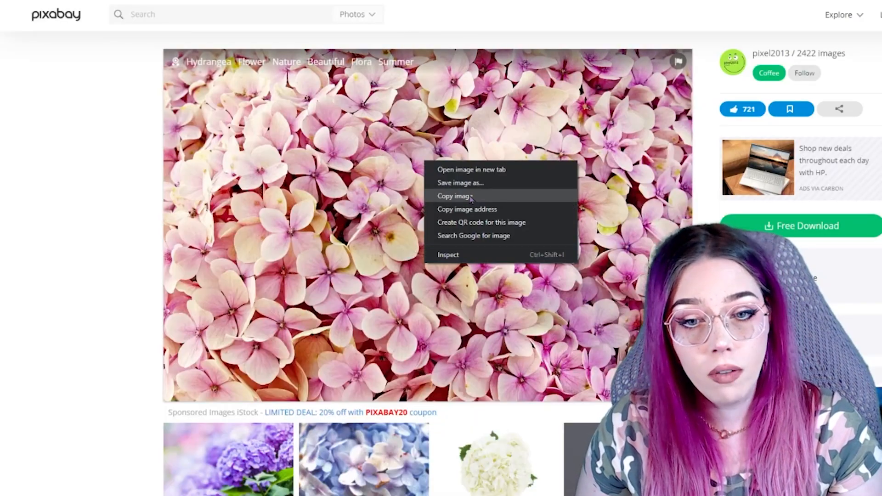
pyautogui.click(459, 195)
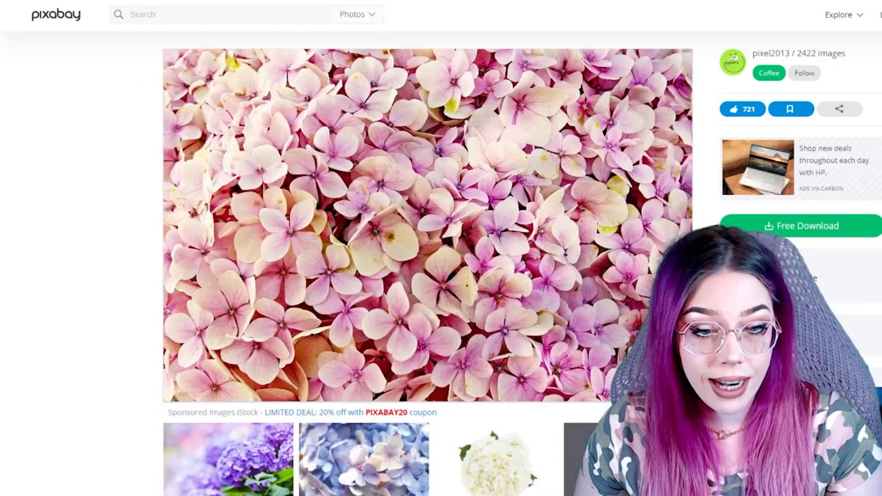
pyautogui.rightClick(412, 183)
pyautogui.click(453, 223)
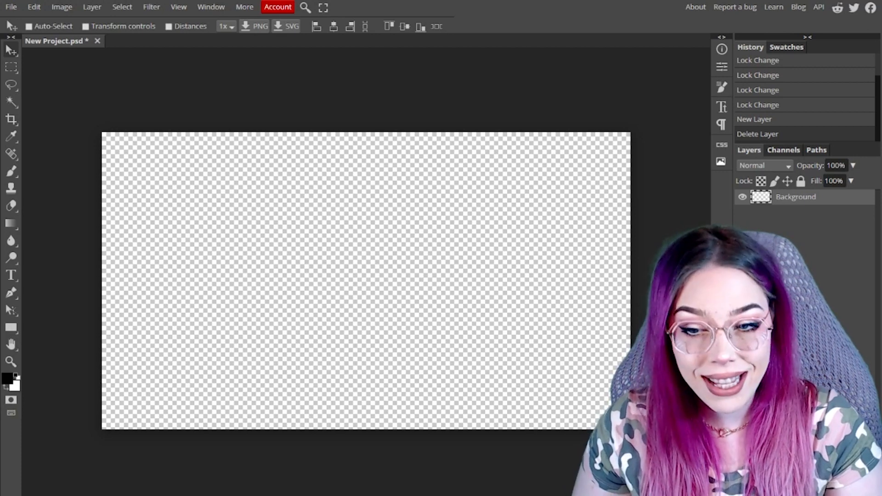
pyautogui.hotkey('ctrl', 'v')
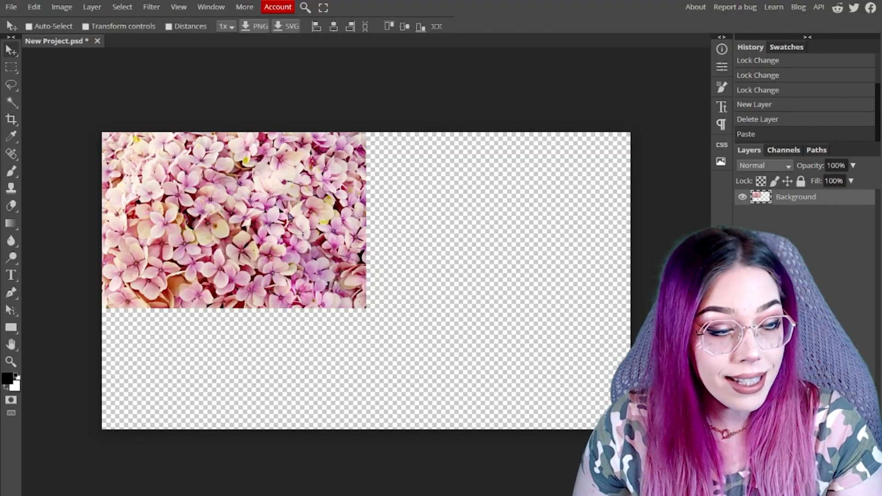
# Step: Scale the pasted flower image to about 212% with Free Transform and position it to cover the whole canvas
pyautogui.click(34, 7)
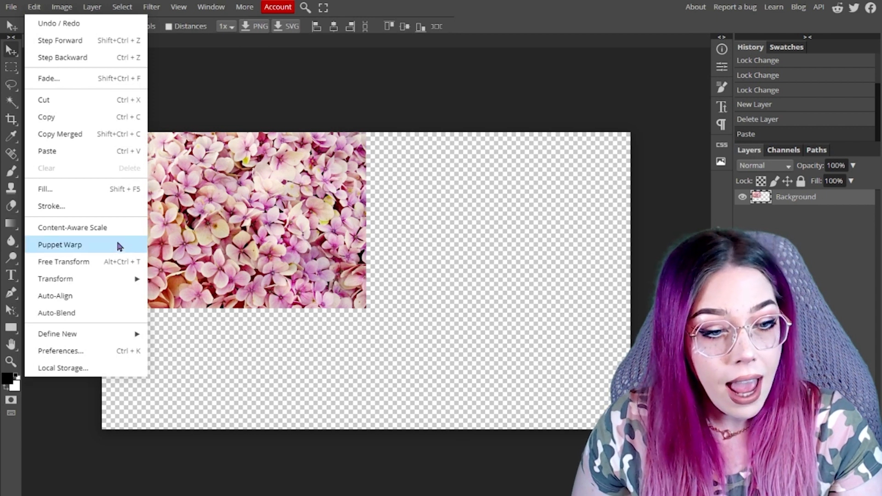
pyautogui.click(115, 262)
pyautogui.moveTo(231, 233); pyautogui.dragTo(316, 251)
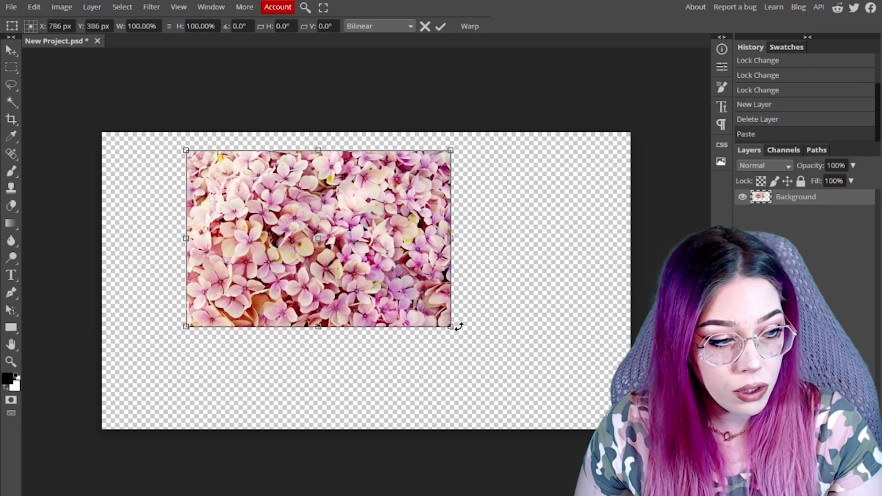
pyautogui.moveTo(451, 325); pyautogui.dragTo(746, 427)
pyautogui.moveTo(496, 301); pyautogui.dragTo(378, 258)
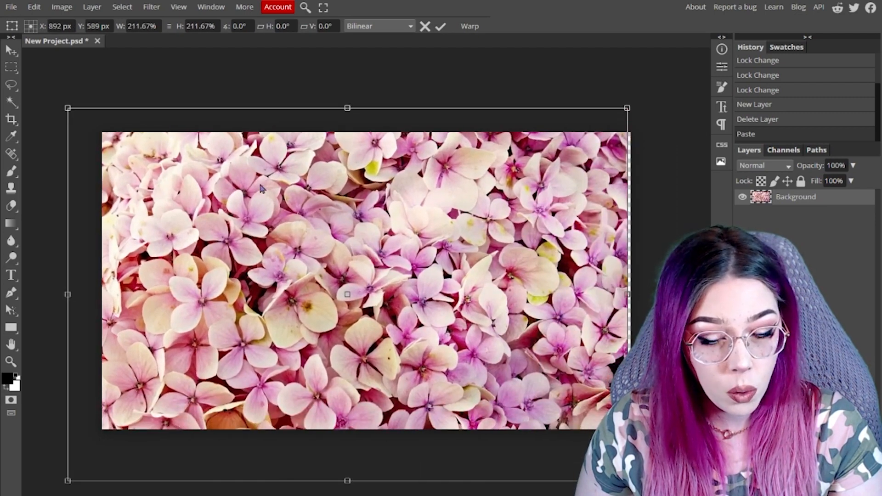
pyautogui.moveTo(482, 306); pyautogui.dragTo(503, 298)
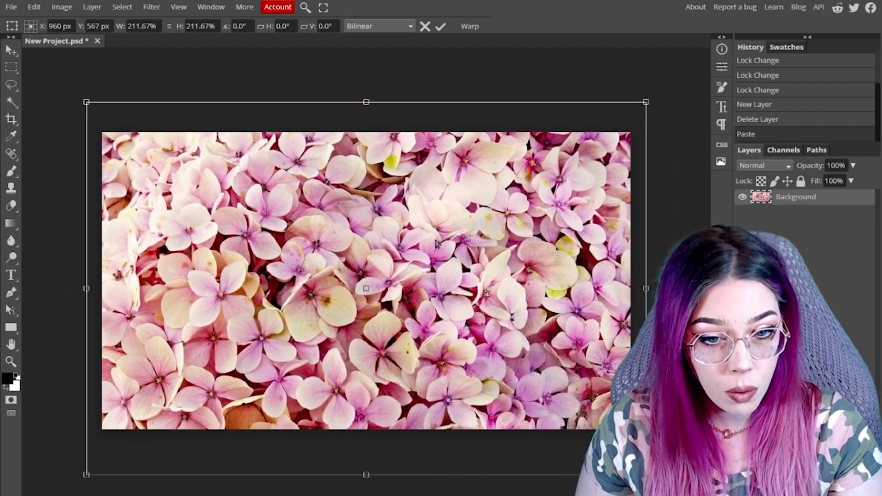
pyautogui.click(440, 27)
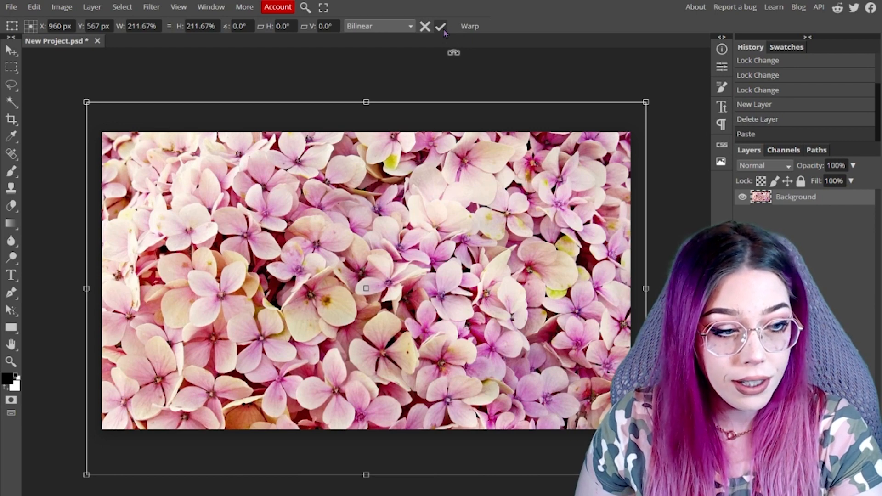
pyautogui.click(441, 28)
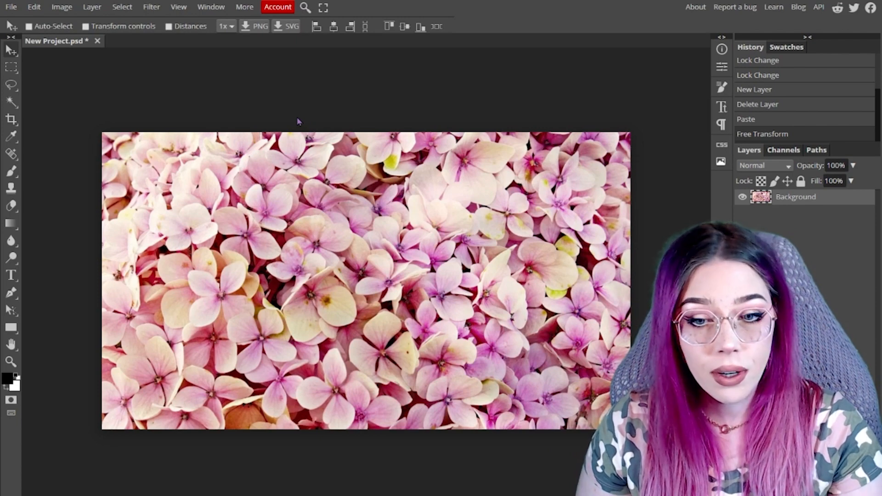
# Step: Apply a Gaussian Blur with a 5.3 px radius to the flower background
pyautogui.click(160, 10)
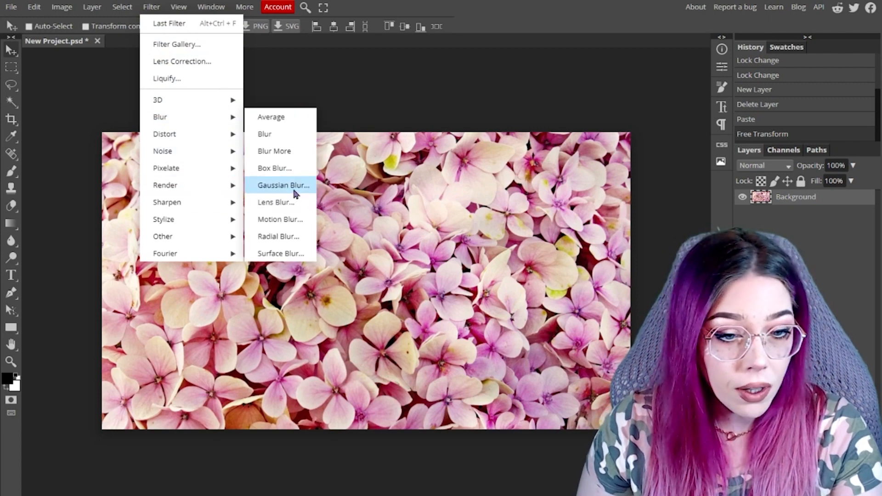
pyautogui.click(294, 186)
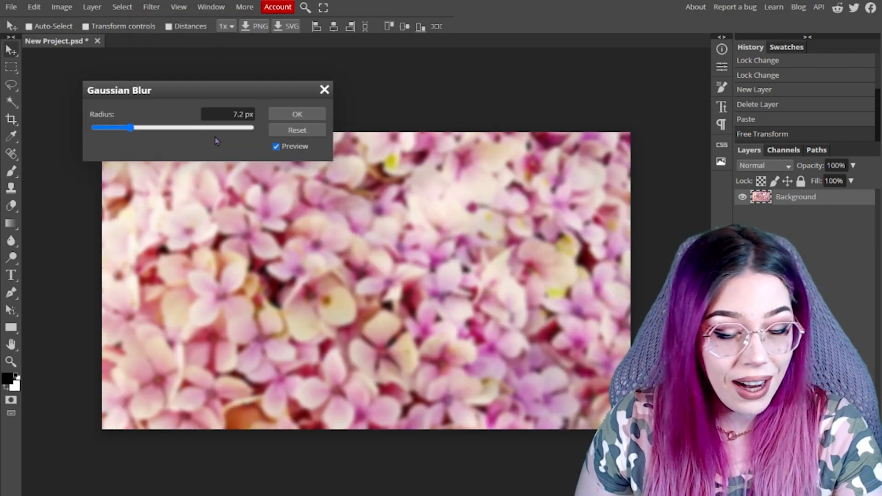
pyautogui.moveTo(130, 127)
pyautogui.mouseDown()
pyautogui.moveTo(250, 130)
pyautogui.moveTo(93, 132)
pyautogui.moveTo(123, 133)
pyautogui.mouseUp()
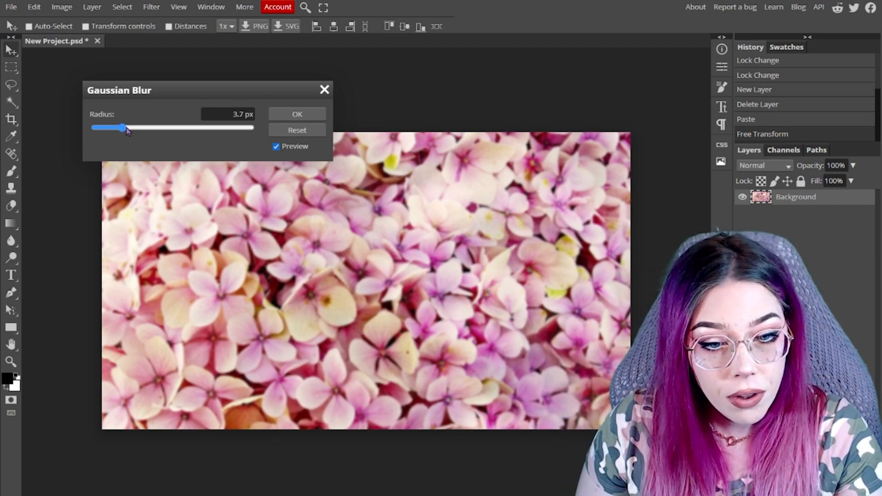
pyautogui.moveTo(127, 130); pyautogui.dragTo(128, 130)
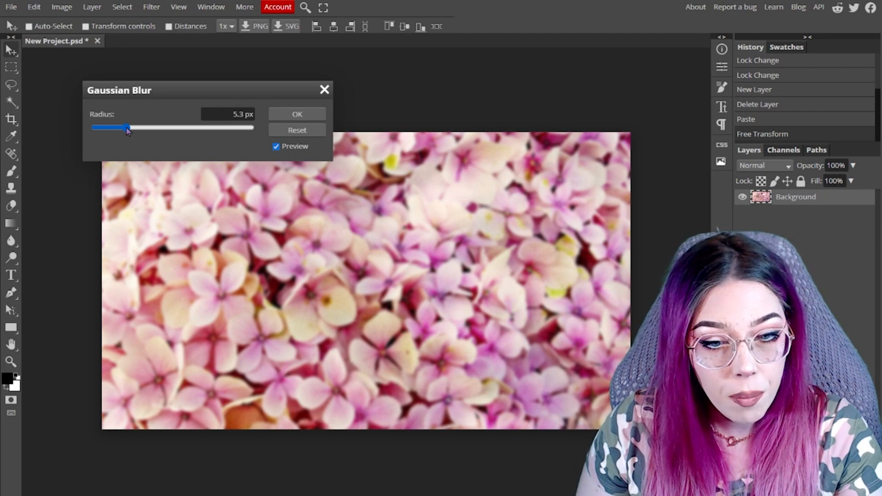
pyautogui.click(299, 118)
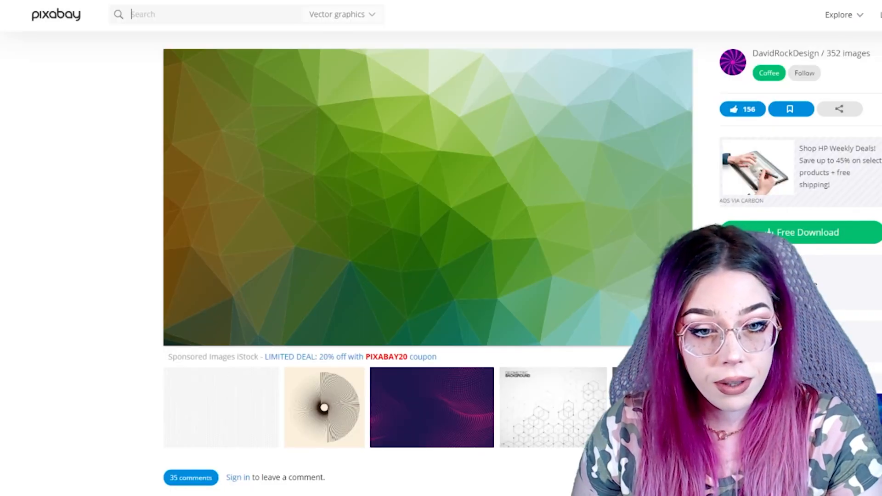
# Step: Switch to Pixabay, copy the green triangle-mesh background image and bring up the red space nebula illustration
pyautogui.rightClick(383, 184)
pyautogui.click(414, 216)
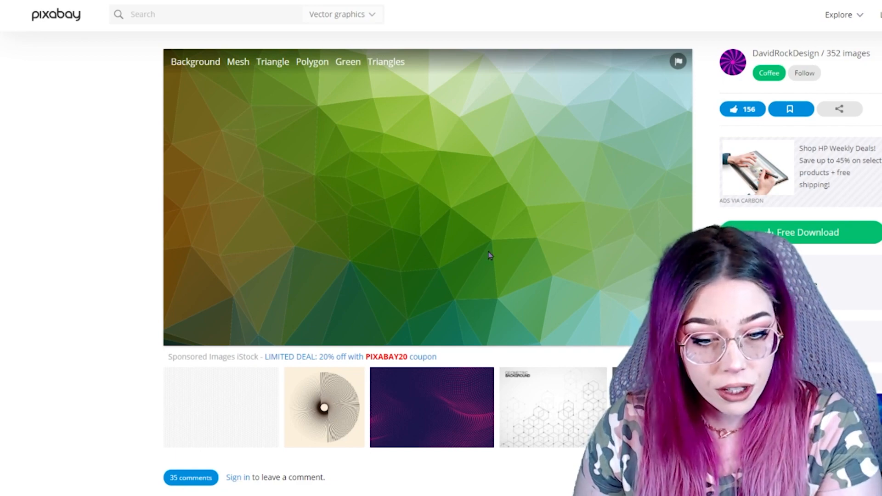
pyautogui.click(444, 396)
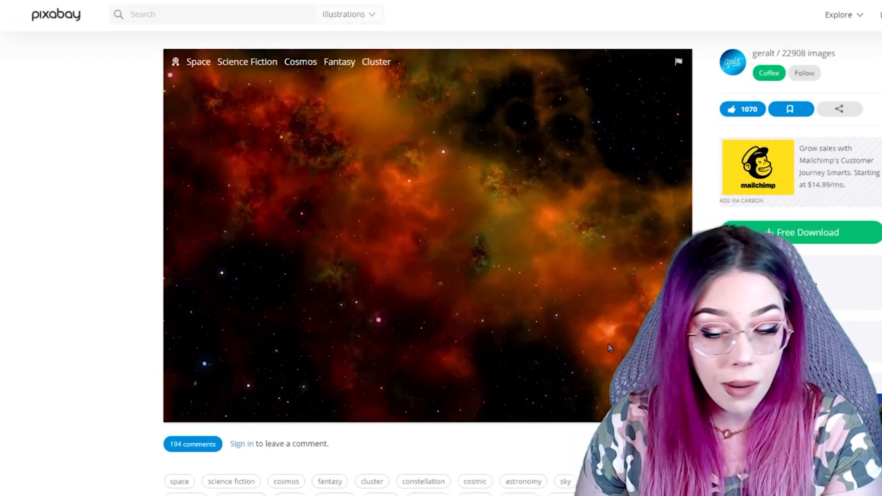
# Step: Search Pixabay illustrations for "texture" and browse the results for a background overlay image
pyautogui.scroll(-2, 607, 343)
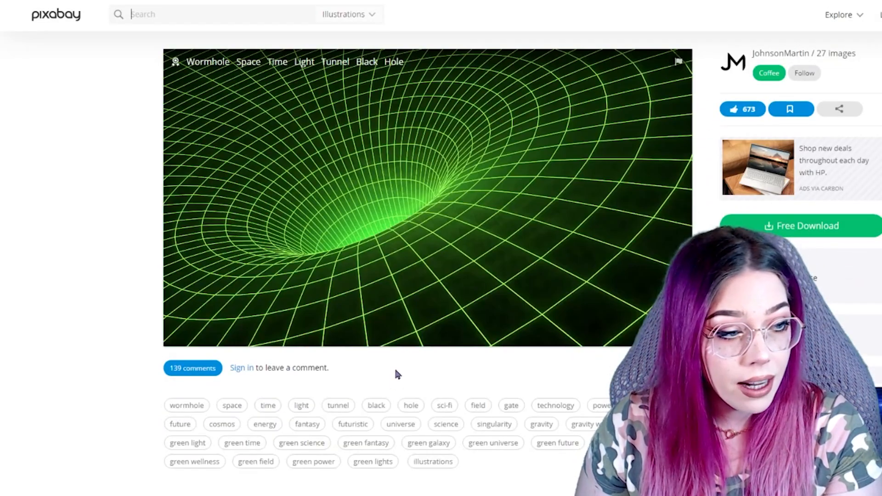
pyautogui.click(253, 13)
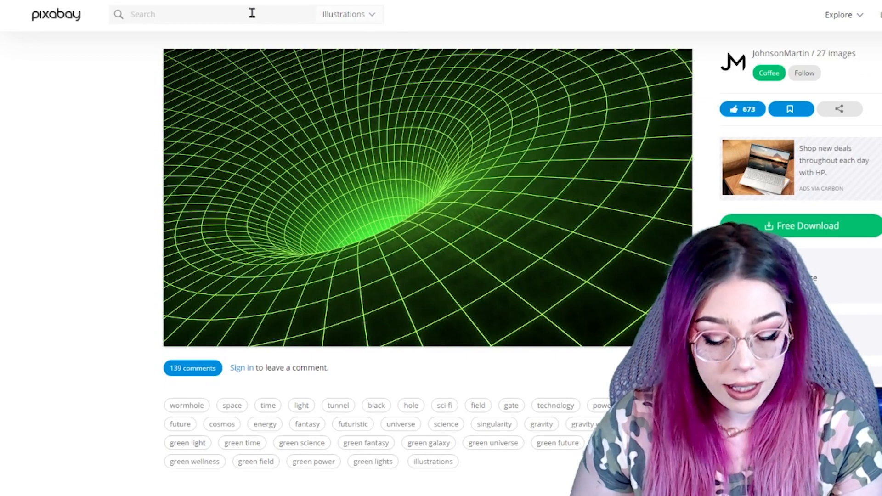
pyautogui.write('texture')
pyautogui.press('Return')
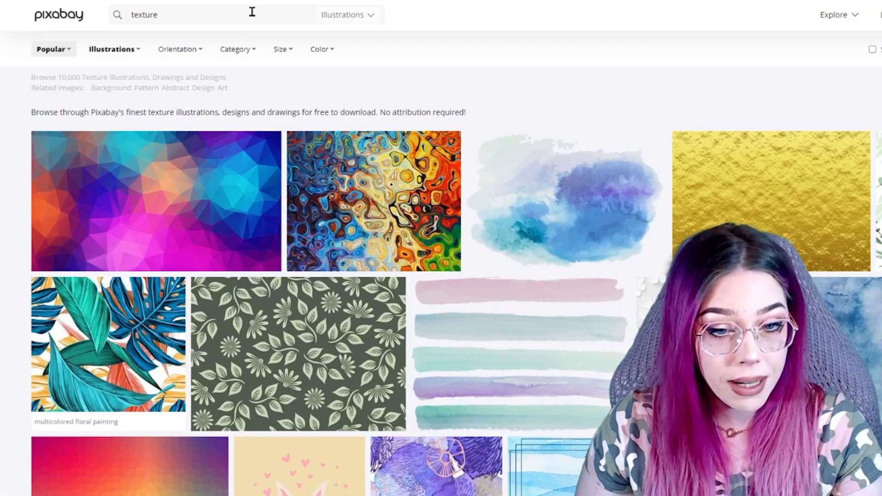
pyautogui.scroll(-3, 551, 318)
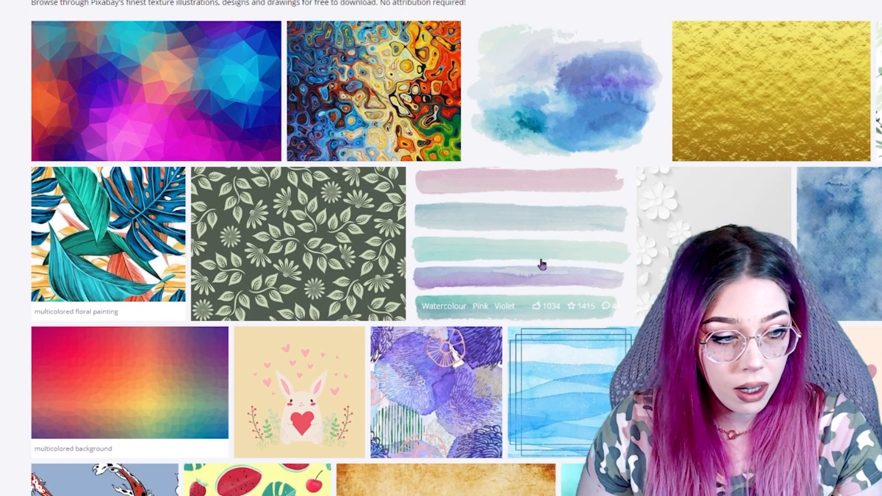
pyautogui.scroll(-10, 473, 311)
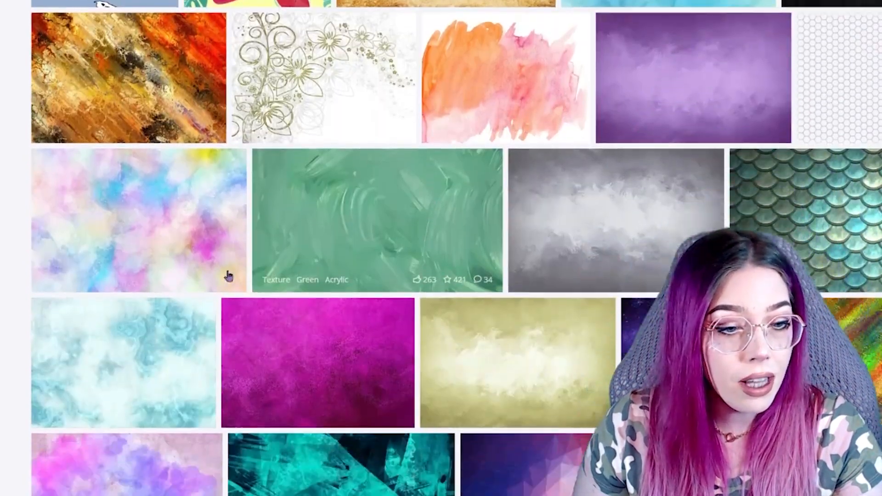
pyautogui.scroll(-6, 228, 275)
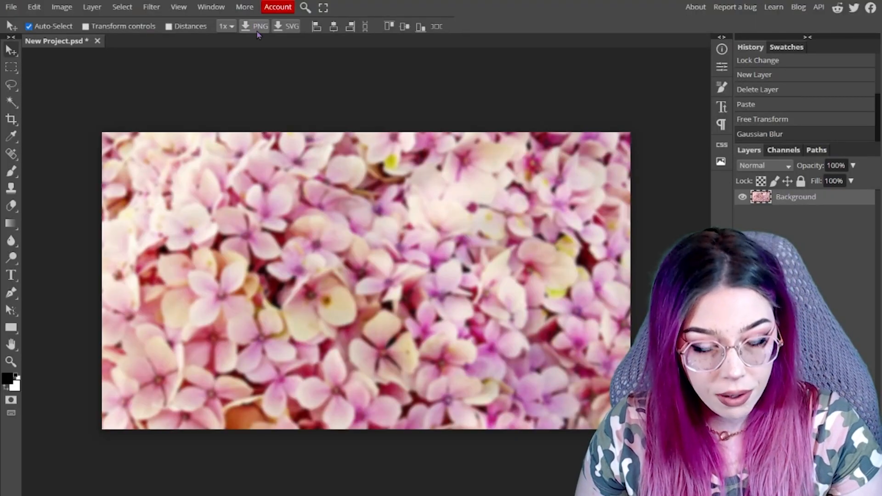
# Step: Paste the green triangle-mesh image into Photopea and scale it to 226.67% with Free Transform so it covers the whole canvas
pyautogui.hotkey('ctrl', 'v')
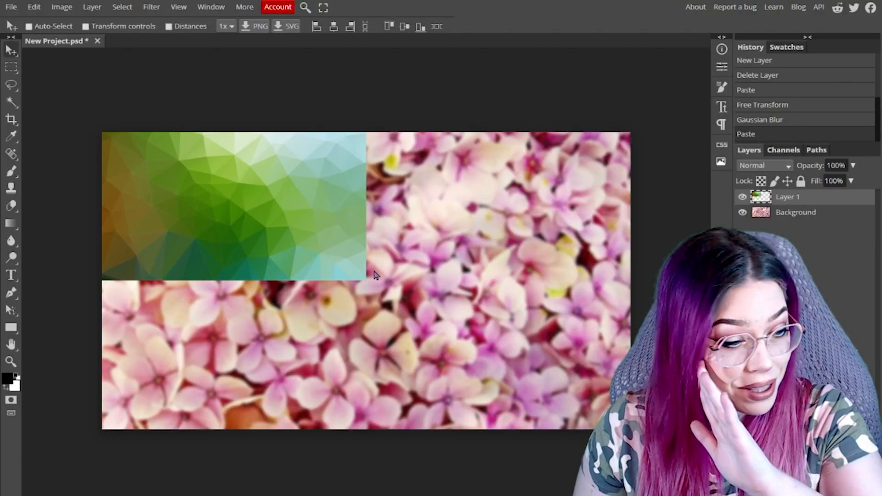
pyautogui.click(34, 7)
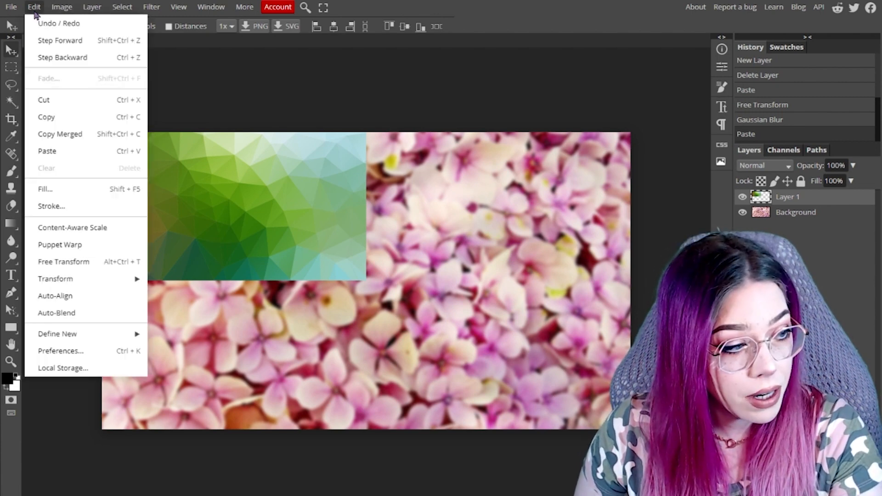
pyautogui.click(95, 259)
pyautogui.moveTo(366, 282); pyautogui.dragTo(679, 444)
pyautogui.moveTo(540, 322); pyautogui.dragTo(535, 330)
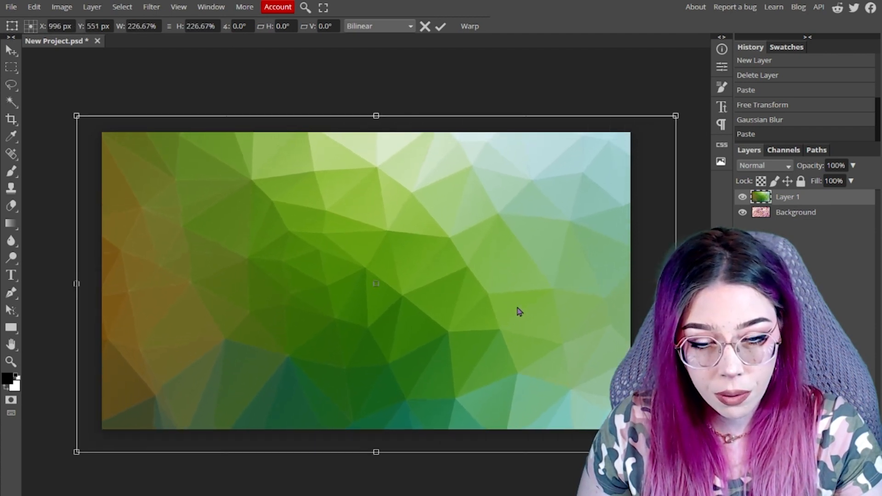
pyautogui.click(441, 27)
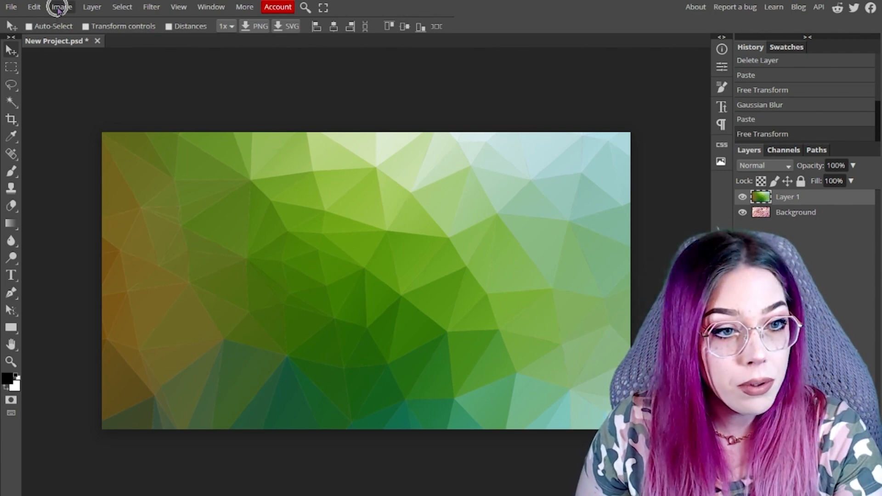
# Step: Apply an Exposure adjustment to the green mesh layer, lowering exposure and offset and setting gamma correction to 1.650
pyautogui.click(60, 8)
pyautogui.moveTo(79, 26)
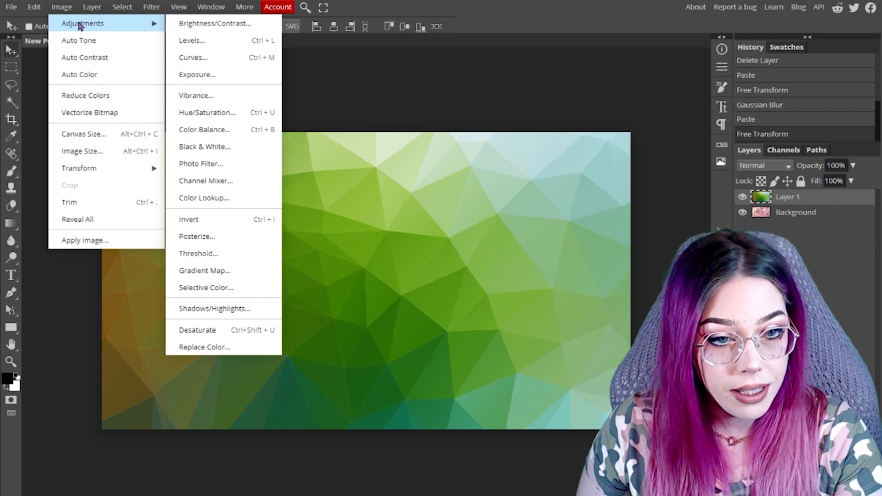
pyautogui.click(218, 78)
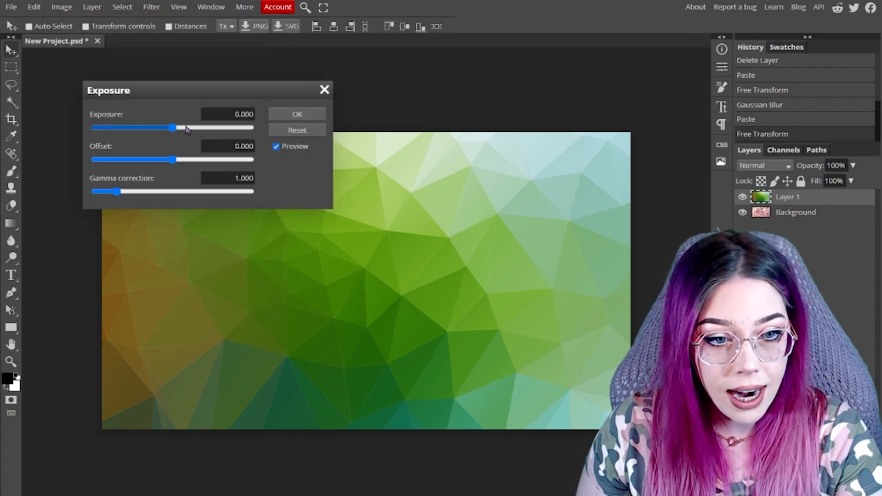
pyautogui.moveTo(220, 94); pyautogui.dragTo(539, 47)
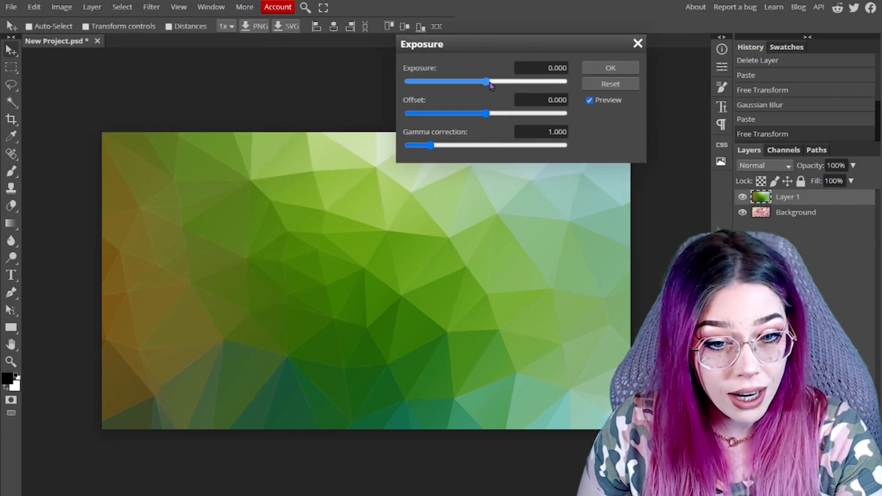
pyautogui.moveTo(490, 82); pyautogui.dragTo(480, 113)
pyautogui.moveTo(423, 152); pyautogui.dragTo(446, 151)
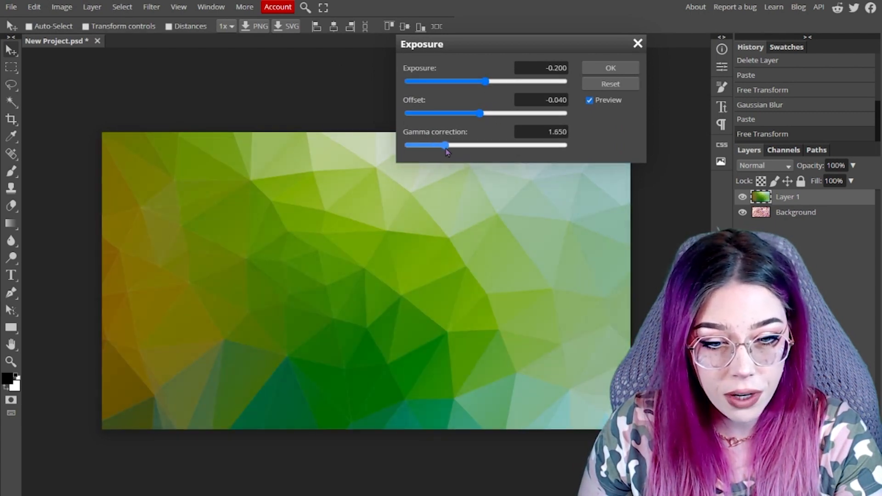
pyautogui.moveTo(479, 113); pyautogui.dragTo(466, 115)
pyautogui.moveTo(485, 84); pyautogui.dragTo(483, 84)
pyautogui.press('Return')
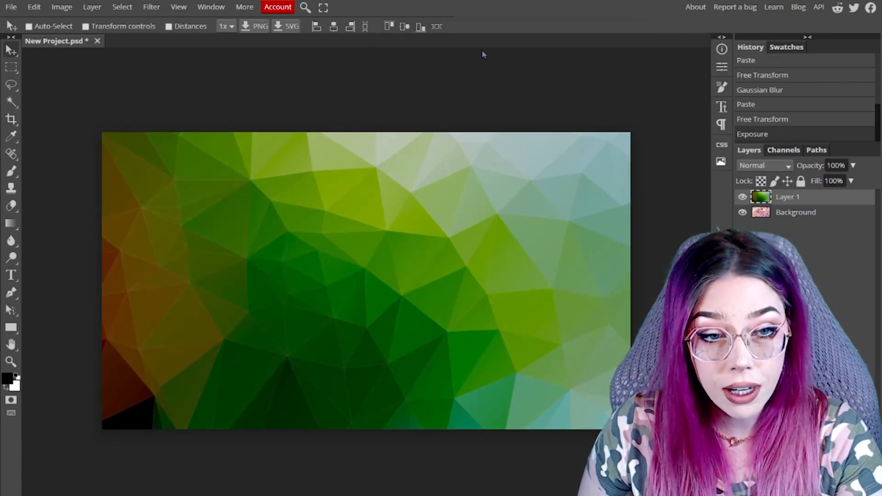
# Step: Desaturate the triangle-mesh layer to make it grayscale
pyautogui.click(66, 10)
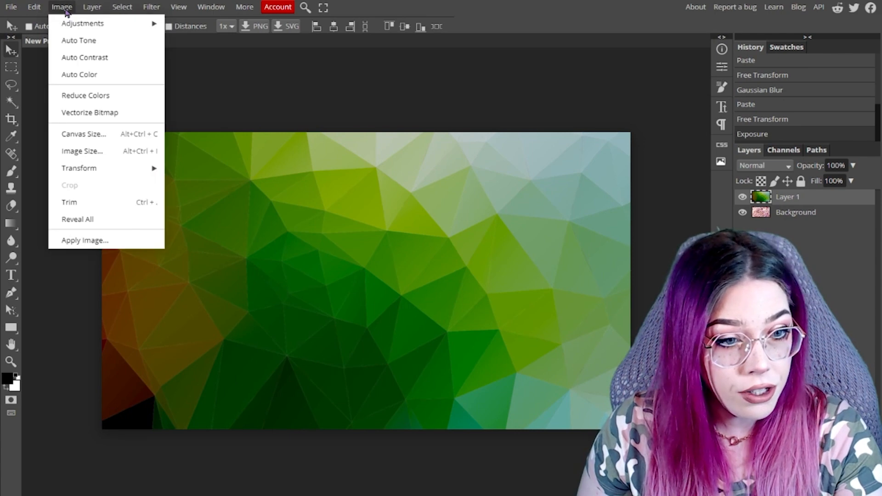
pyautogui.moveTo(95, 24)
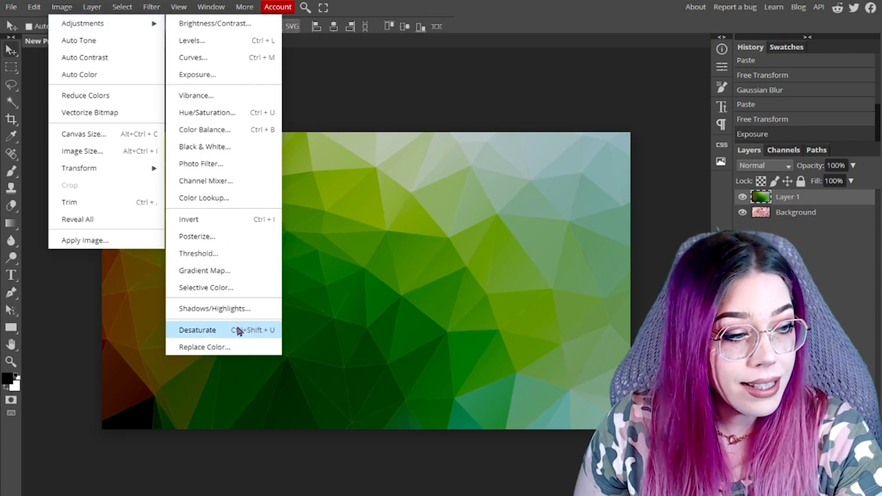
pyautogui.click(198, 330)
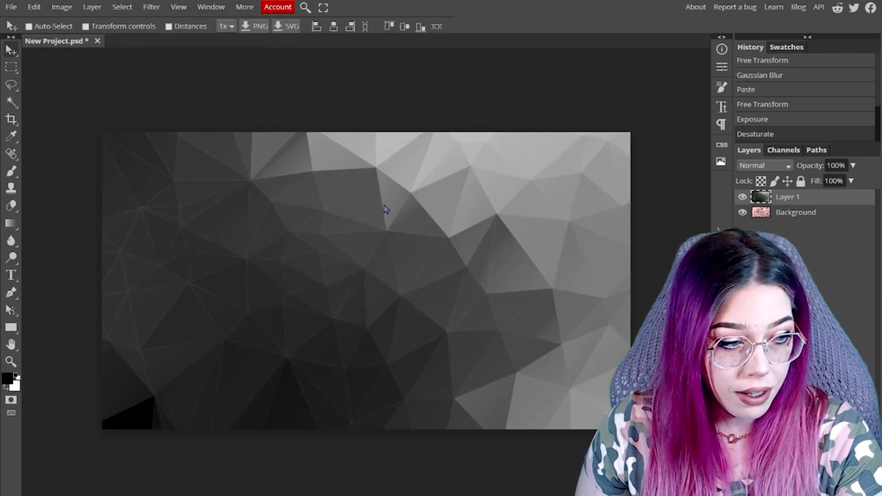
# Step: Set the grayscale mesh layer's blend mode to Overlay and toggle its visibility to compare it with the flowers
pyautogui.click(770, 169)
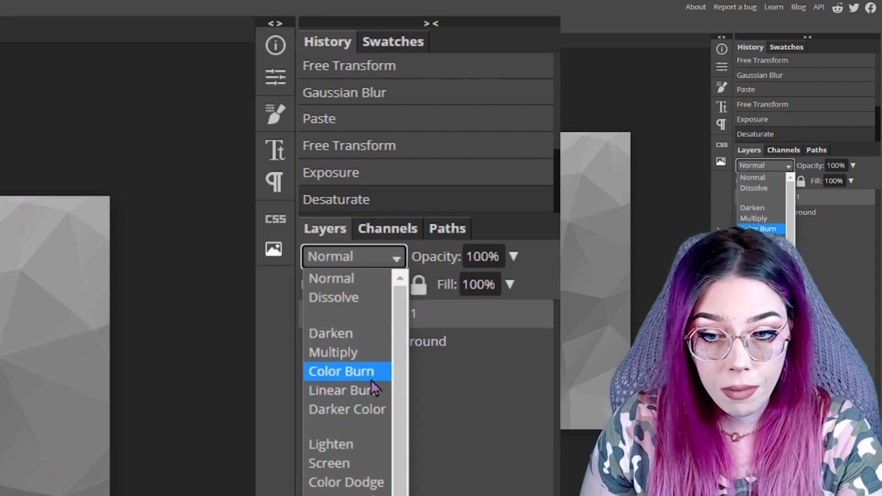
pyautogui.click(435, 402)
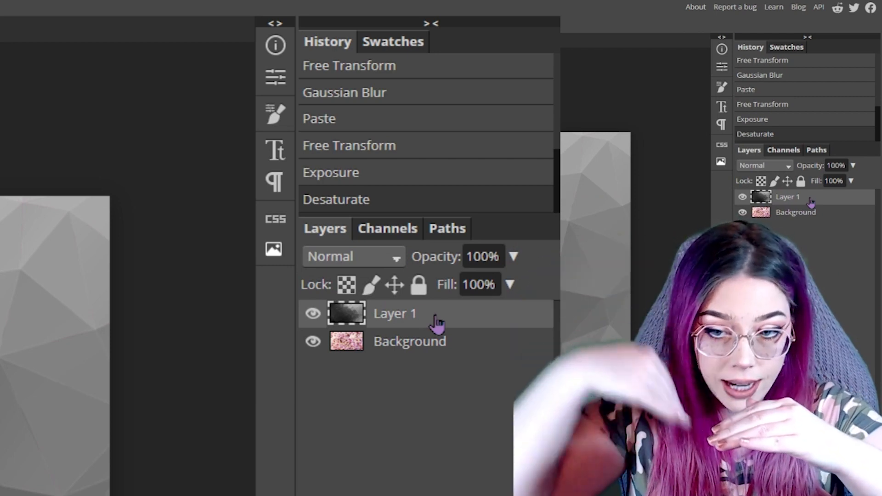
pyautogui.click(360, 257)
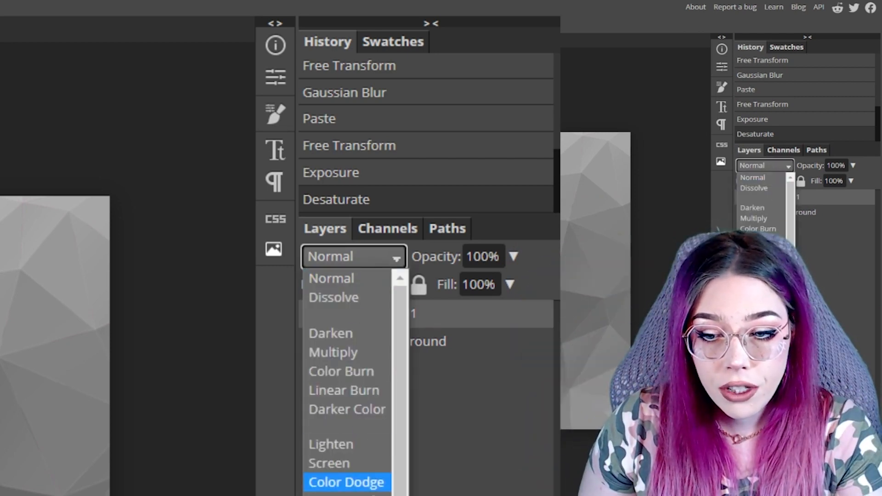
pyautogui.scroll(-4, 349, 391)
pyautogui.click(324, 340)
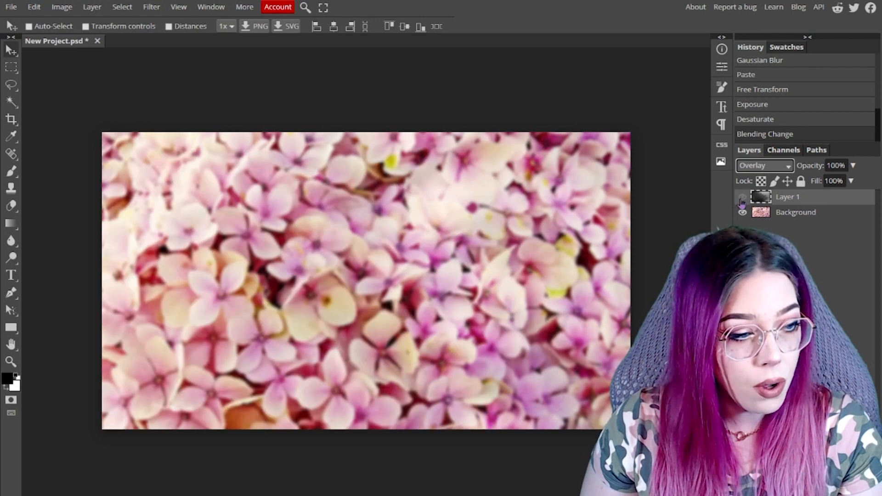
pyautogui.click(742, 197)
# Step: Try the Soft Light blend mode on the grayscale mesh layer and delete that layer
pyautogui.click(765, 165)
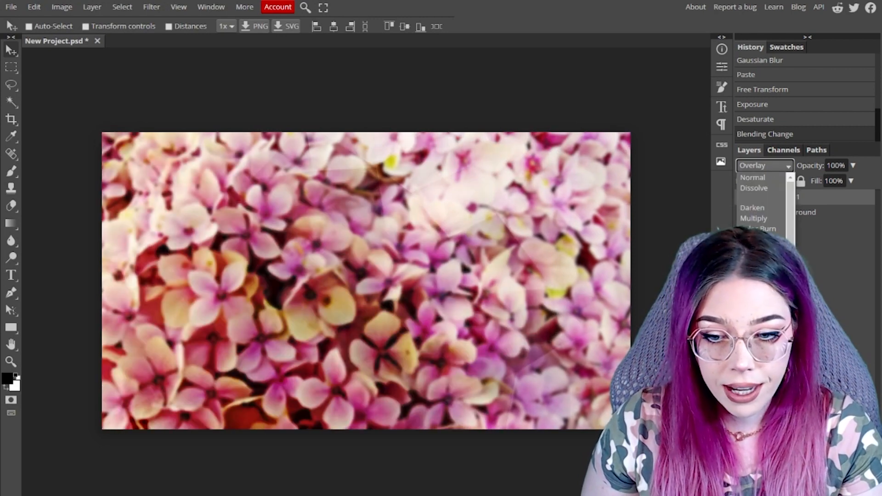
pyautogui.click(755, 341)
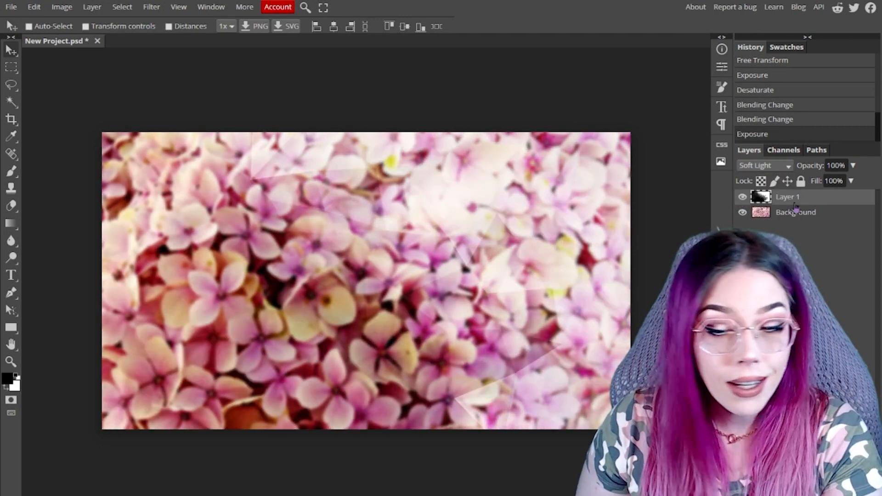
pyautogui.press('Delete')
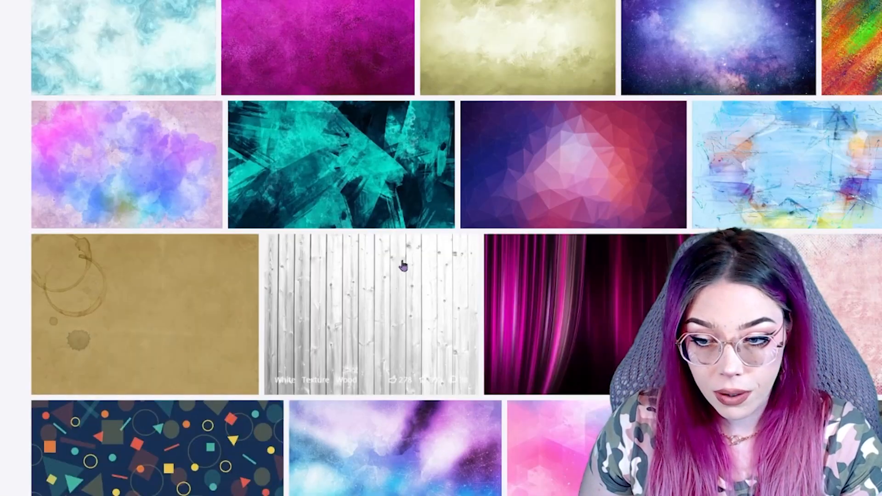
# Step: Copy the colorful rainbow geometric gradient image from Pixabay and paste it above the flowers in Photopea
pyautogui.scroll(3, 391, 268)
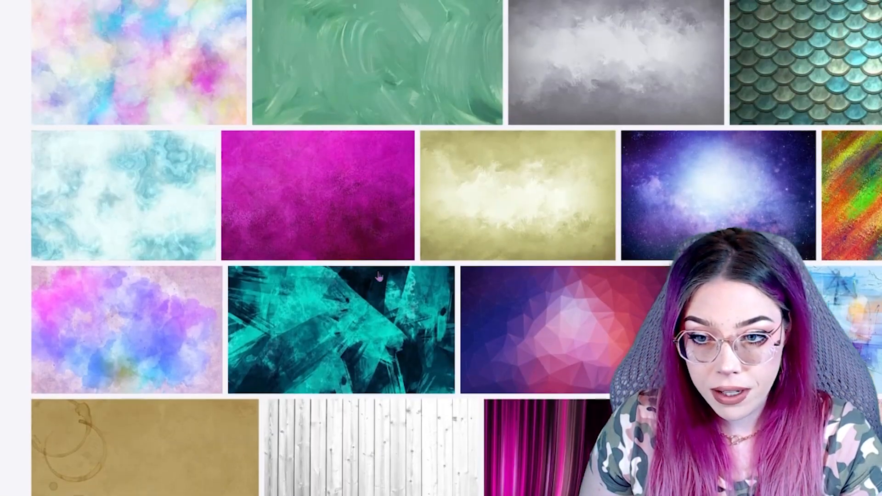
pyautogui.scroll(3, 378, 276)
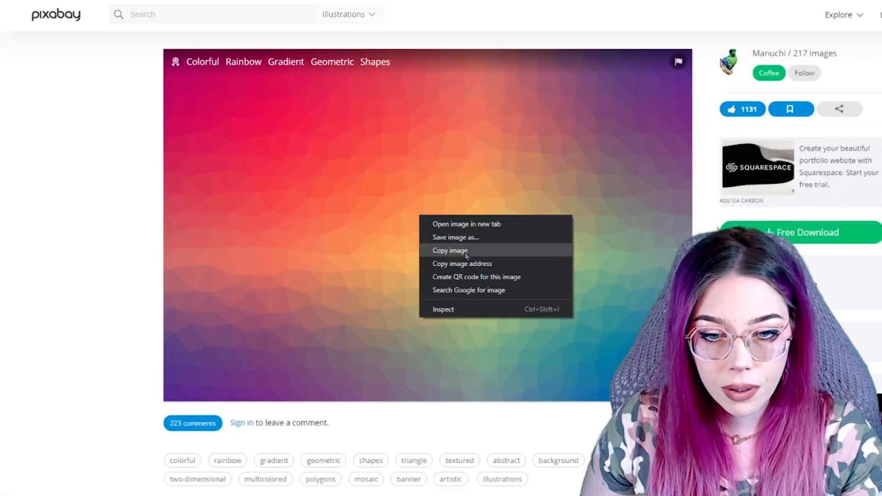
pyautogui.click(441, 251)
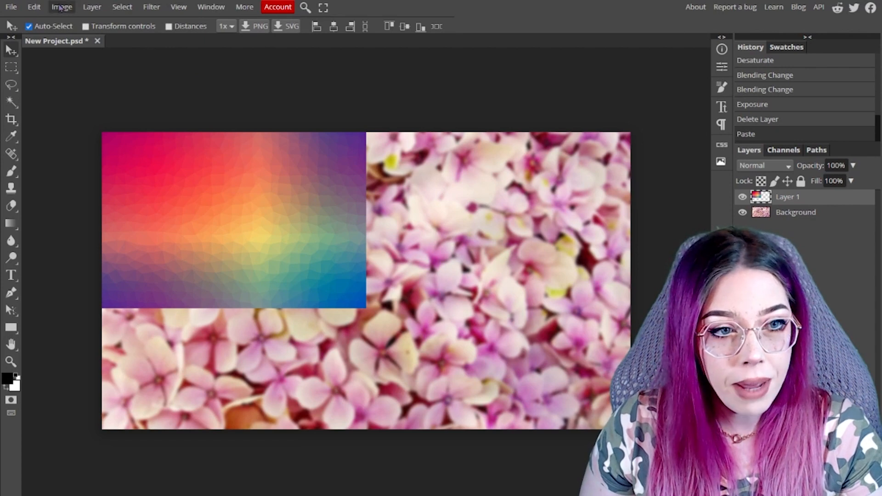
# Step: Enlarge the pasted rainbow gradient with Free Transform so it covers the whole canvas
pyautogui.click(60, 7)
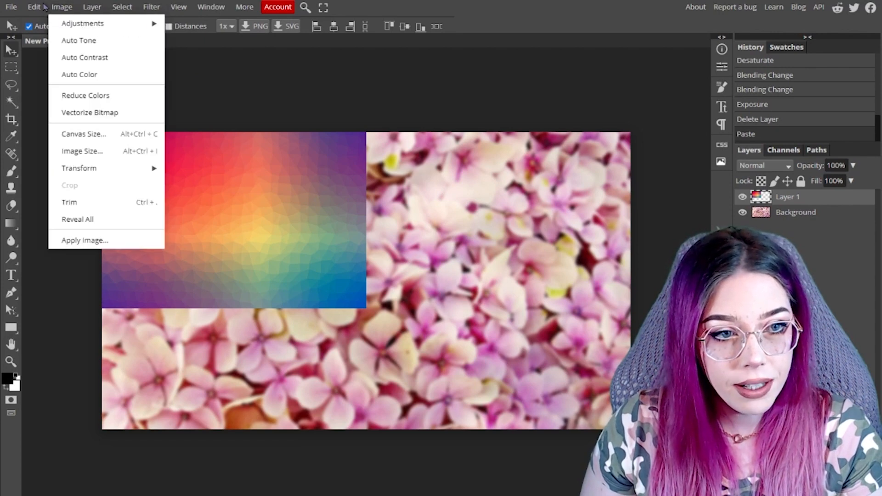
pyautogui.moveTo(34, 6)
pyautogui.moveTo(136, 281)
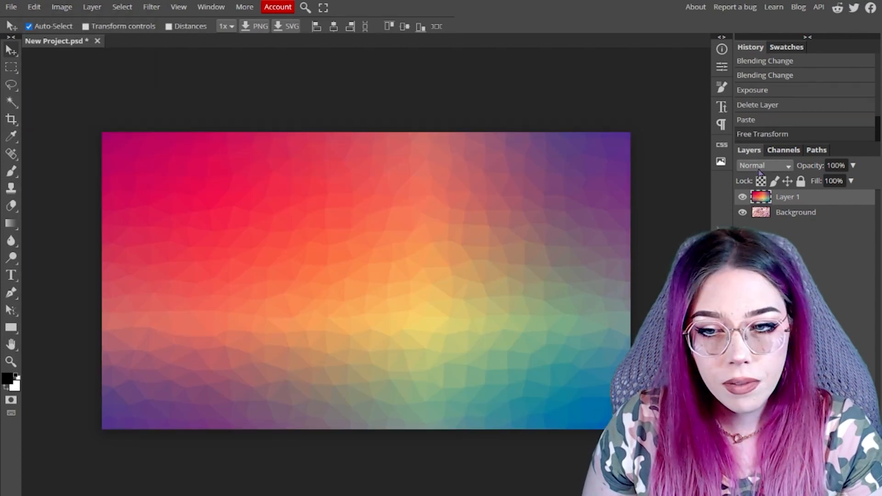
# Step: Set the rainbow gradient layer's blend mode to Screen, comparing it with the layer hidden and with other blend modes
pyautogui.click(758, 166)
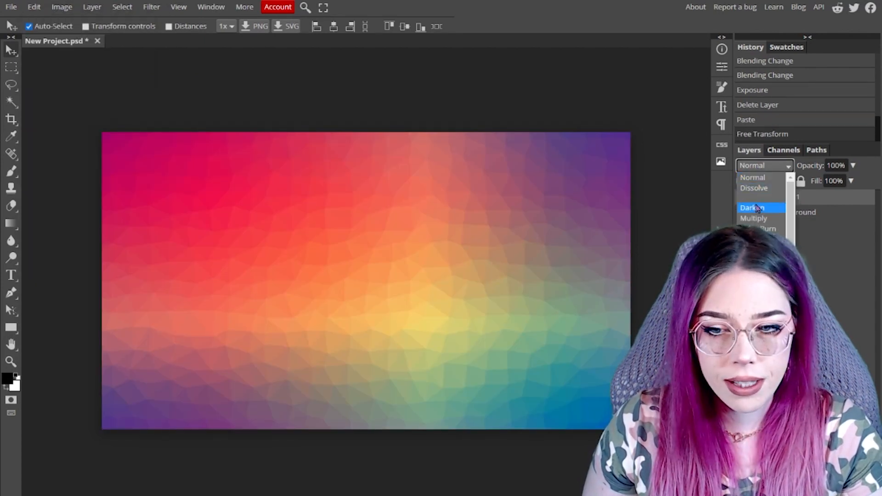
pyautogui.click(751, 279)
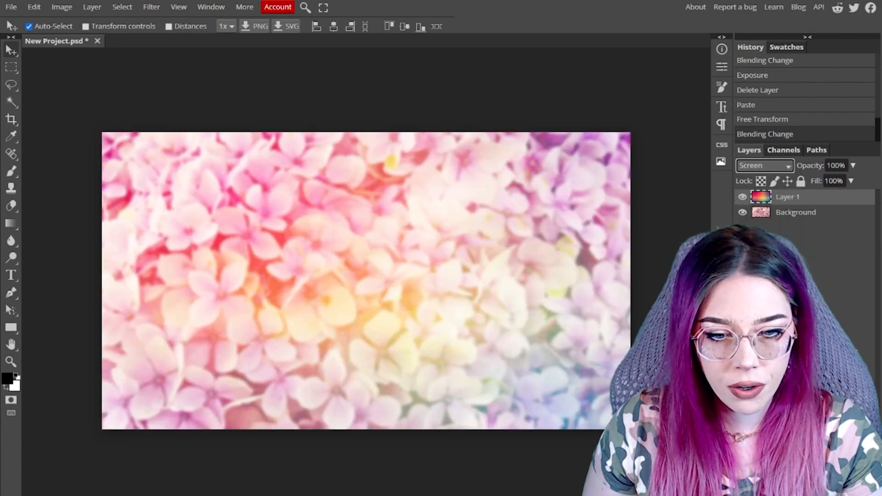
pyautogui.click(742, 198)
pyautogui.click(743, 199)
pyautogui.click(743, 199)
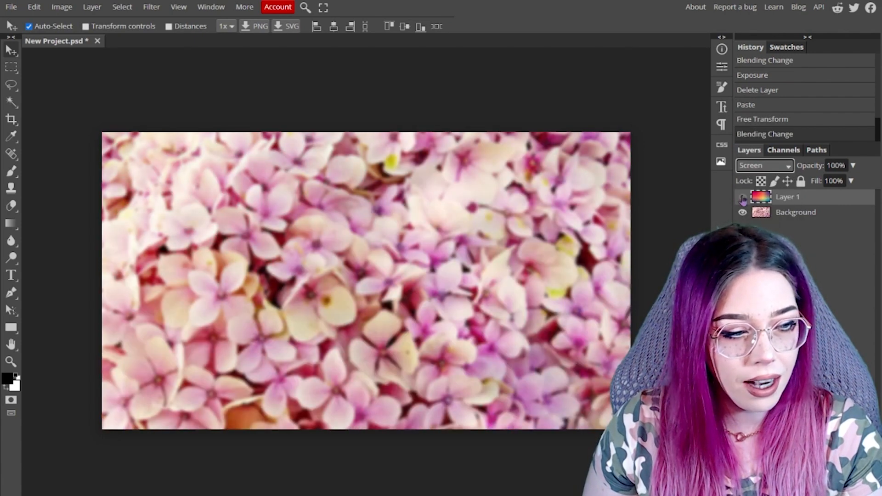
pyautogui.click(742, 199)
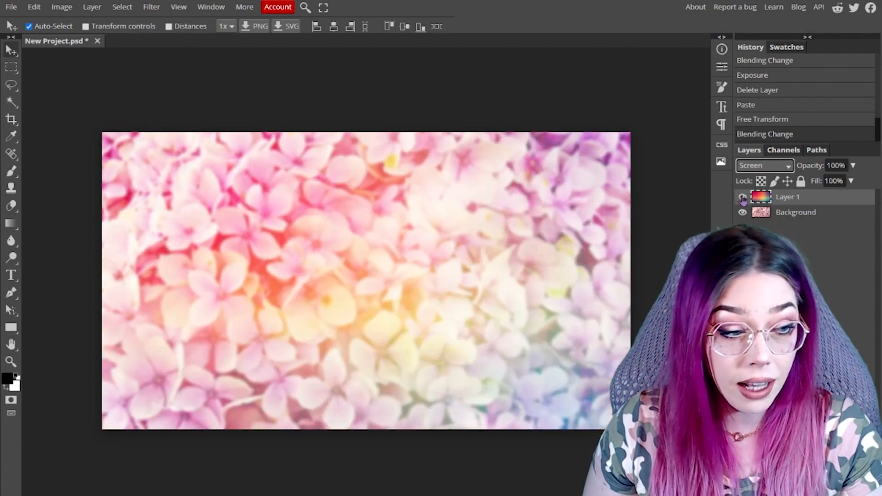
pyautogui.click(764, 166)
pyautogui.click(719, 203)
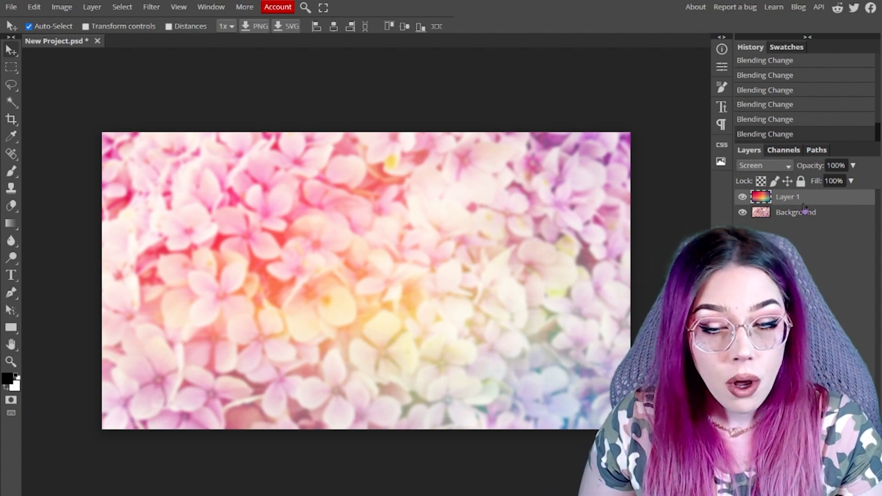
# Step: Compare the image with the rainbow gradient layer hidden and shown, and turn off Auto-Select for the Move tool
pyautogui.click(742, 204)
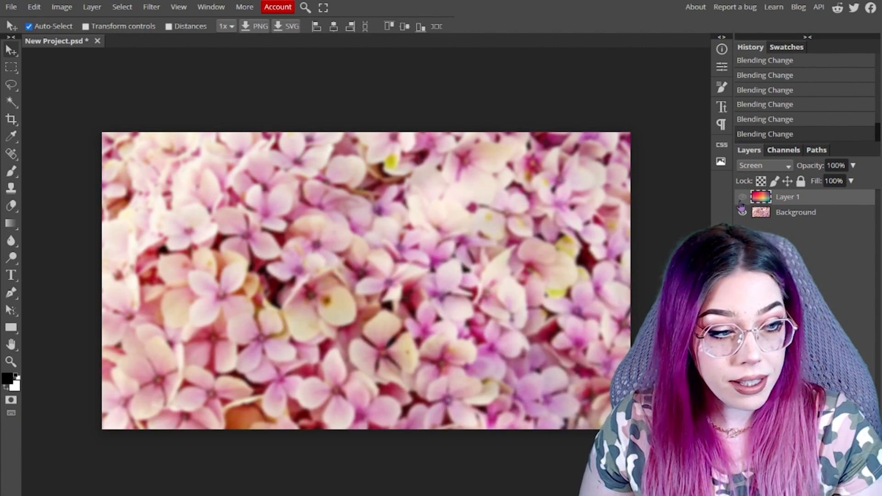
pyautogui.click(742, 204)
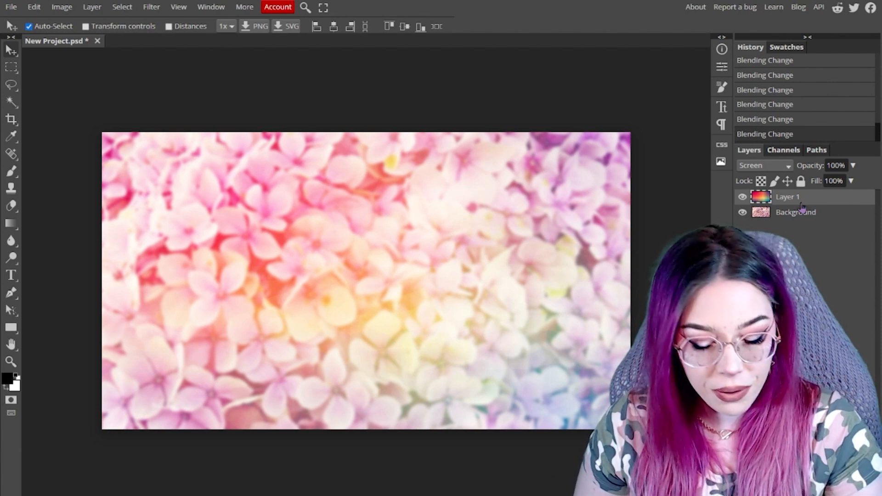
pyautogui.click(28, 26)
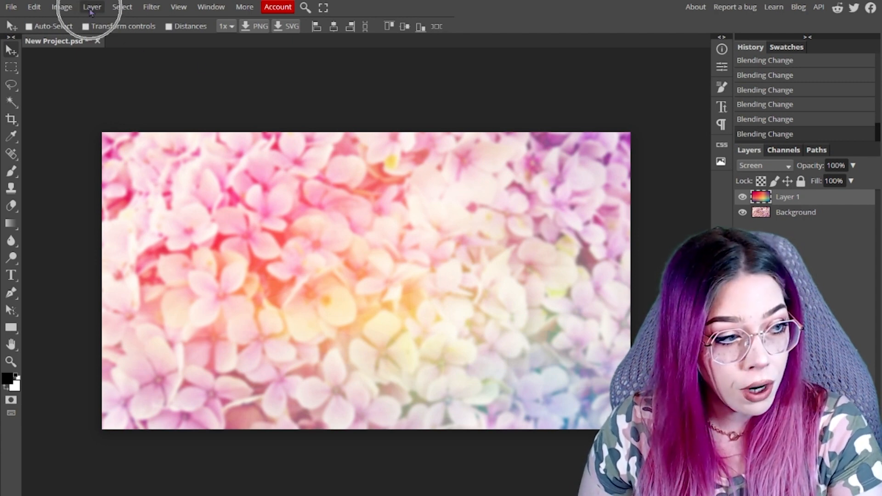
# Step: Merge the rainbow gradient layer down into the flower background, undoing the merge once and repeating it
pyautogui.click(92, 7)
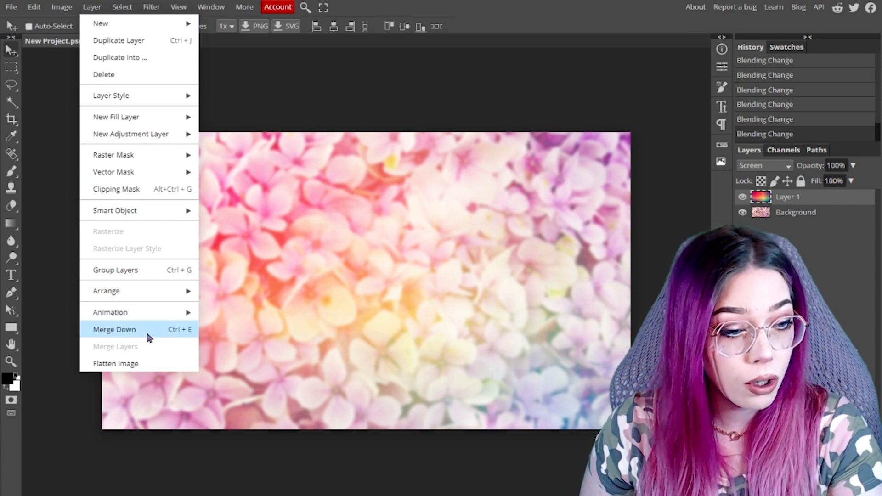
pyautogui.hotkey('ctrl', 'e')
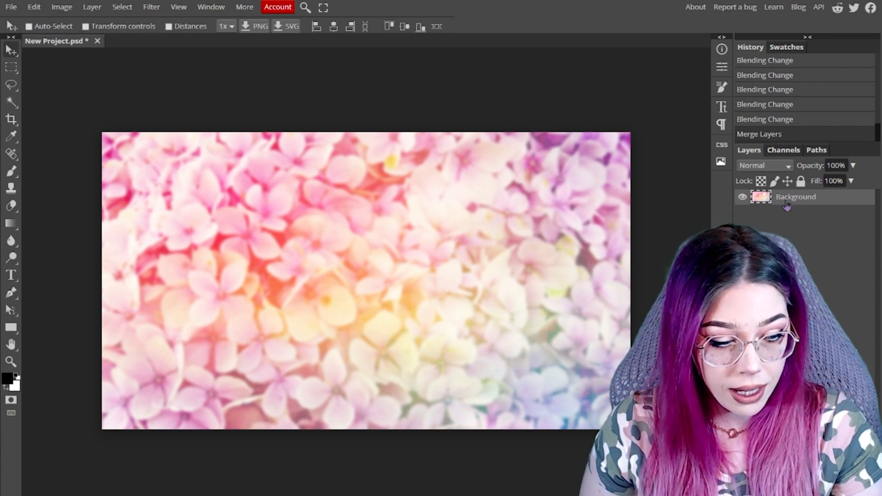
pyautogui.hotkey('ctrl', 'z')
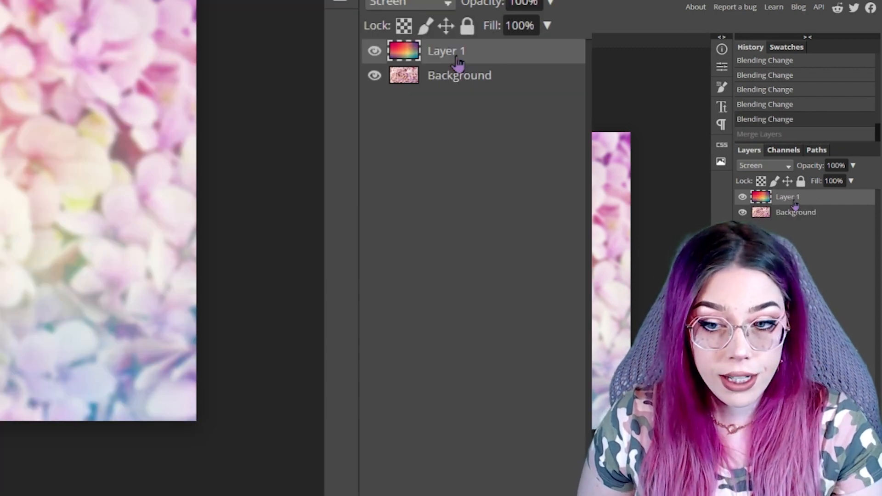
pyautogui.rightClick(795, 204)
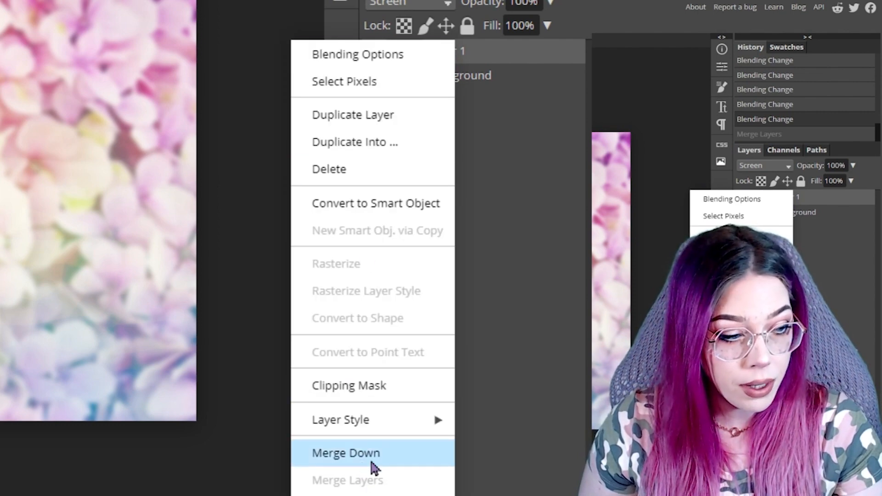
pyautogui.click(745, 453)
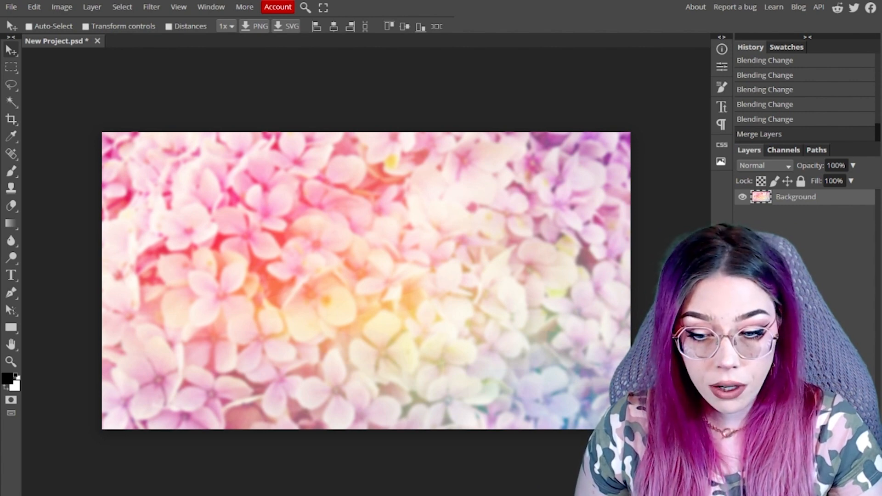
# Step: Add a new empty layer above the merged flower background
pyautogui.hotkey('ctrl', 'shift', 'n')
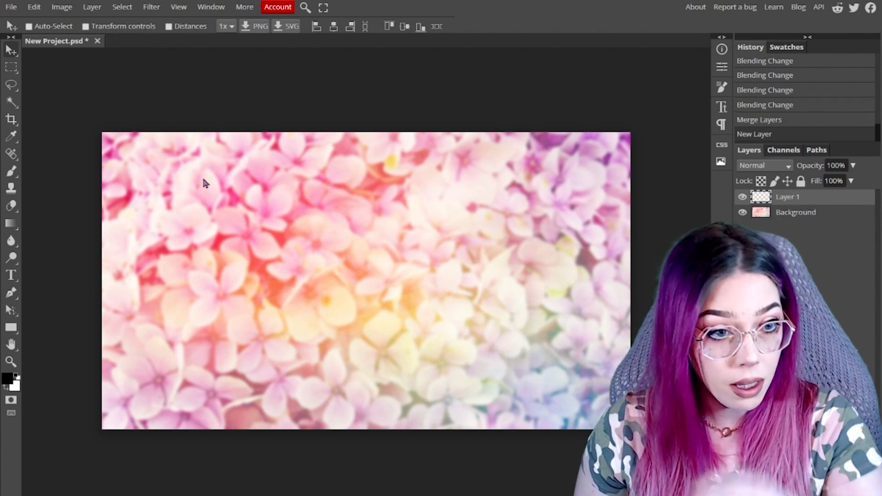
pyautogui.click(92, 7)
pyautogui.moveTo(99, 23)
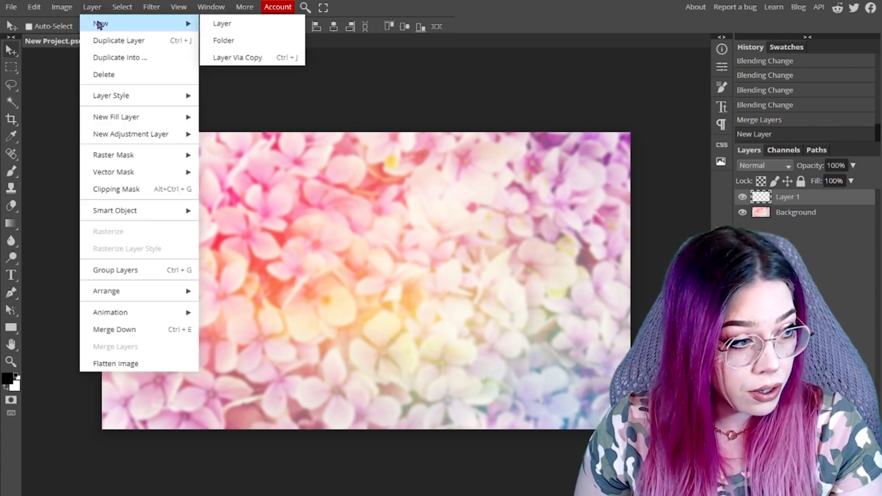
pyautogui.click(24, 286)
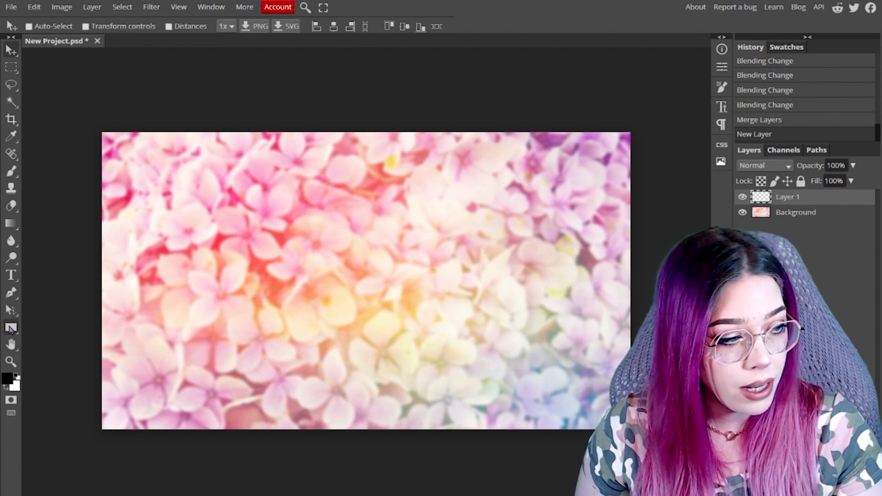
# Step: Activate the Rectangle tool, draw a trial red rectangle over the flowers and undo it
pyautogui.press('ctrl')
pyautogui.press('ctrl')
pyautogui.press('ctrl')
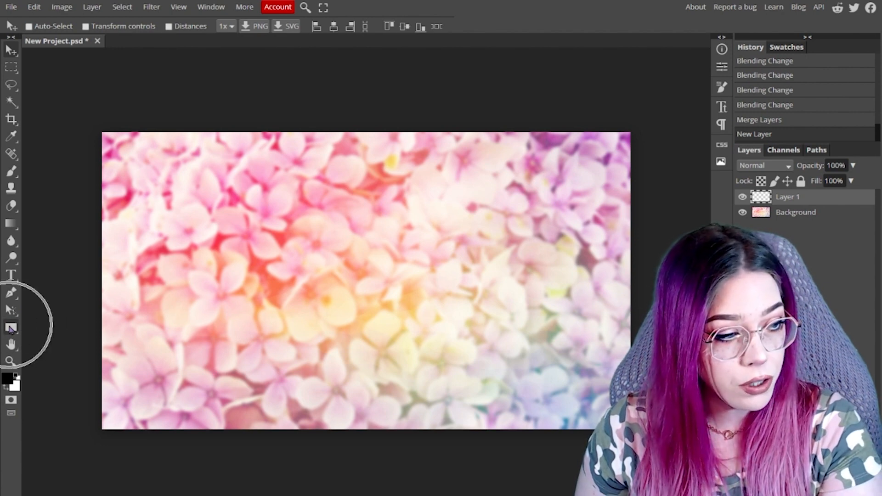
pyautogui.click(11, 329)
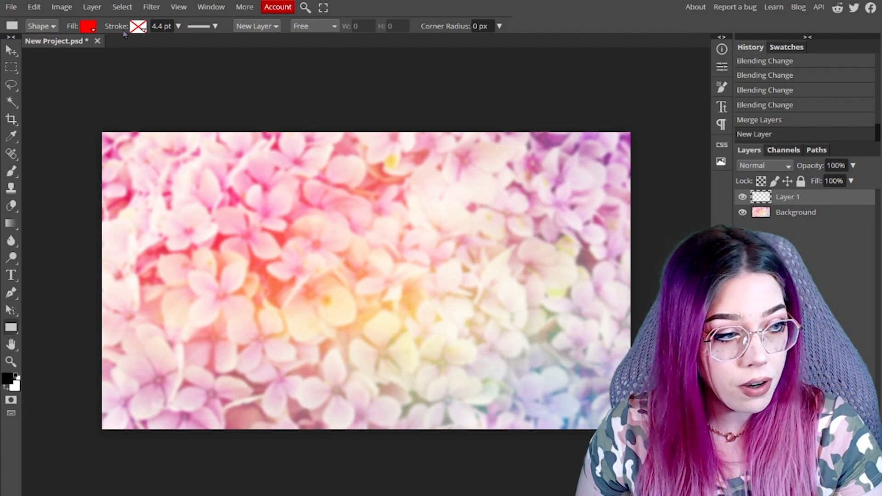
pyautogui.moveTo(156, 175); pyautogui.dragTo(498, 327)
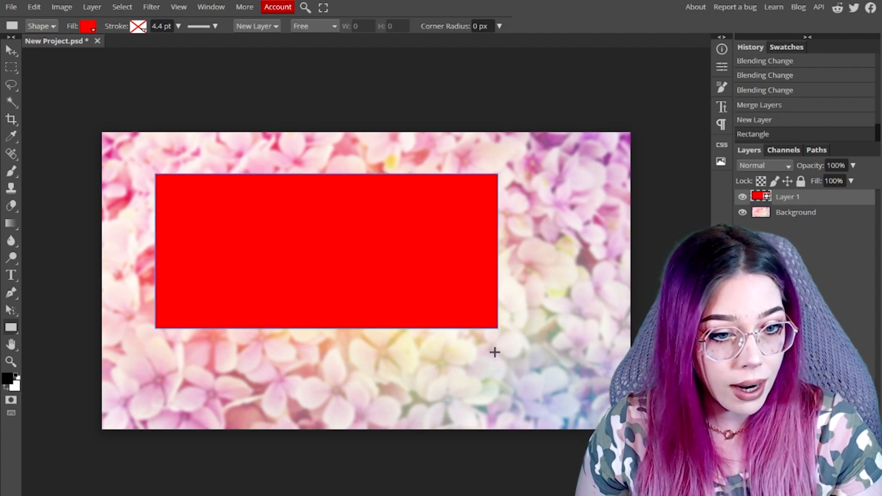
pyautogui.hotkey('ctrl', 'z')
# Step: Set the Rectangle tool's shape fill to a dark reddish brown
pyautogui.click(89, 26)
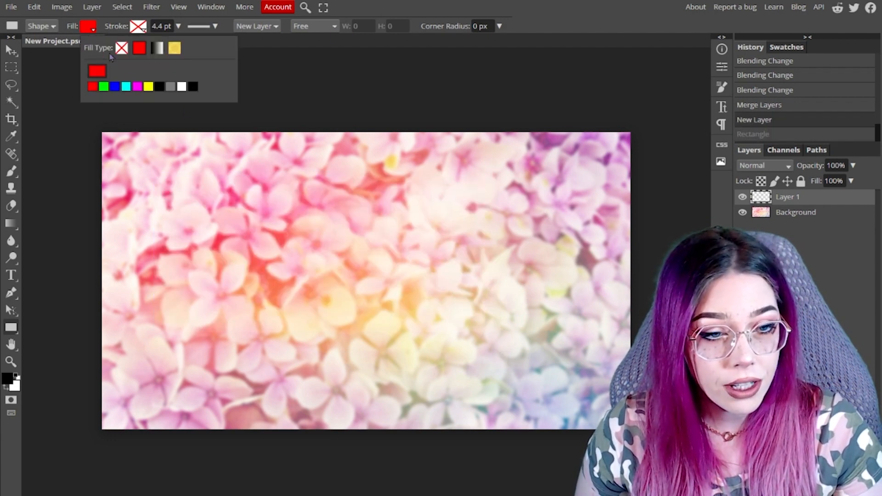
pyautogui.click(97, 71)
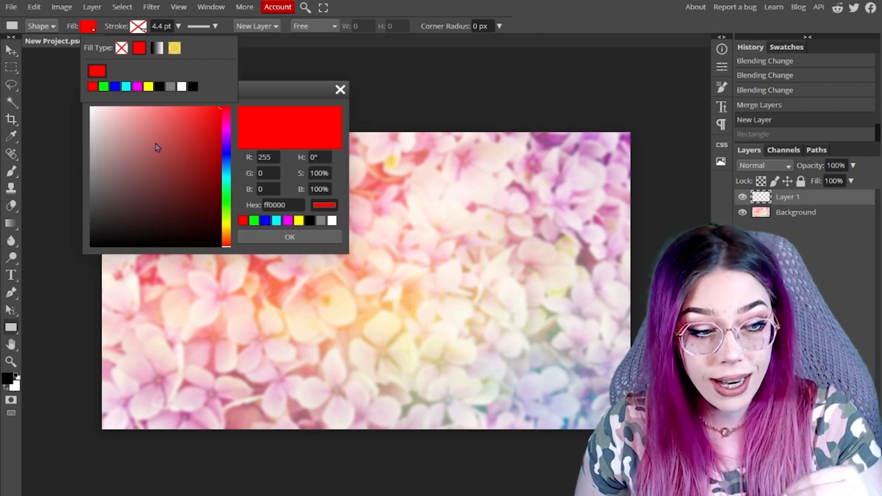
pyautogui.moveTo(157, 147)
pyautogui.mouseDown()
pyautogui.moveTo(158, 124)
pyautogui.moveTo(140, 136)
pyautogui.moveTo(126, 206)
pyautogui.mouseUp()
pyautogui.click(289, 237)
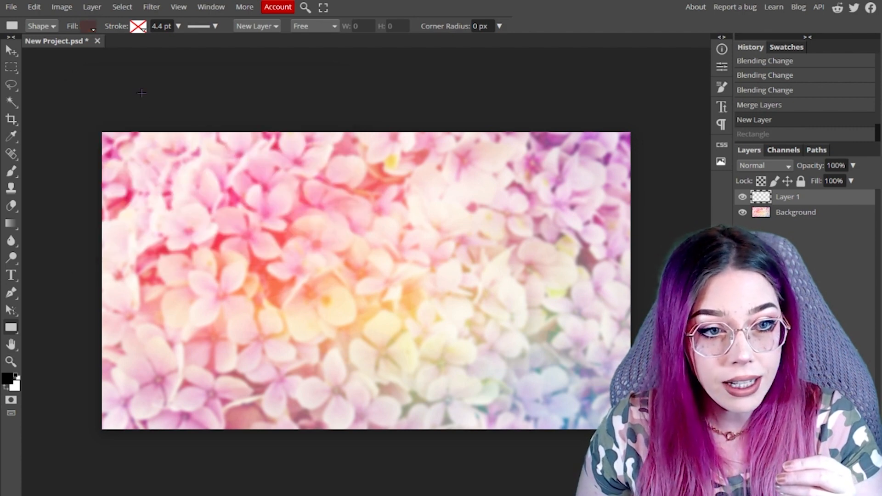
# Step: Try a dark brown rectangle on the canvas in Shape mode and undo it
pyautogui.click(54, 28)
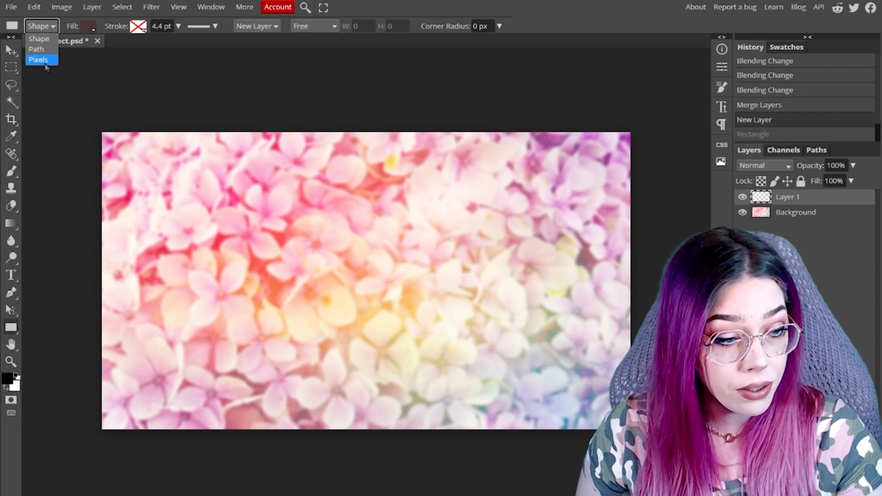
pyautogui.click(47, 40)
pyautogui.hotkey('ctrl', 'z')
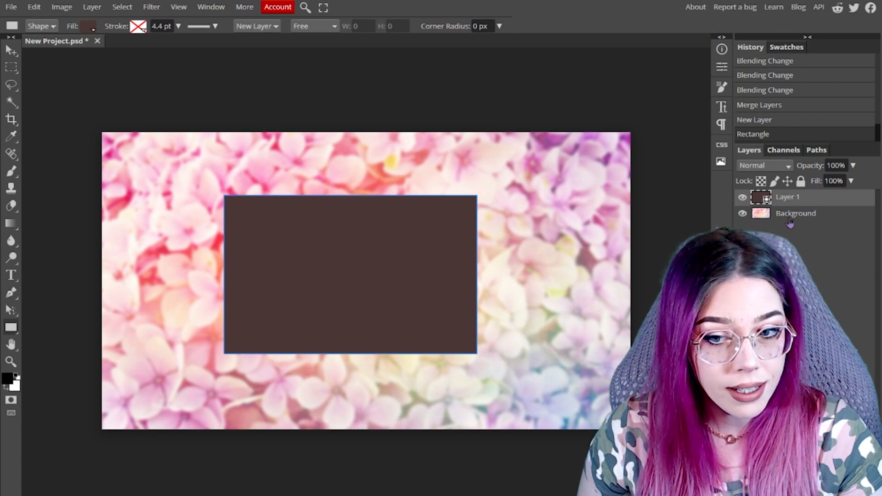
pyautogui.hotkey('ctrl', 'z')
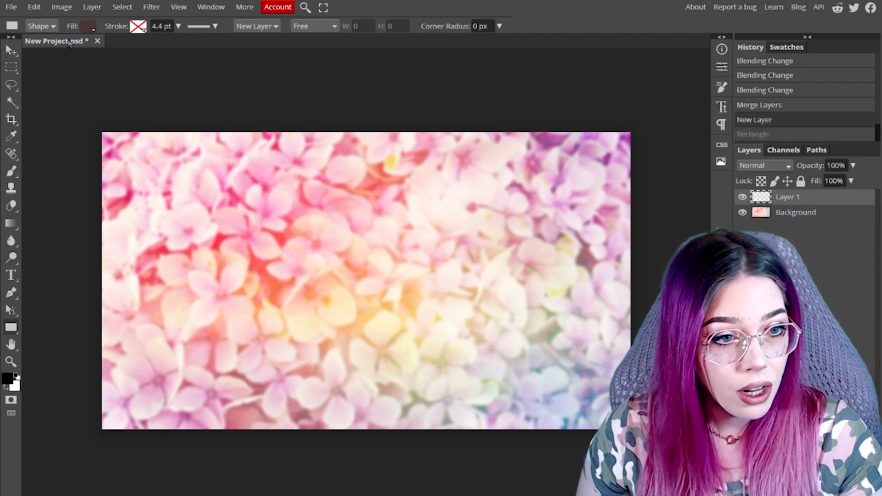
# Step: Switch the Rectangle tool to Pixels mode, draw a trial black rectangle and undo it
pyautogui.click(41, 26)
pyautogui.click(46, 60)
pyautogui.moveTo(187, 203); pyautogui.dragTo(460, 341)
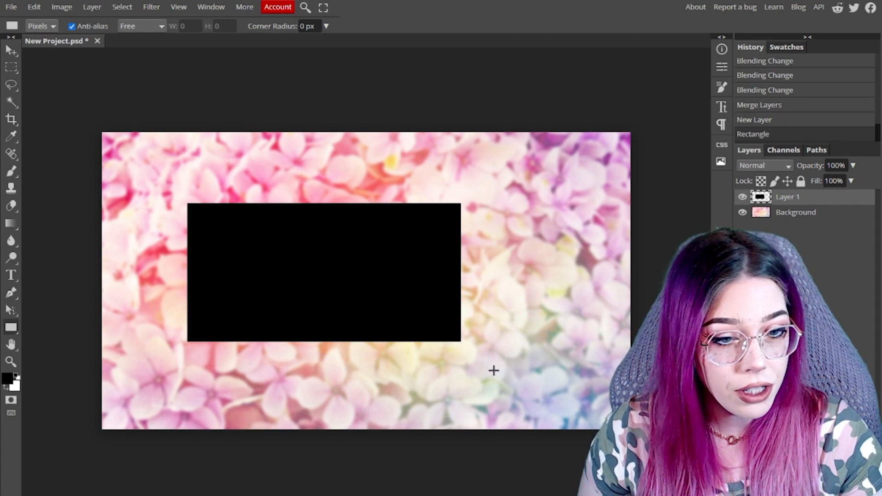
pyautogui.hotkey('ctrl', 'z')
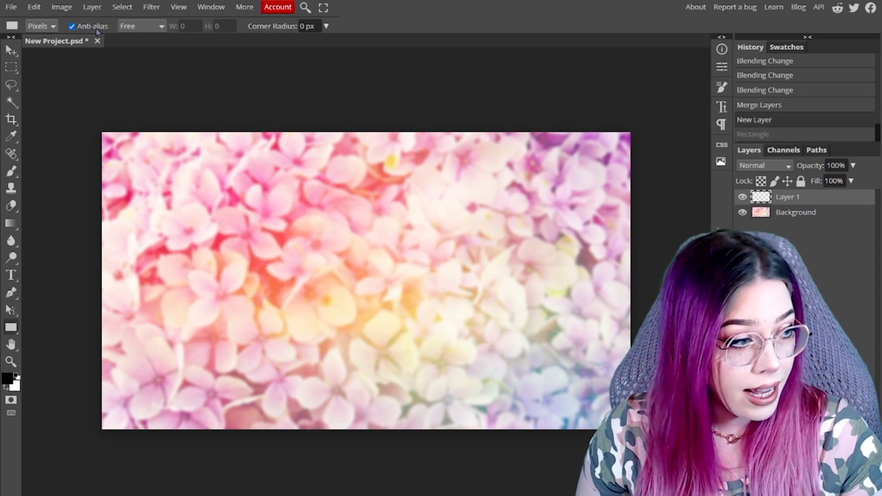
# Step: Constrain the Rectangle tool to a fixed ratio of width 16 to height 9
pyautogui.click(140, 26)
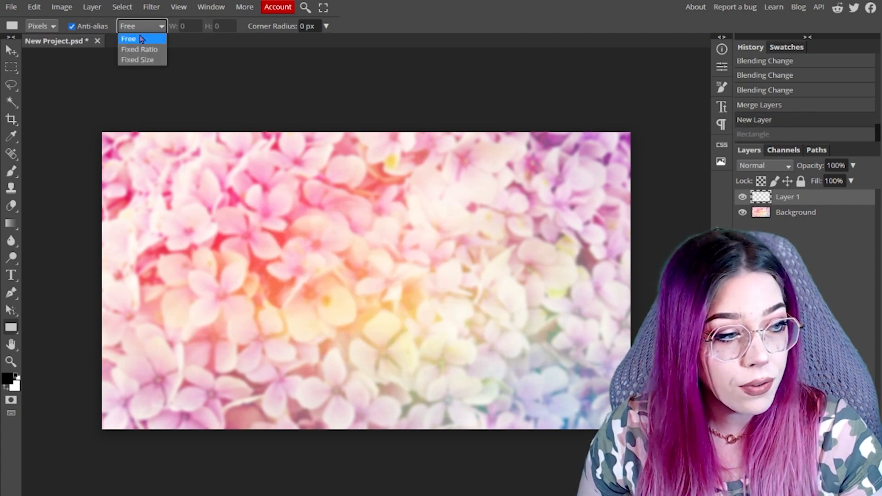
pyautogui.click(155, 54)
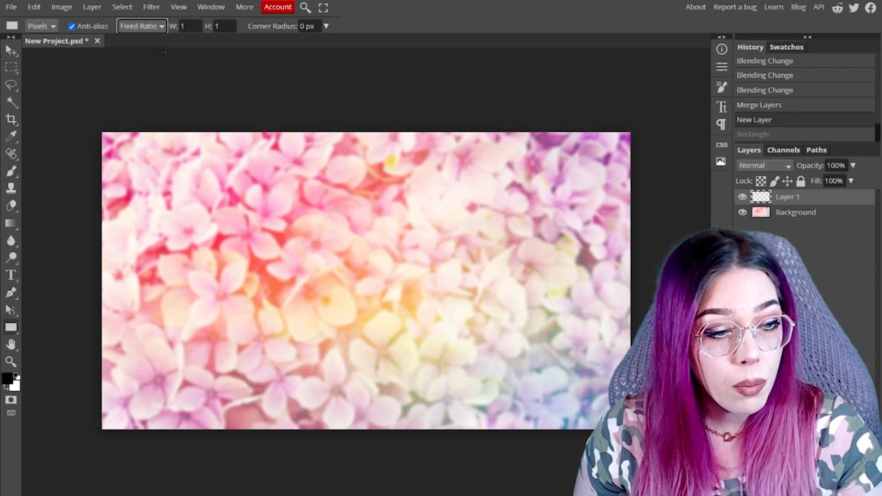
pyautogui.click(188, 26)
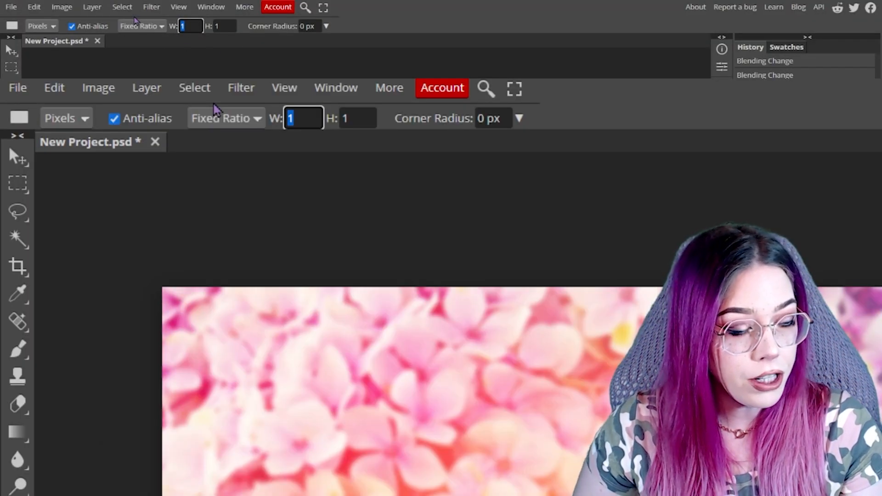
pyautogui.write('16')
pyautogui.press('Tab')
pyautogui.write('9')
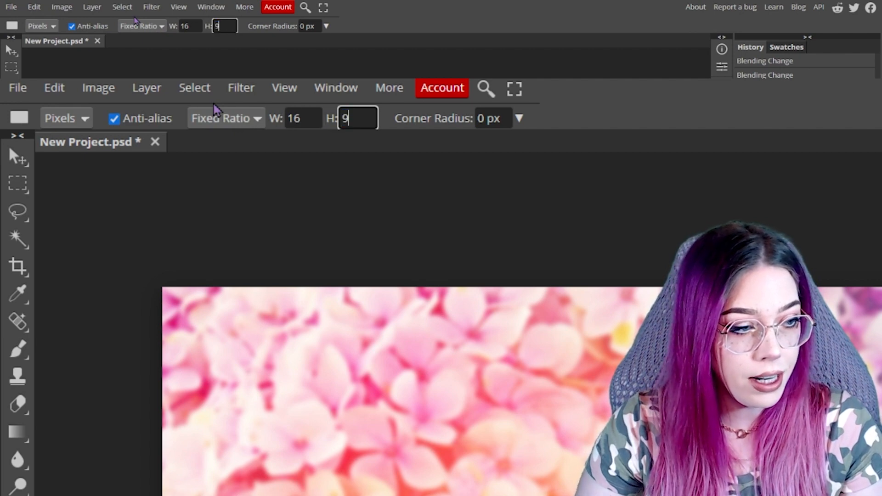
pyautogui.press('Tab')
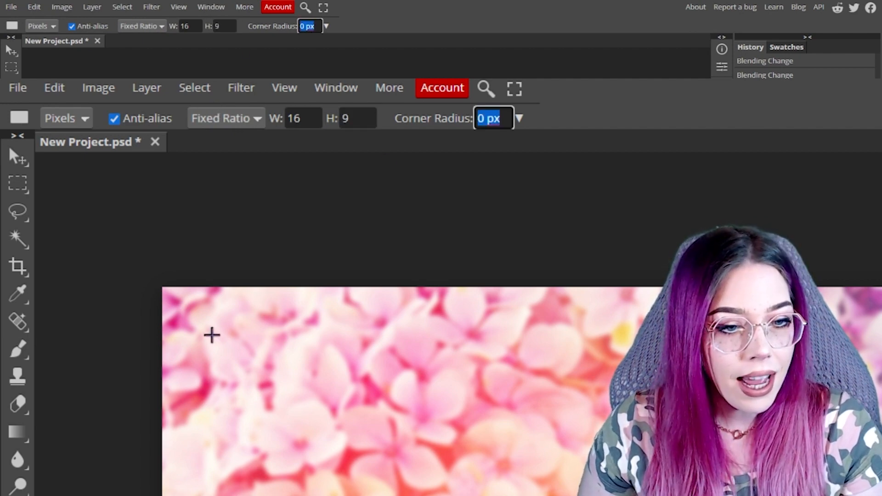
# Step: Try a large square-cornered black 16:9 rectangle on the empty layer and undo it
pyautogui.moveTo(183, 350); pyautogui.dragTo(513, 481)
pyautogui.moveTo(147, 163); pyautogui.dragTo(611, 400)
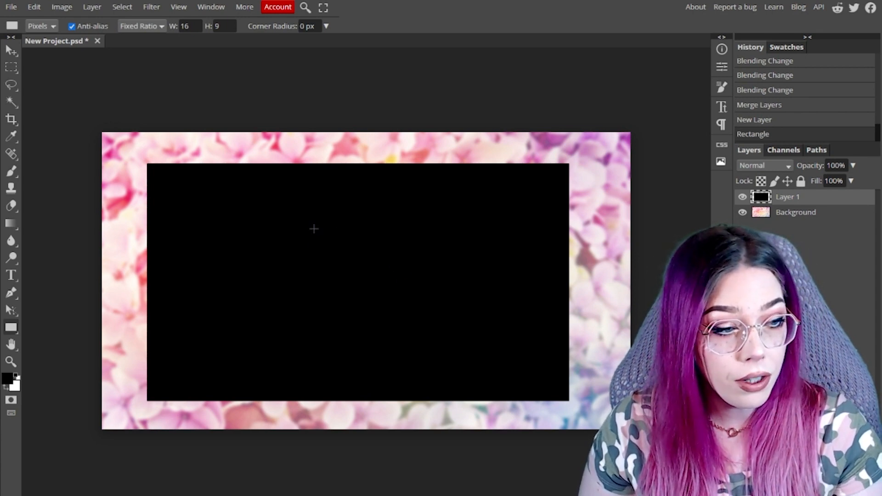
pyautogui.hotkey('ctrl', 'z')
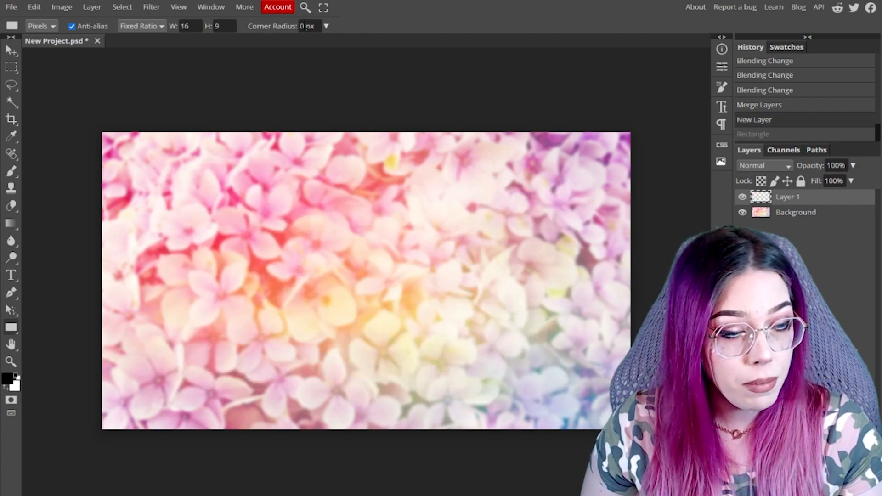
# Step: Try a black 16:9 rectangle with a 20 px corner radius and undo it
pyautogui.click(305, 26)
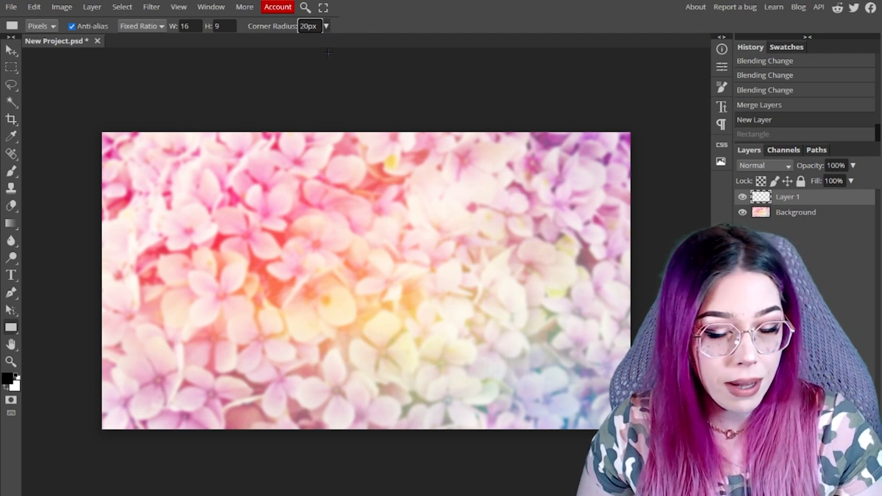
pyautogui.write('20px')
pyautogui.moveTo(114, 155); pyautogui.dragTo(568, 381)
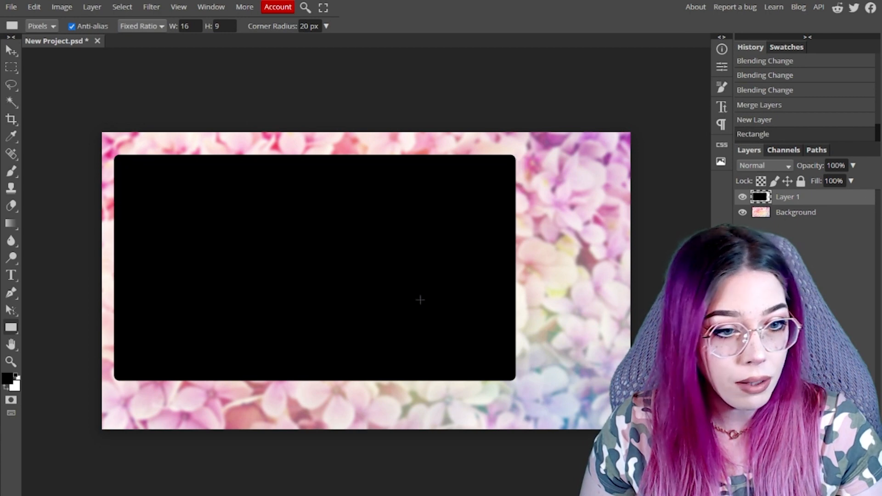
pyautogui.hotkey('ctrl', 'z')
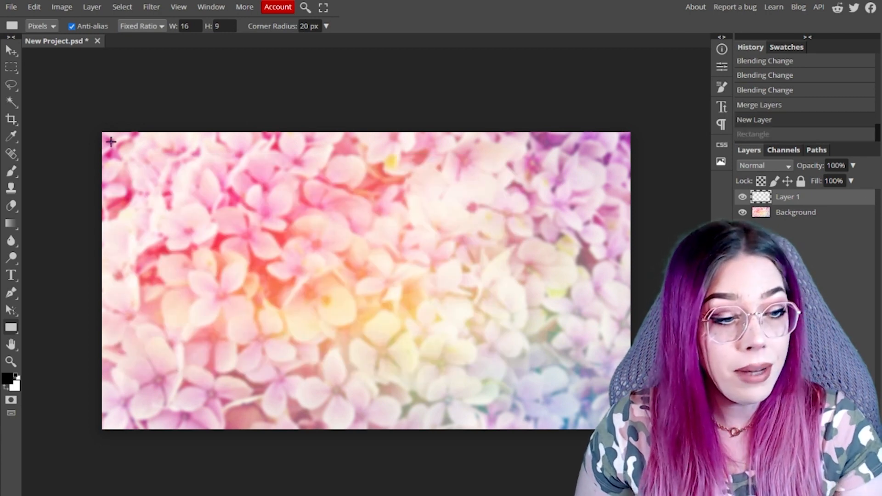
# Step: Set the corner radius to 100 px and draw a large black 16:9 rounded rectangle near the canvas's upper-left corner
pyautogui.moveTo(309, 26); pyautogui.dragTo(70, 4)
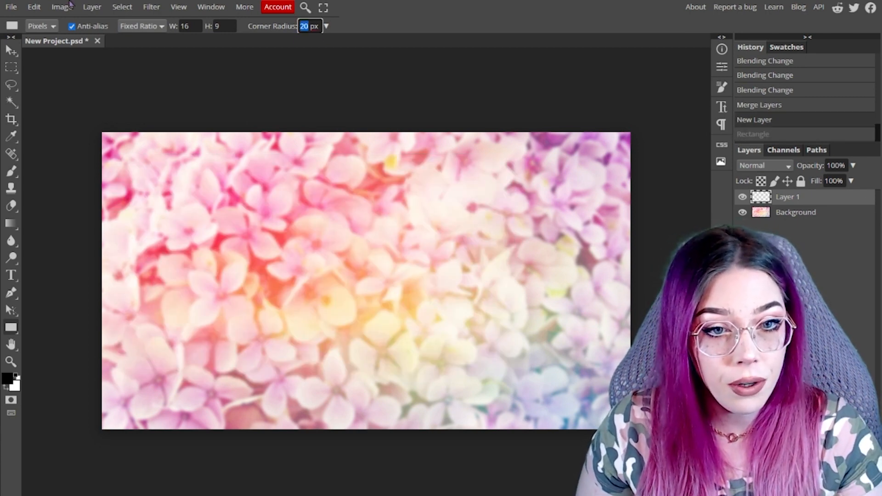
pyautogui.write('100')
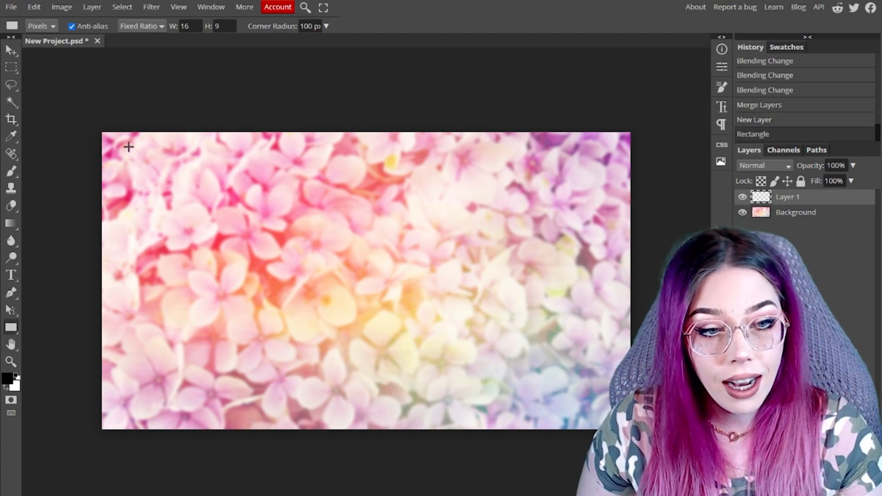
pyautogui.moveTo(116, 148); pyautogui.dragTo(593, 397)
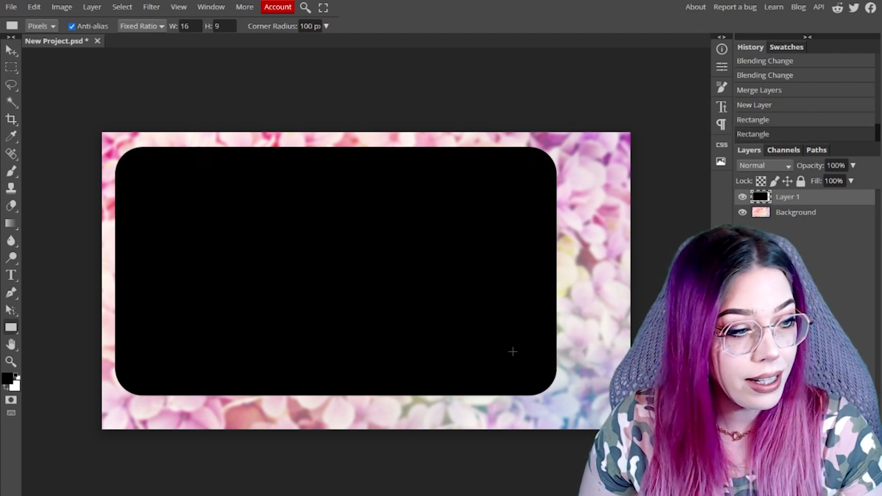
# Step: Try several black 16:9 rectangles with a 50 px corner radius near the canvas's upper-left corner and undo each one
pyautogui.moveTo(112, 140); pyautogui.dragTo(446, 330)
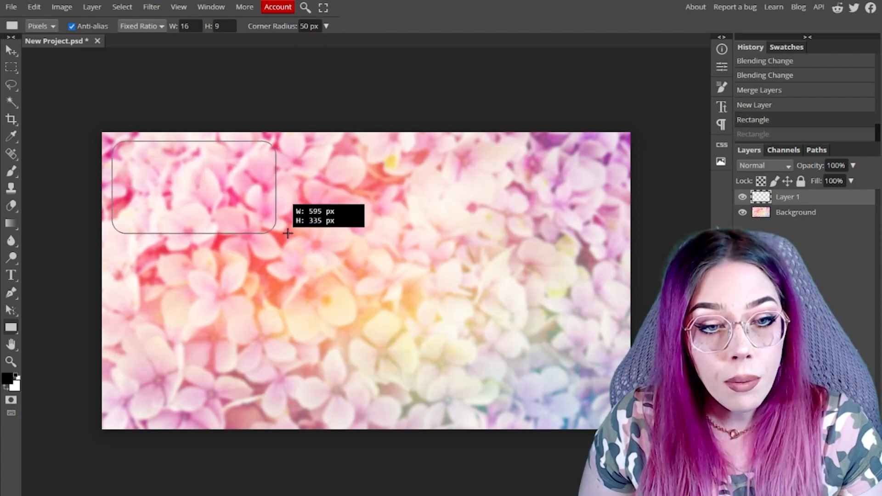
pyautogui.hotkey('ctrl', 'z')
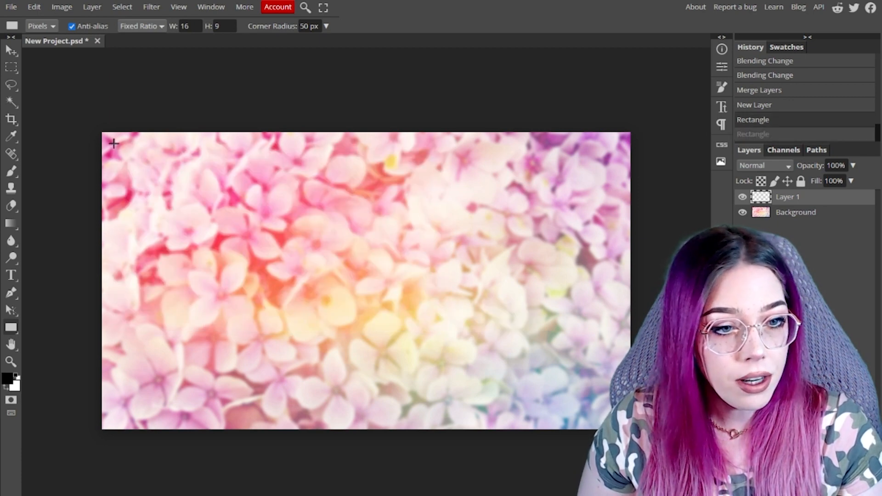
pyautogui.moveTo(109, 140); pyautogui.dragTo(523, 348)
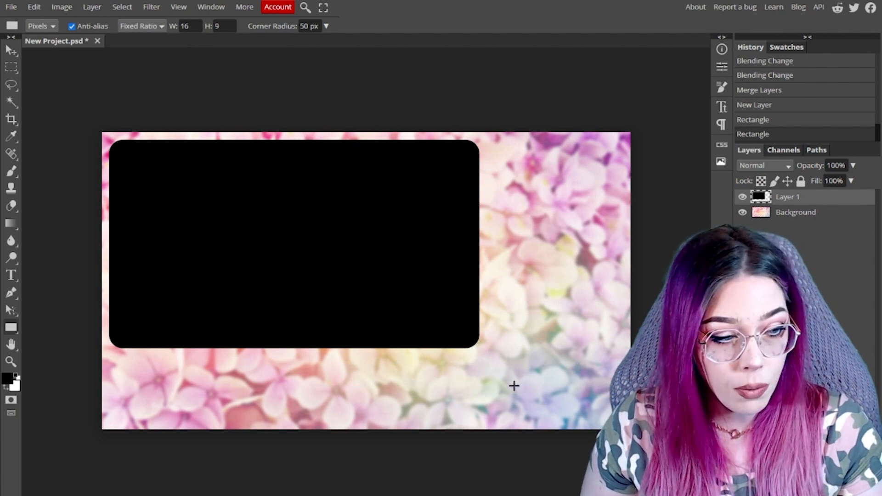
pyautogui.hotkey('ctrl', 'z')
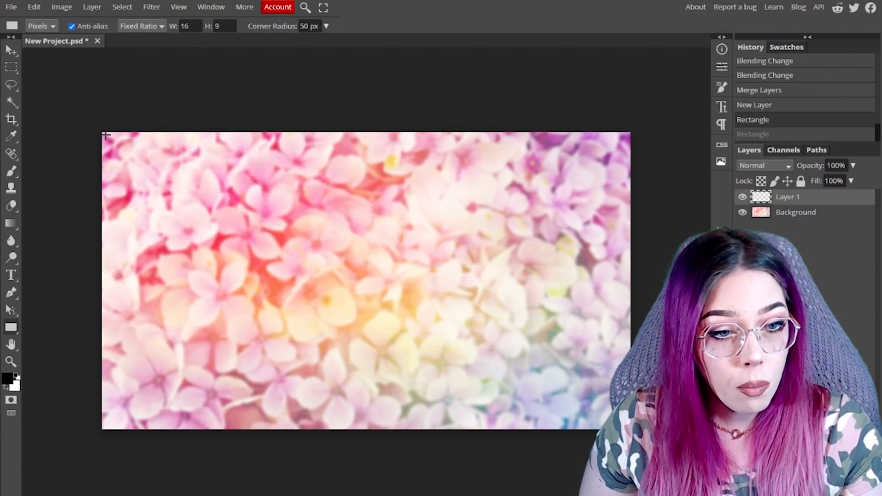
pyautogui.moveTo(104, 134); pyautogui.dragTo(558, 387)
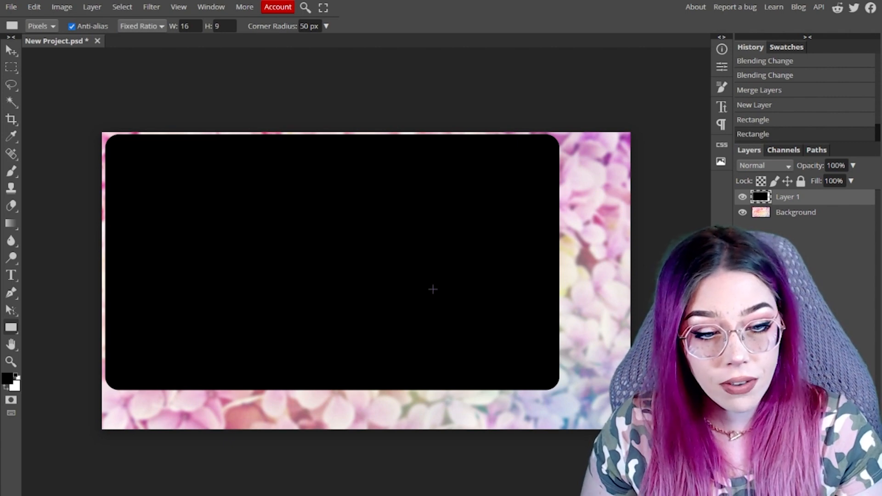
pyautogui.hotkey('ctrl', 'z')
# Step: Draw a large black 16:9 rectangle with a 50 px corner radius and move it slightly in from the canvas's upper-left corner
pyautogui.moveTo(110, 141); pyautogui.dragTo(593, 392)
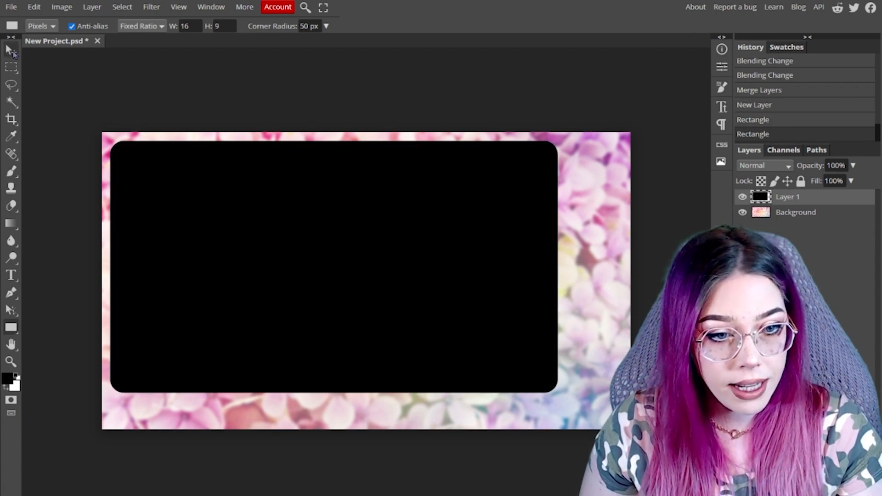
pyautogui.click(11, 51)
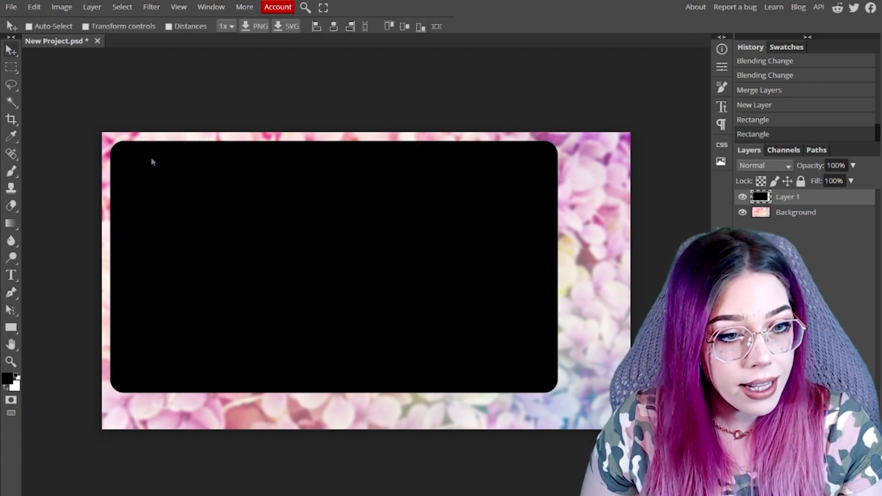
pyautogui.moveTo(250, 218)
pyautogui.mouseDown()
pyautogui.moveTo(278, 240)
pyautogui.moveTo(258, 223)
pyautogui.mouseUp()
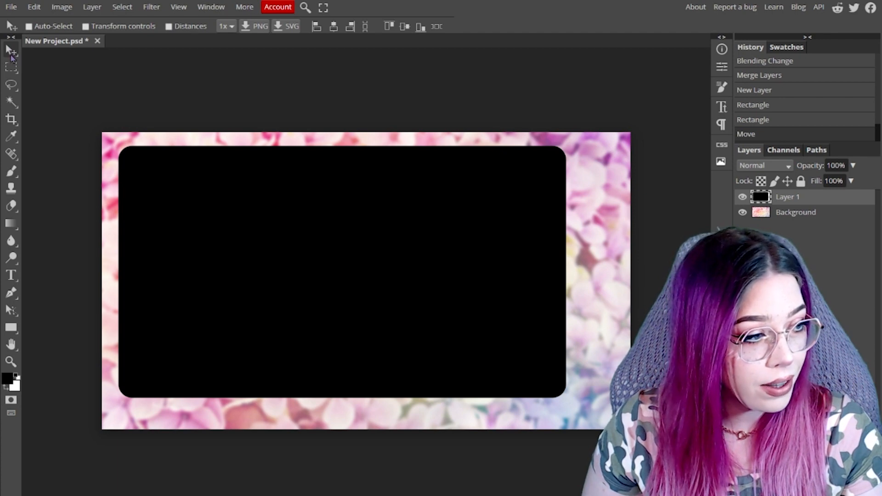
pyautogui.moveTo(242, 193)
pyautogui.mouseDown()
pyautogui.moveTo(297, 192)
pyautogui.moveTo(236, 199)
pyautogui.moveTo(246, 242)
pyautogui.moveTo(251, 192)
pyautogui.moveTo(258, 194)
pyautogui.moveTo(245, 193)
pyautogui.mouseUp()
pyautogui.moveTo(247, 190)
pyautogui.mouseDown()
pyautogui.moveTo(267, 192)
pyautogui.moveTo(243, 190)
pyautogui.moveTo(255, 198)
pyautogui.mouseUp()
pyautogui.press('ctrl')
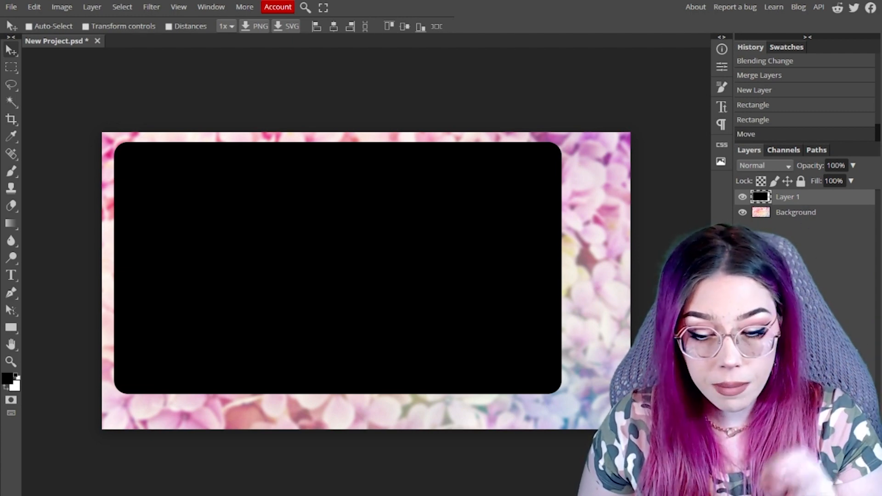
# Step: Add a new empty layer and set the foreground color to blue 4380b3 for the Rectangle tool
pyautogui.hotkey('ctrl', 'shift', 'n')
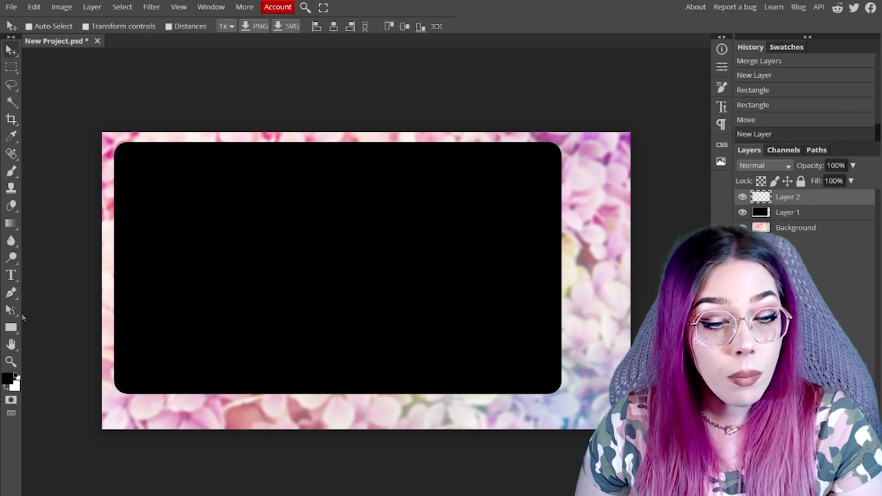
pyautogui.click(12, 327)
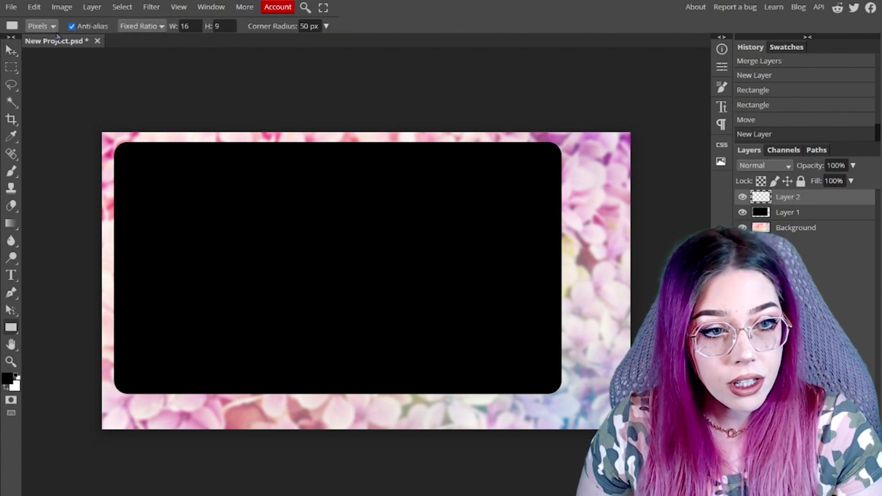
pyautogui.click(9, 378)
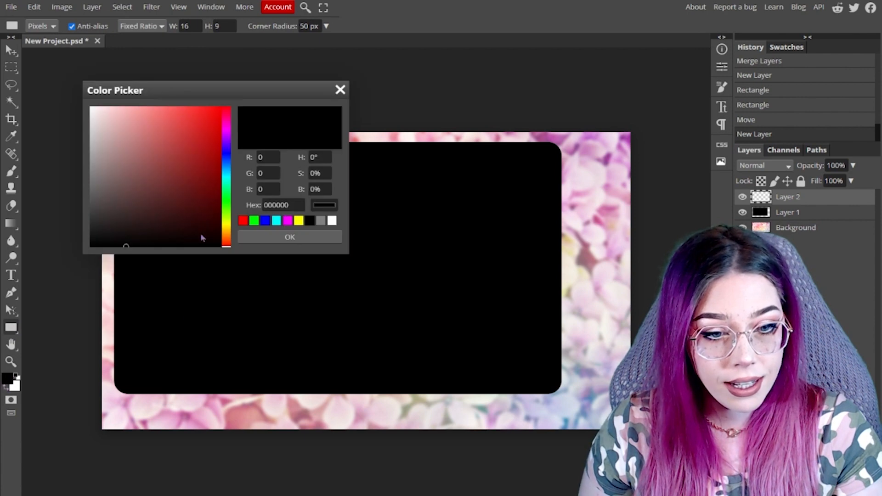
pyautogui.click(226, 166)
pyautogui.click(172, 148)
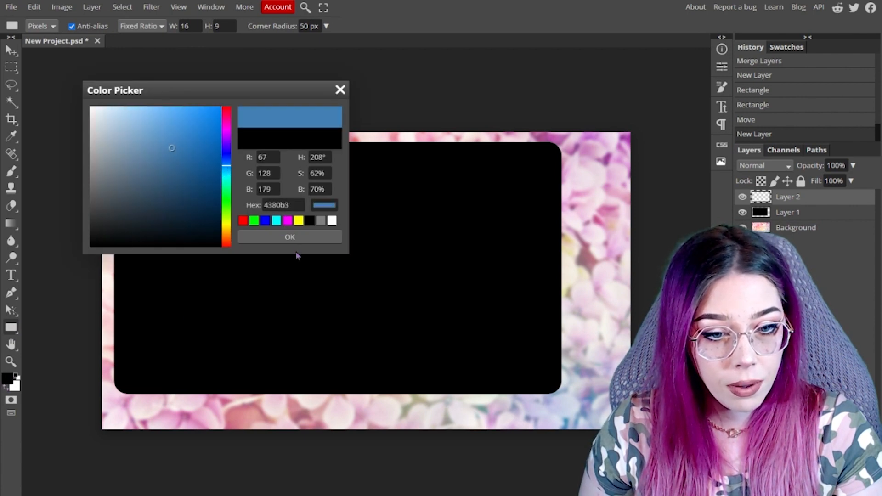
pyautogui.click(293, 237)
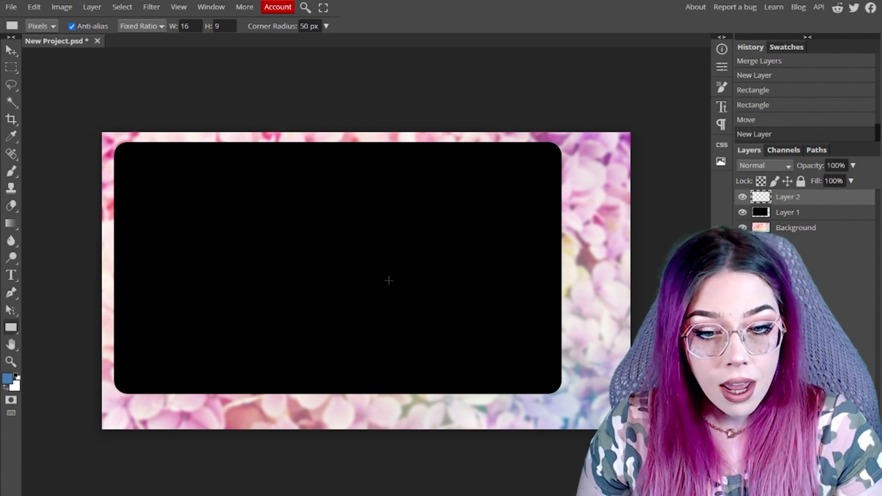
# Step: Try a blue 16:9 rectangle with a 50 px corner radius over the black rectangle's lower-right corner and undo it
pyautogui.moveTo(439, 317); pyautogui.dragTo(613, 415)
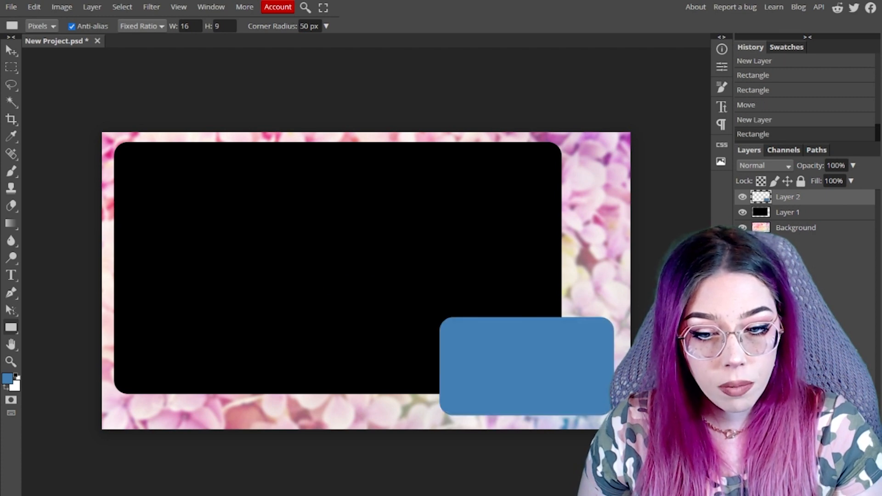
pyautogui.hotkey('ctrl', 'z')
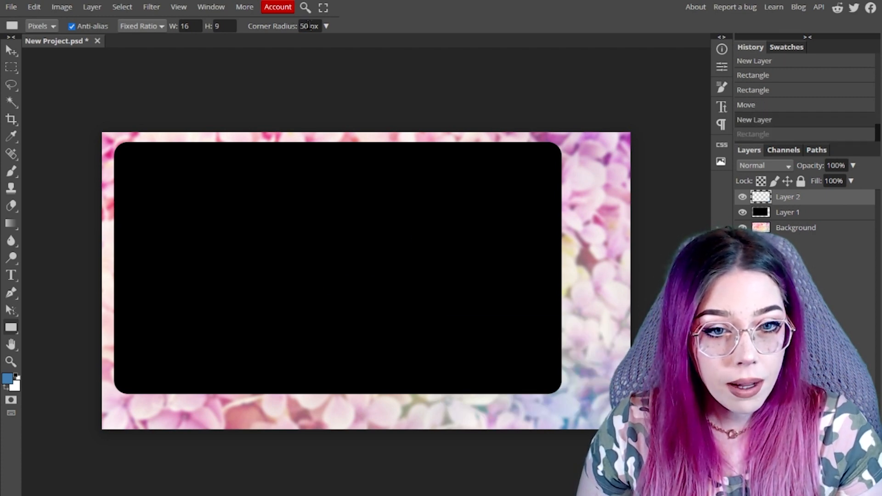
# Step: Set the corner radius to 20 px, draw a small blue 16:9 rectangle and move it to the canvas's lower-right corner
pyautogui.click(310, 26)
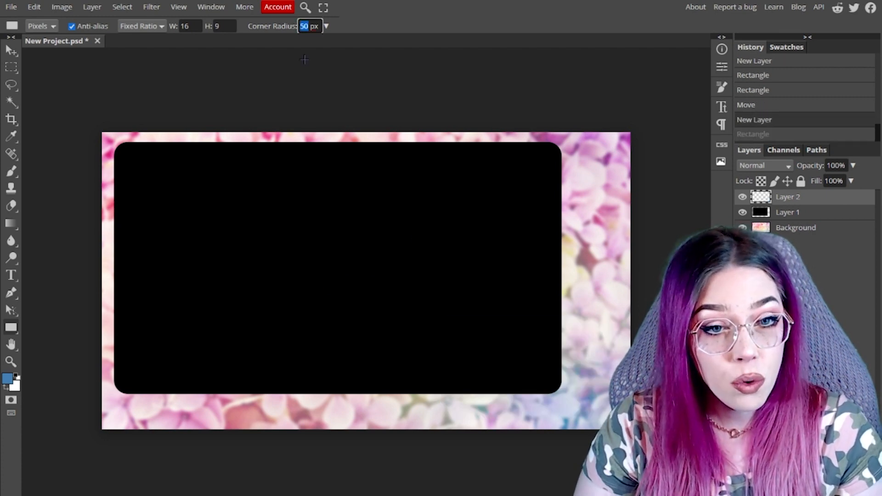
pyautogui.write('20')
pyautogui.moveTo(493, 353); pyautogui.dragTo(609, 418)
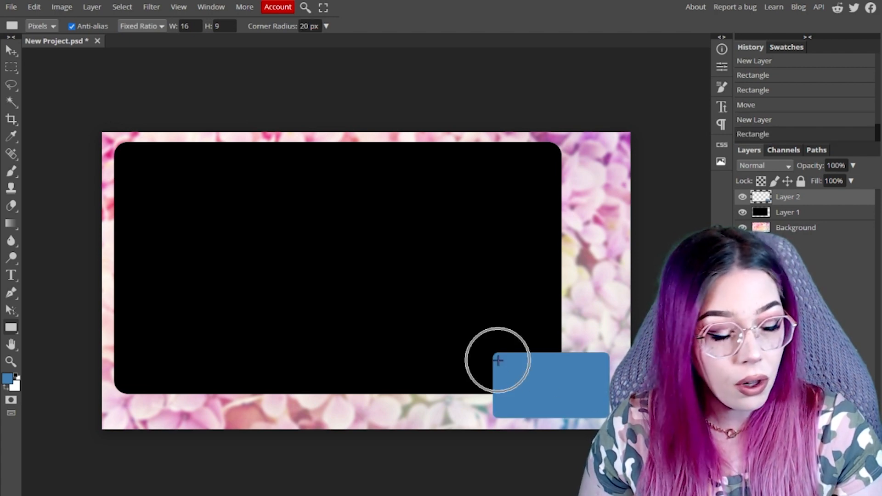
pyautogui.hotkey('ctrl', 'z')
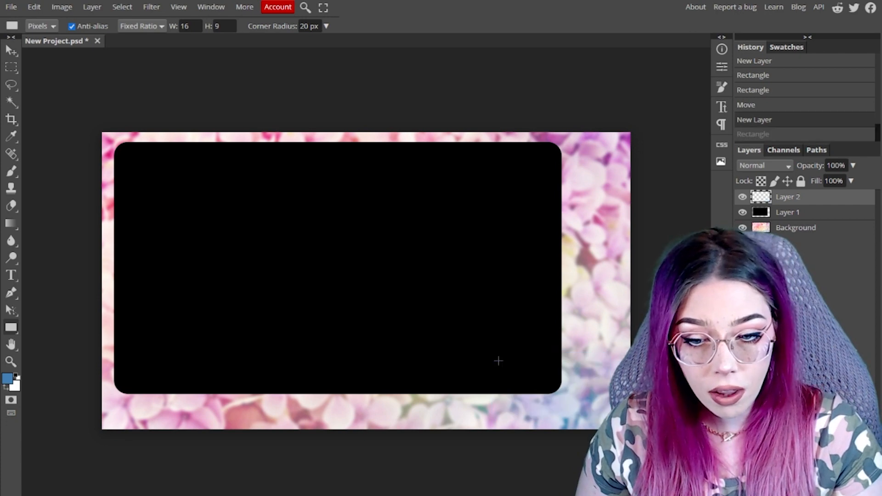
pyautogui.moveTo(453, 305); pyautogui.dragTo(616, 397)
pyautogui.click(11, 51)
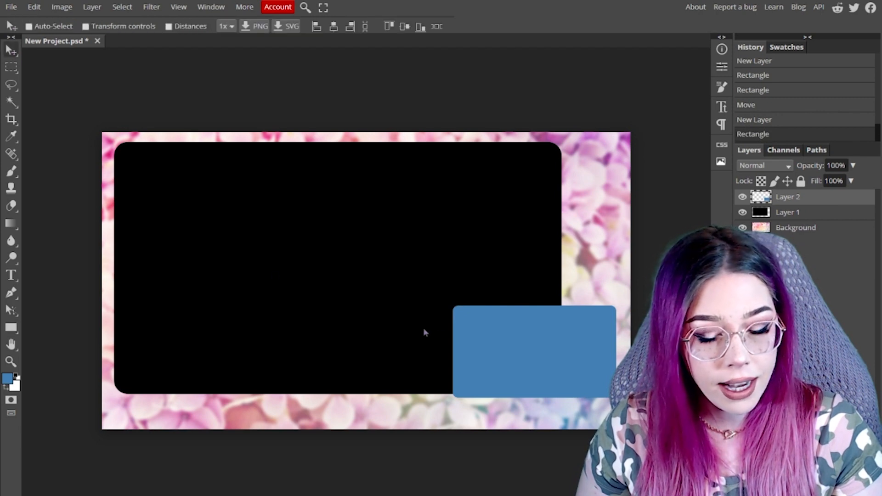
pyautogui.moveTo(522, 344); pyautogui.dragTo(528, 366)
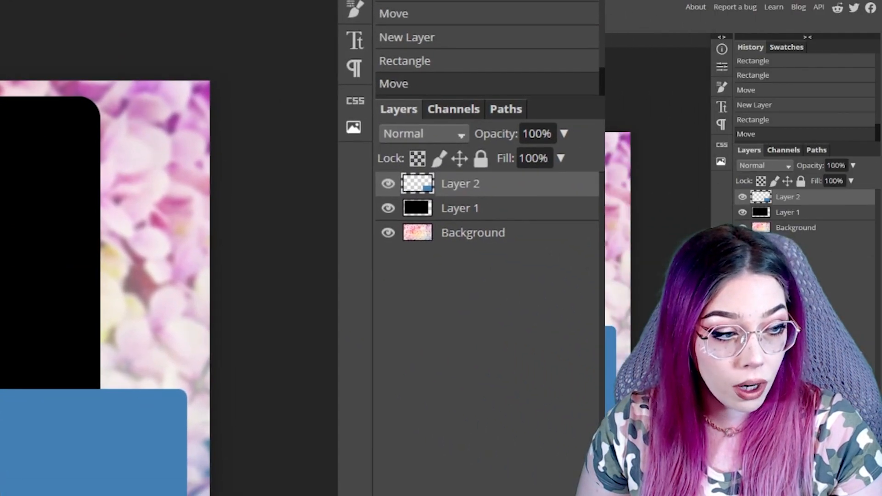
# Step: Toggle the visibility of the blue rectangle's layer and leave it hidden
pyautogui.click(386, 186)
pyautogui.click(386, 186)
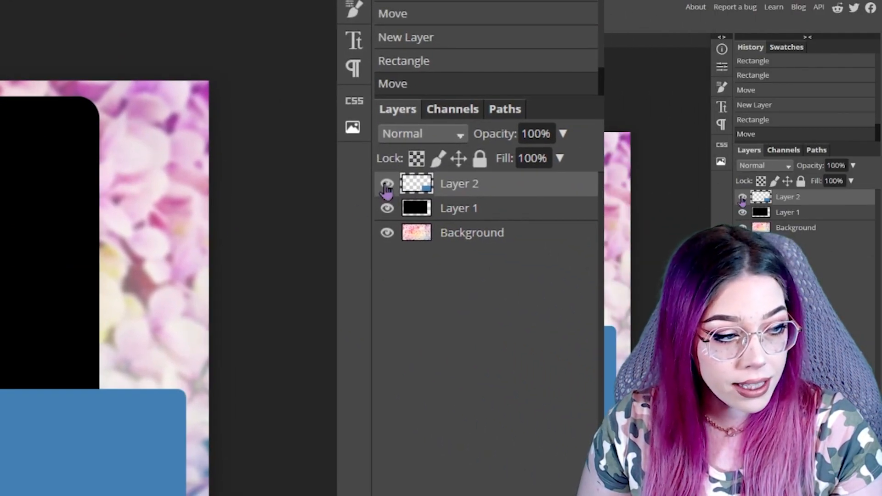
pyautogui.click(385, 185)
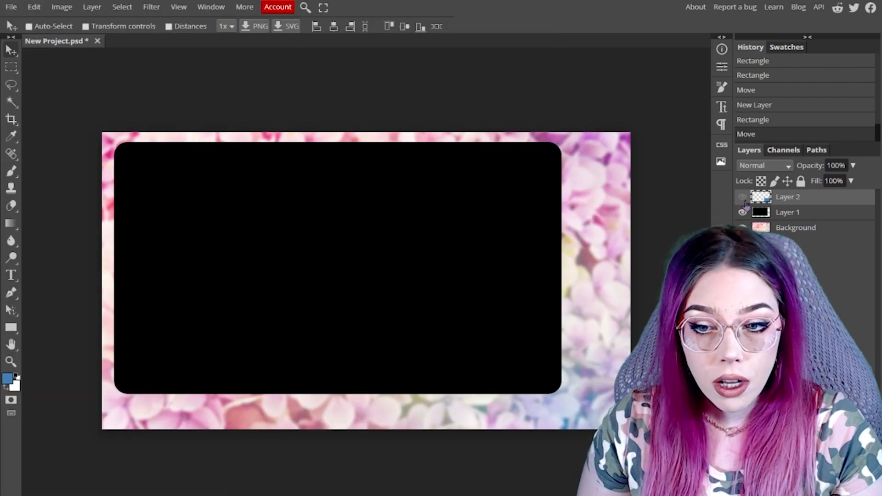
# Step: Load the black rectangle on Layer 1 as a pixel selection and hide that layer
pyautogui.click(772, 212)
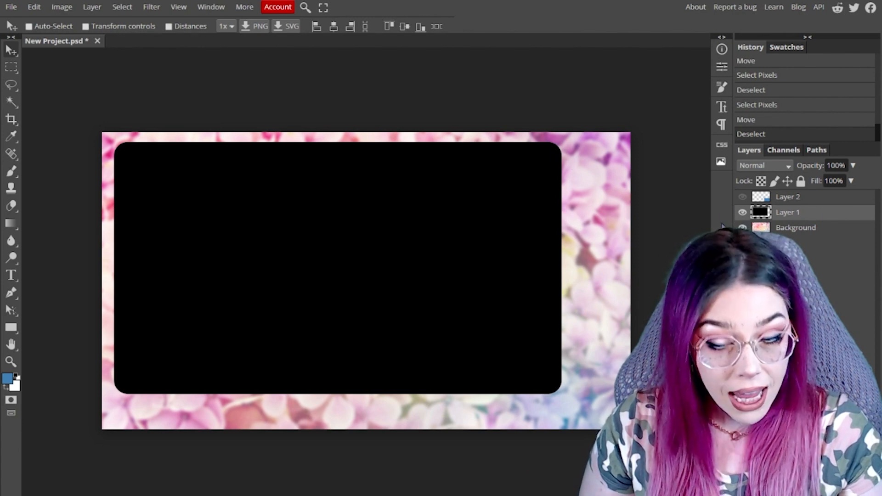
pyautogui.keyDown('ctrl'); pyautogui.click(761, 217); pyautogui.keyUp('ctrl')
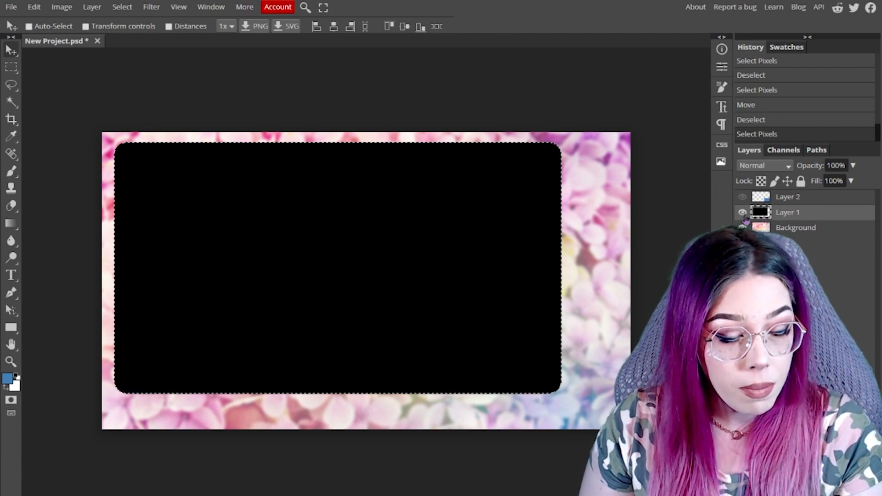
pyautogui.click(743, 213)
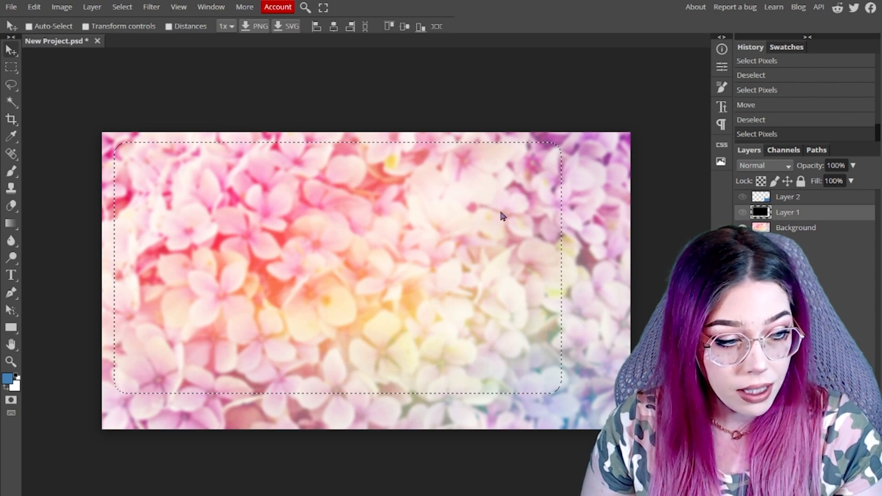
# Step: Clear the selected rounded-rectangle area from the Background layer and deselect
pyautogui.doubleClick(798, 228)
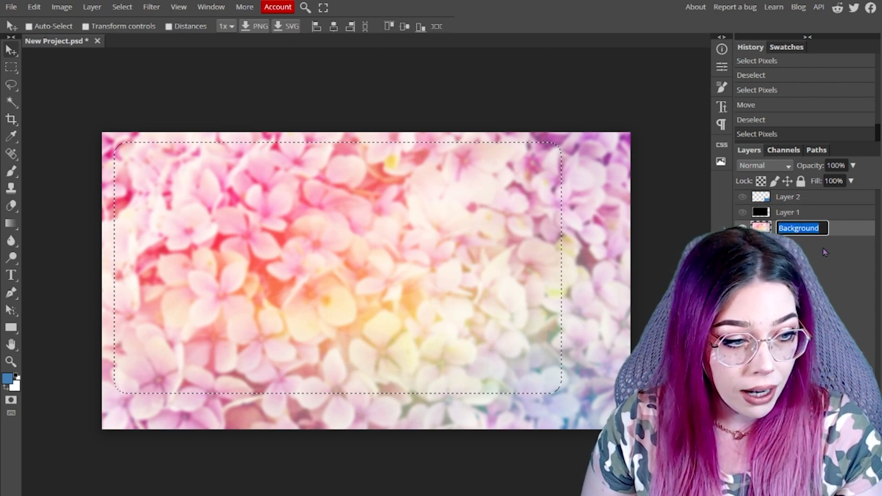
pyautogui.click(836, 234)
pyautogui.press('Delete')
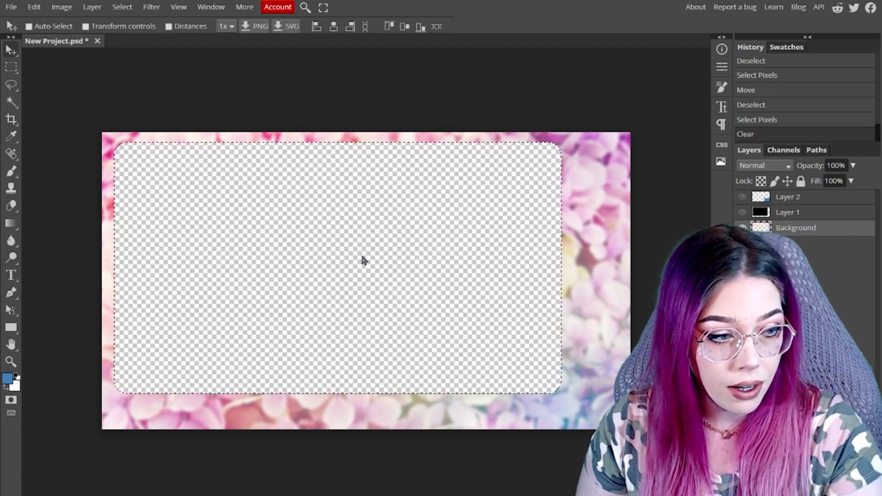
pyautogui.hotkey('ctrl', 'd')
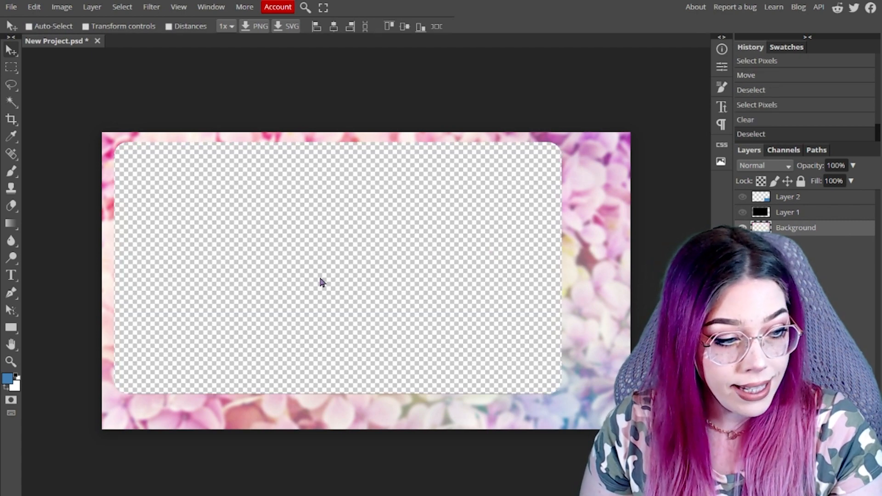
pyautogui.scroll(3, 462, 356)
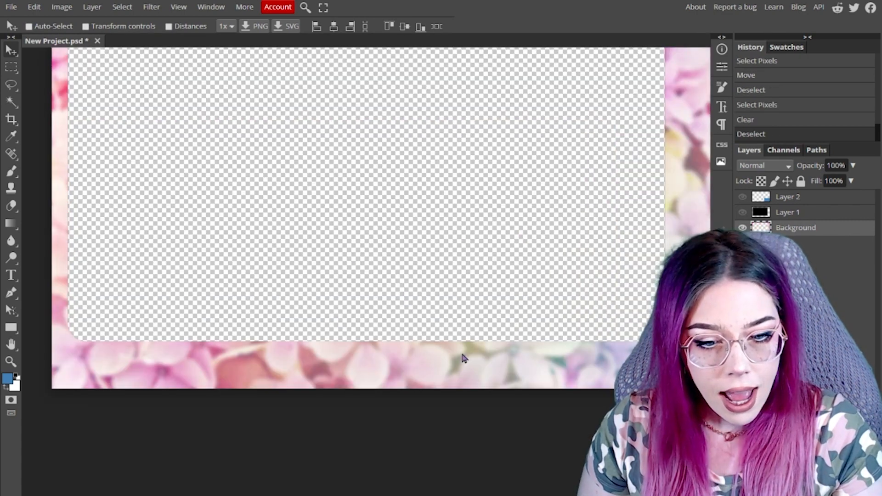
pyautogui.scroll(-3, 461, 304)
pyautogui.scroll(3, 462, 304)
pyautogui.scroll(-3, 481, 277)
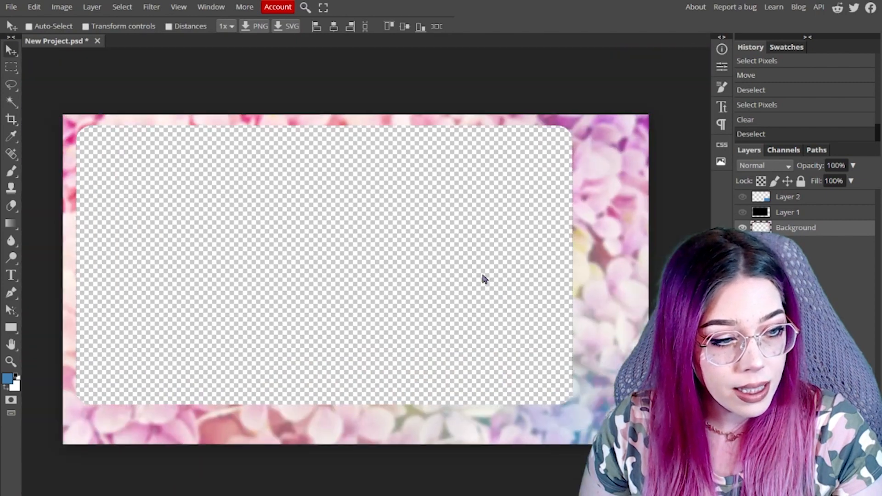
pyautogui.scroll(2, 481, 275)
pyautogui.scroll(-1, 287, 307)
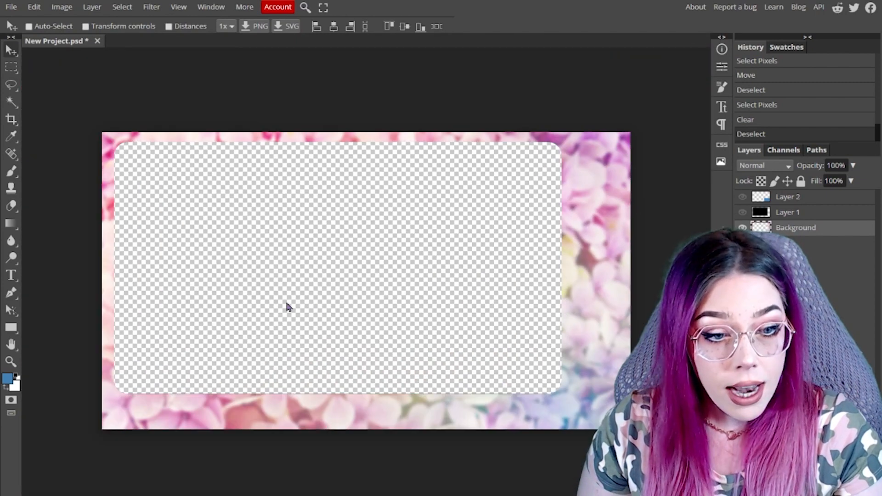
# Step: Add a Stroke effect to the Background layer and set the stroke size to 5 px
pyautogui.doubleClick(823, 235)
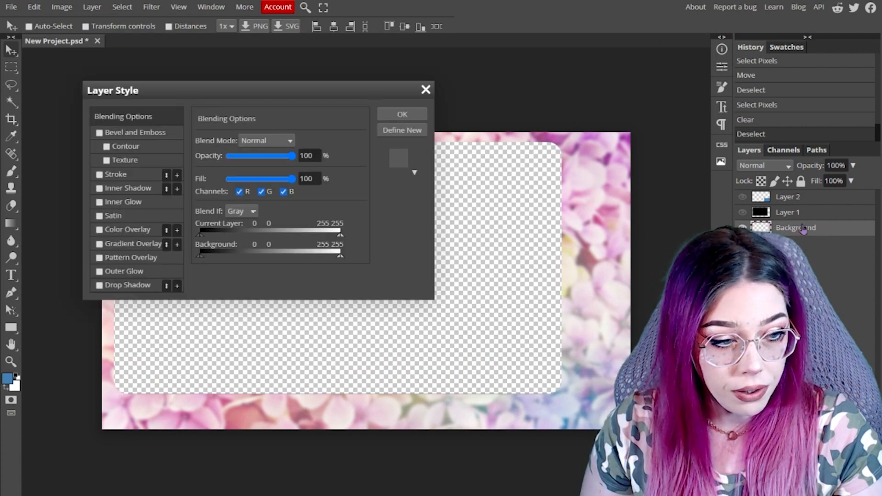
pyautogui.moveTo(330, 93); pyautogui.dragTo(470, 109)
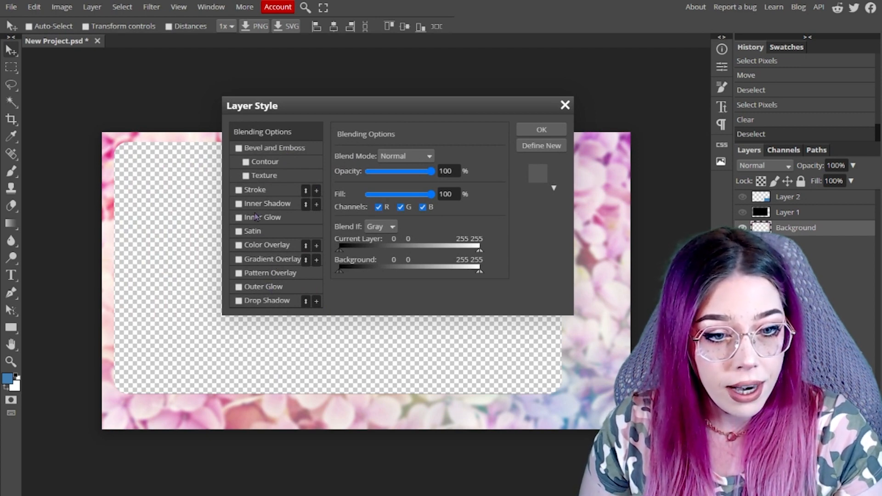
pyautogui.click(255, 193)
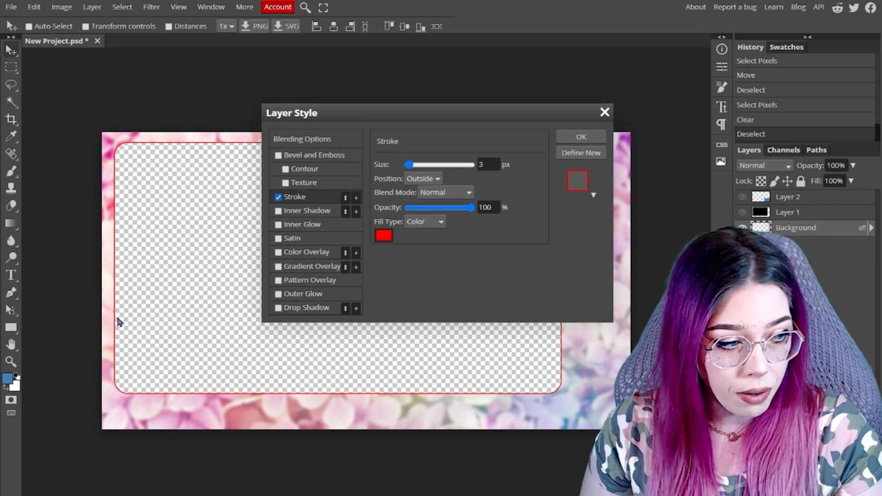
pyautogui.click(478, 169)
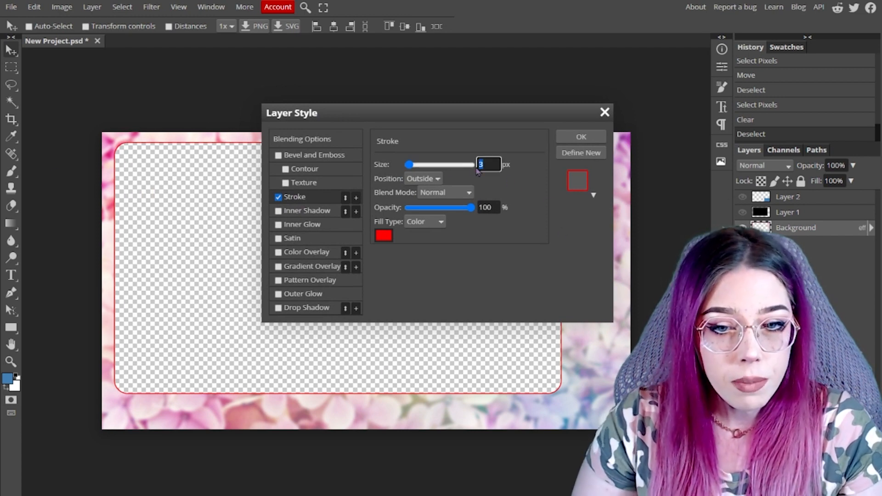
pyautogui.write('5')
pyautogui.press('Tab')
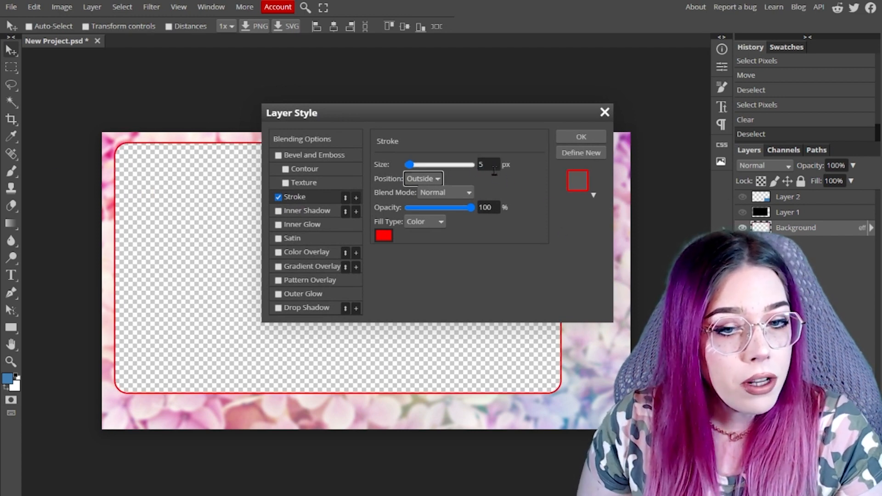
# Step: Set the stroke size to 25 px and try the Inside and Center positions
pyautogui.click(492, 165)
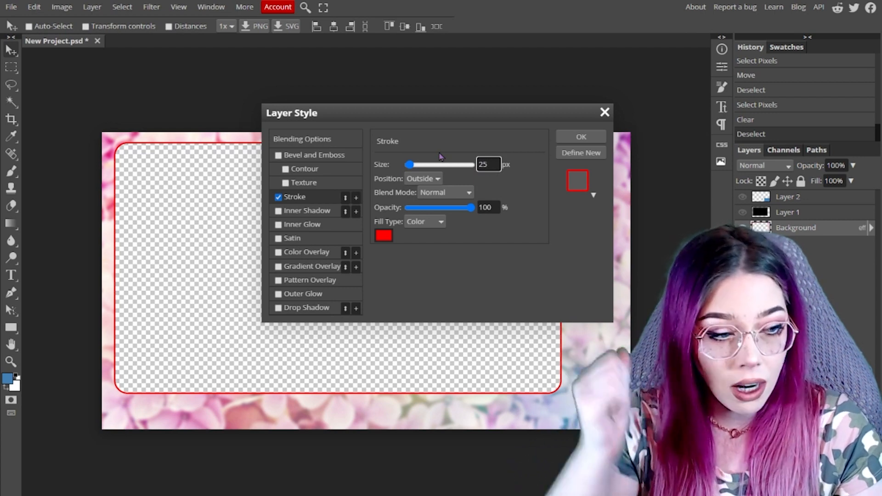
pyautogui.press('Tab')
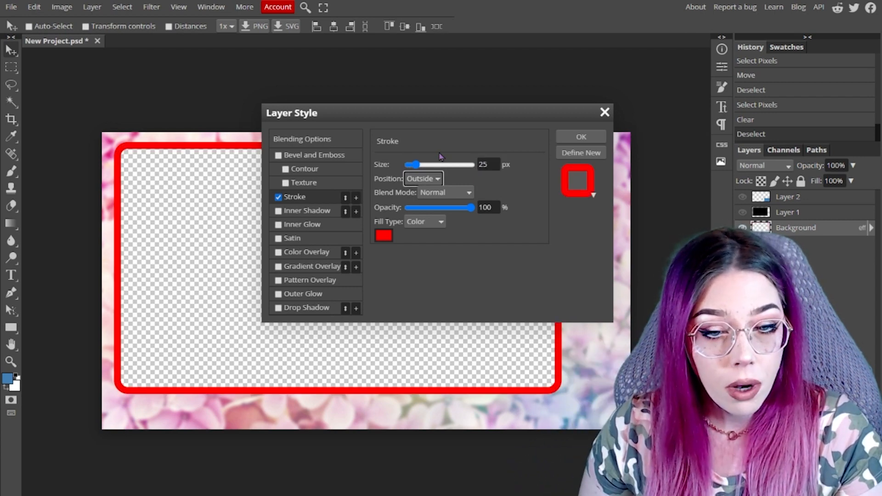
pyautogui.click(428, 183)
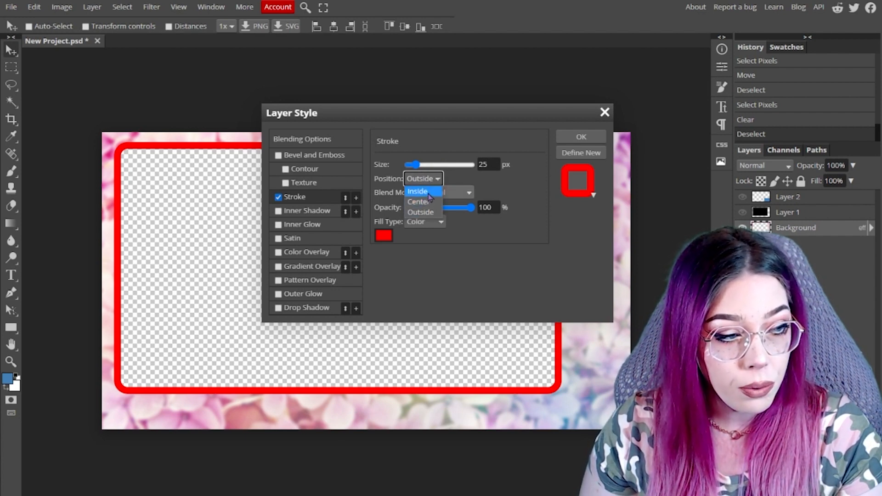
pyautogui.click(428, 194)
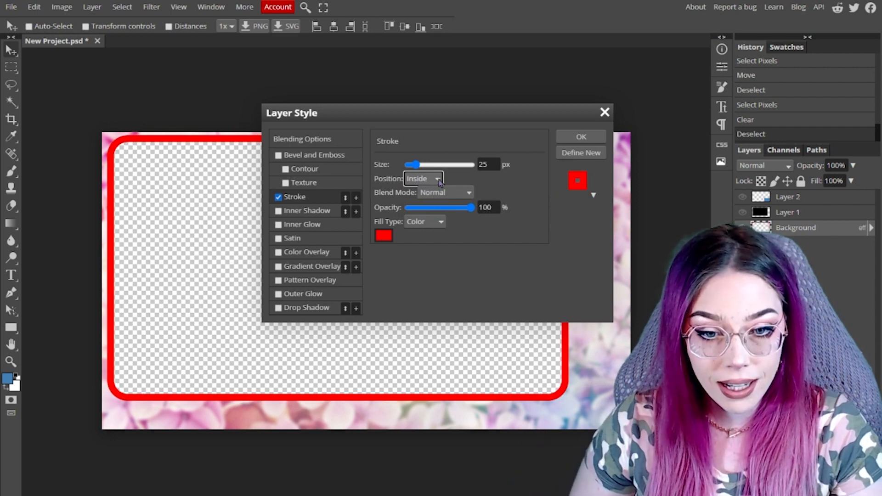
pyautogui.click(438, 182)
pyautogui.click(431, 207)
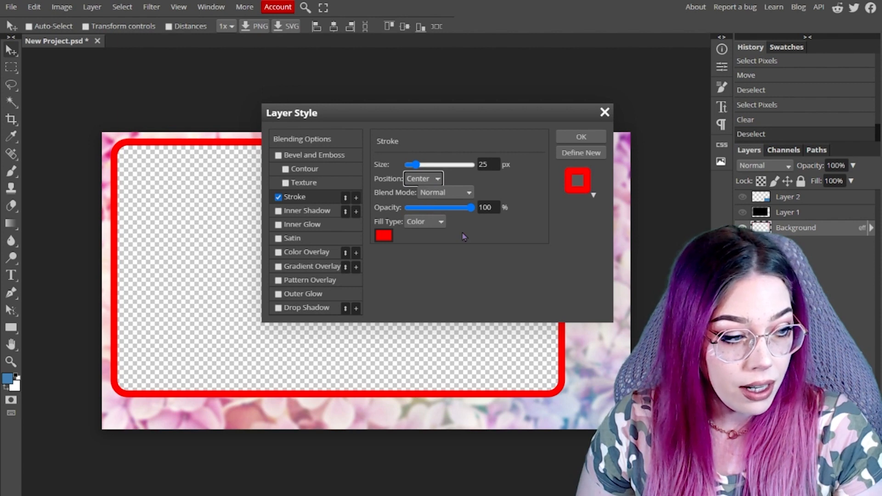
pyautogui.click(435, 180)
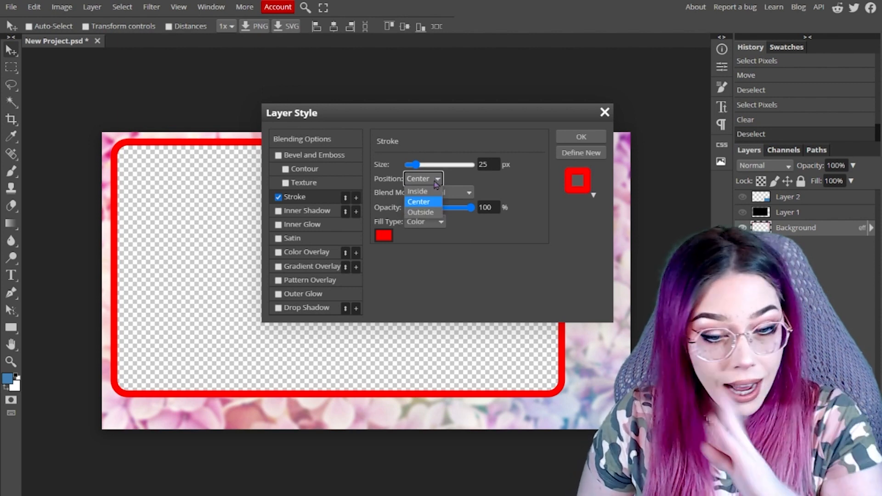
# Step: Set the stroke size to 5 px and its position to Inside
pyautogui.click(488, 165)
pyautogui.moveTo(490, 166); pyautogui.dragTo(442, 161)
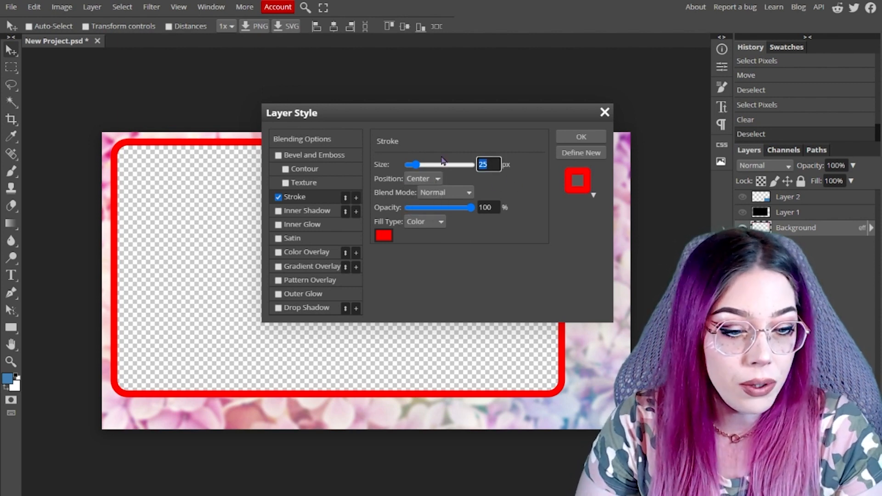
pyautogui.write('5')
pyautogui.press('Tab')
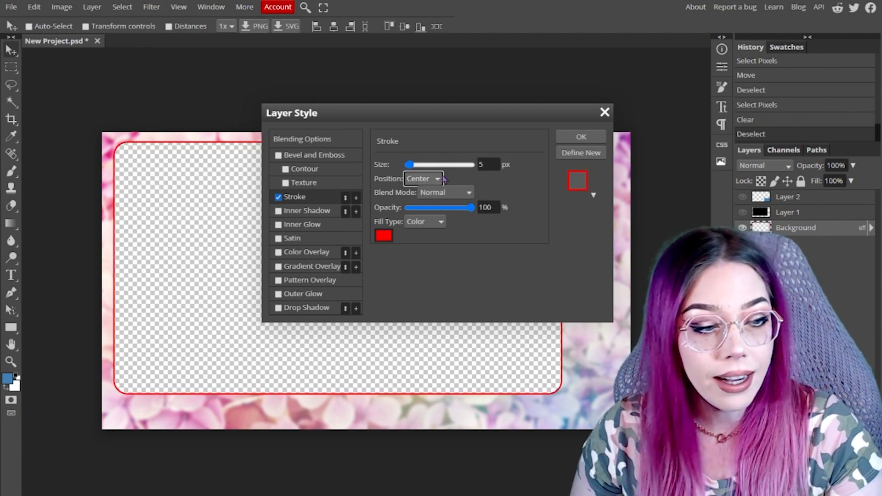
pyautogui.click(436, 179)
pyautogui.click(423, 192)
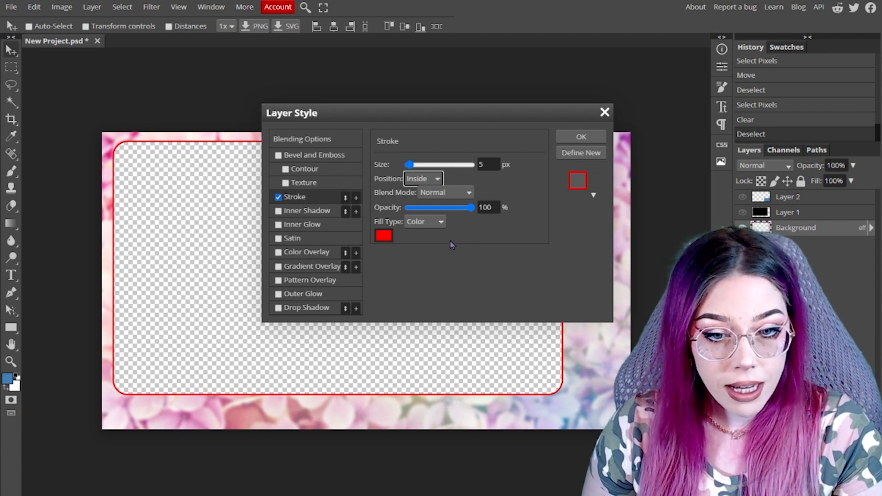
# Step: Change the stroke colour to the muted purple 6c4371
pyautogui.click(383, 236)
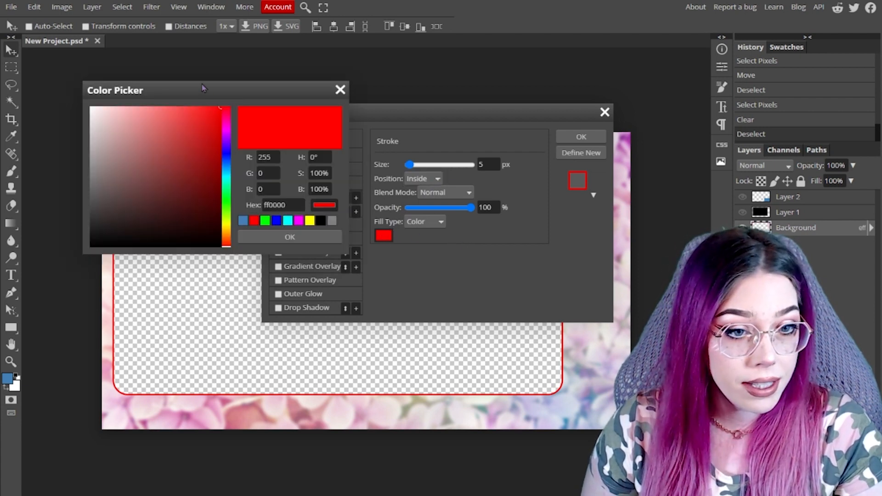
pyautogui.moveTo(207, 90); pyautogui.dragTo(441, 123)
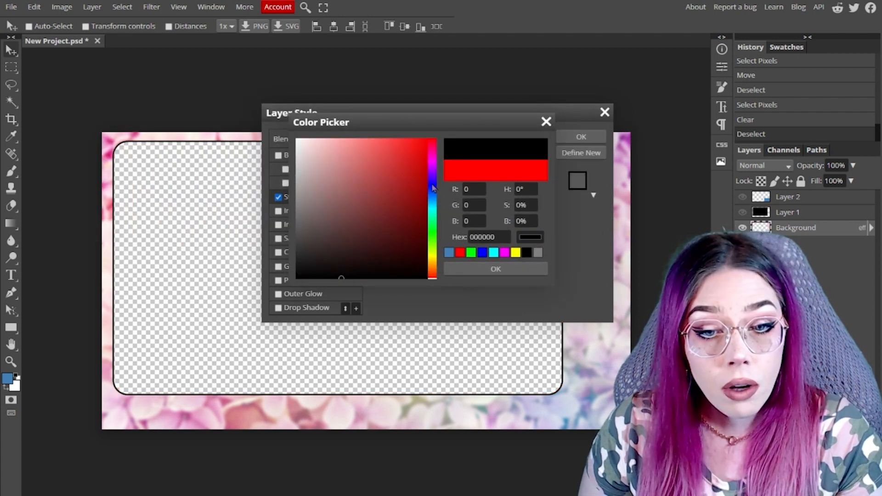
pyautogui.moveTo(433, 180); pyautogui.dragTo(433, 173)
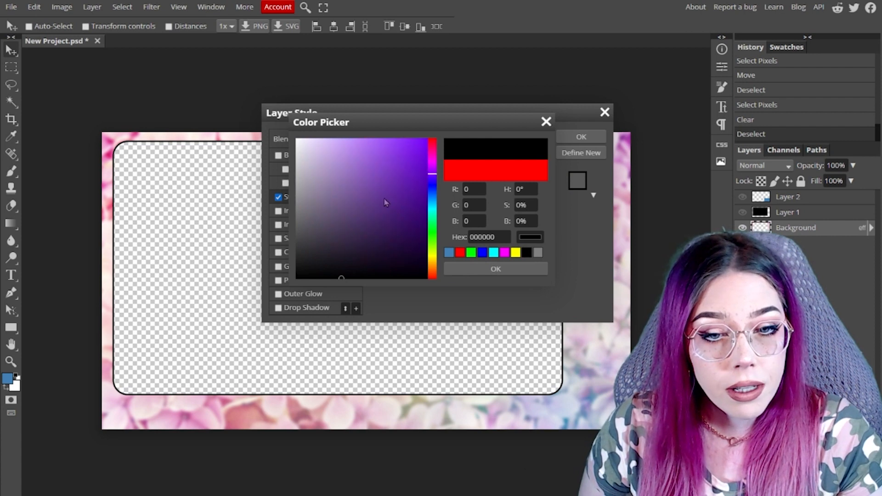
pyautogui.moveTo(385, 202)
pyautogui.mouseDown()
pyautogui.moveTo(356, 202)
pyautogui.moveTo(362, 221)
pyautogui.moveTo(373, 212)
pyautogui.moveTo(350, 240)
pyautogui.mouseUp()
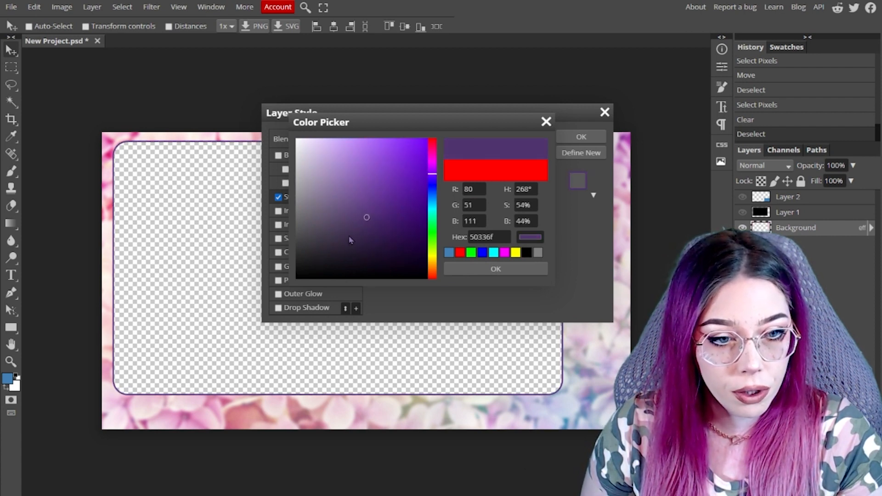
pyautogui.moveTo(322, 269)
pyautogui.mouseDown()
pyautogui.moveTo(341, 212)
pyautogui.moveTo(363, 227)
pyautogui.moveTo(337, 209)
pyautogui.mouseUp()
pyautogui.moveTo(432, 198); pyautogui.dragTo(433, 167)
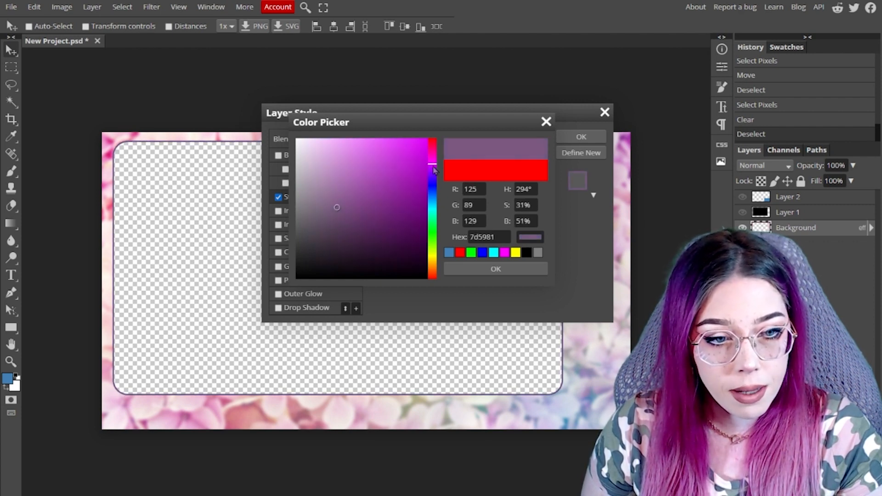
pyautogui.click(351, 217)
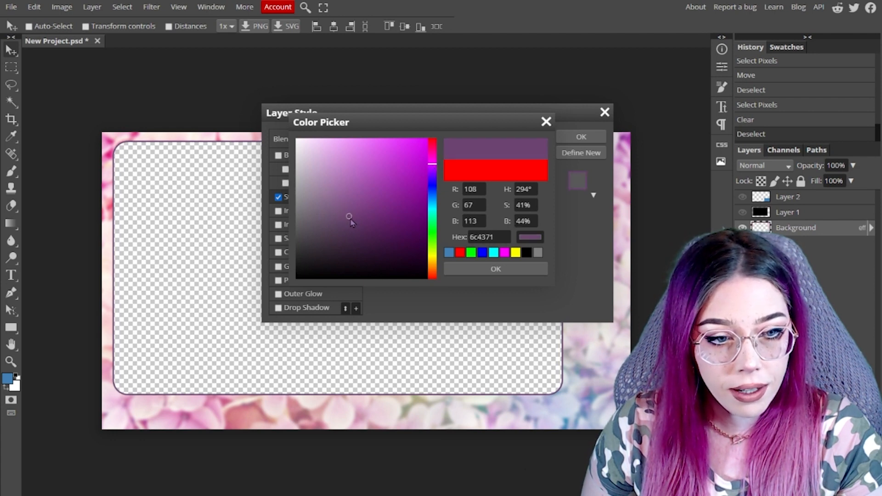
pyautogui.click(496, 272)
# Step: Set the stroke size to 10 px and look through the available blend modes without changing the mode
pyautogui.click(411, 165)
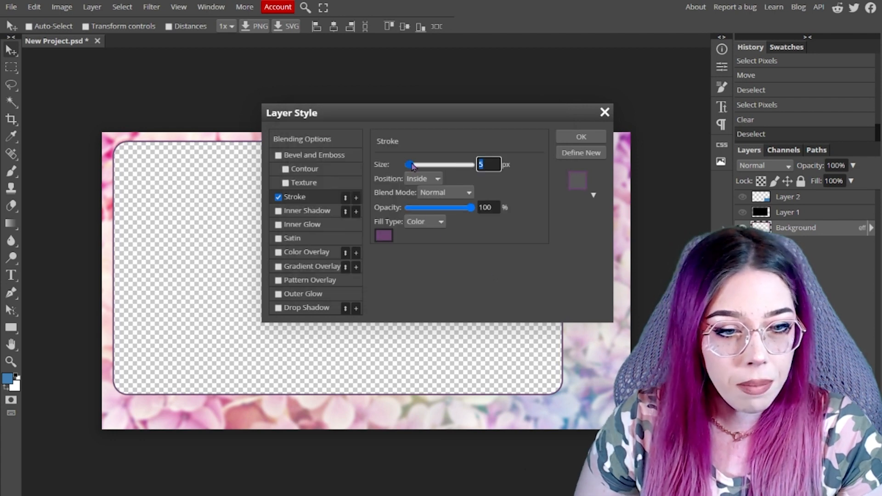
pyautogui.write('10')
pyautogui.press('Tab')
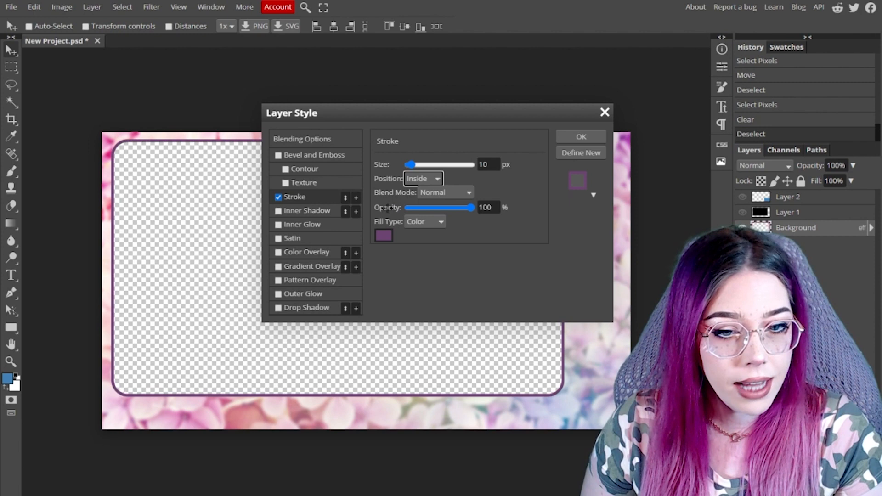
pyautogui.click(435, 196)
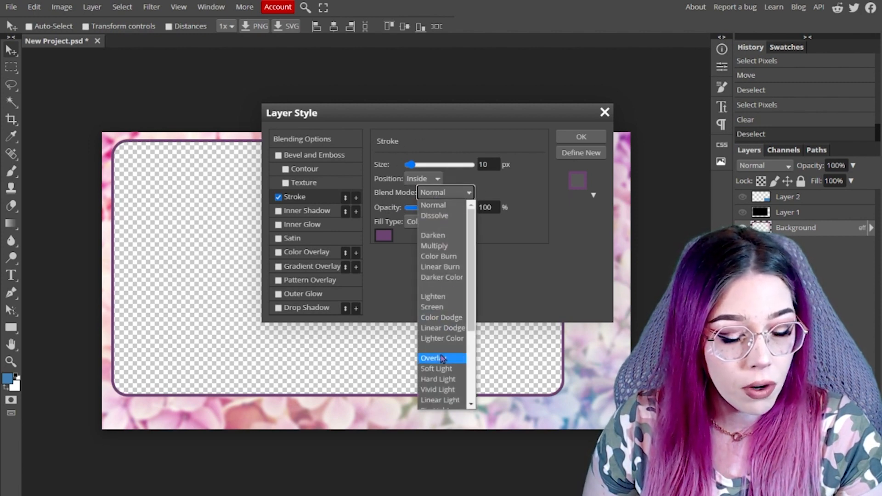
pyautogui.press('Escape')
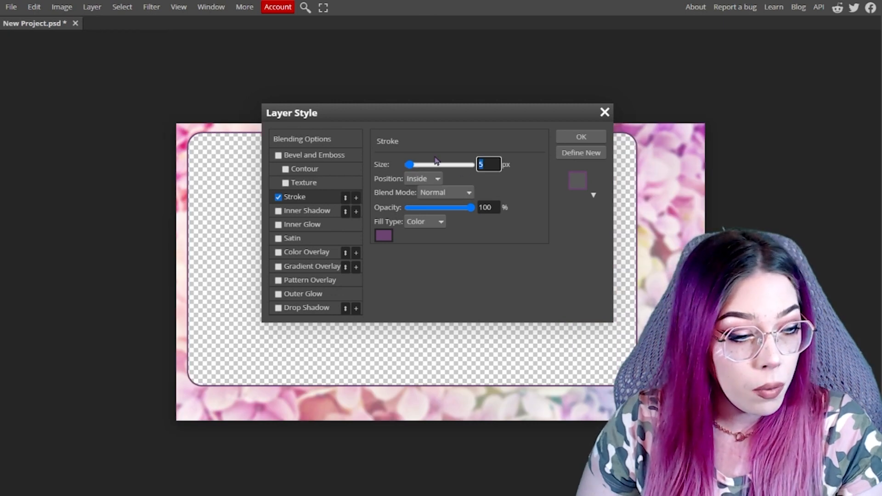
# Step: Set the stroke size to 25 px and switch its fill type to Gradient
pyautogui.write('10')
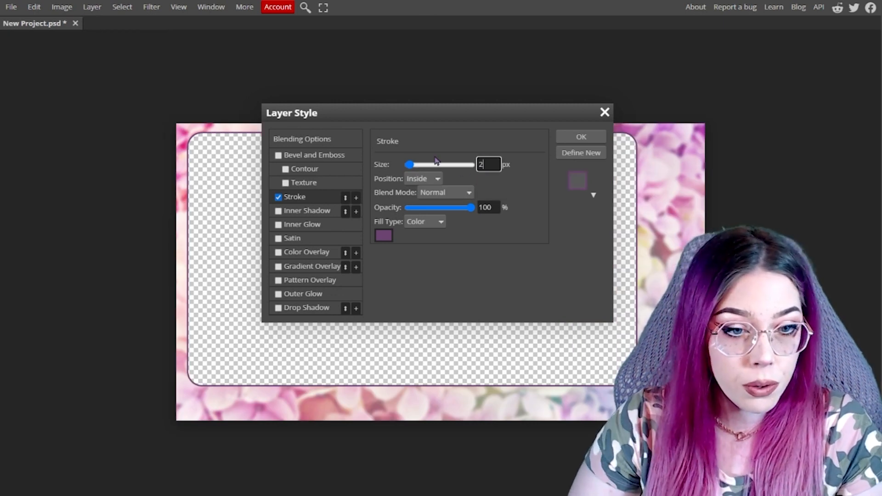
pyautogui.press('Tab')
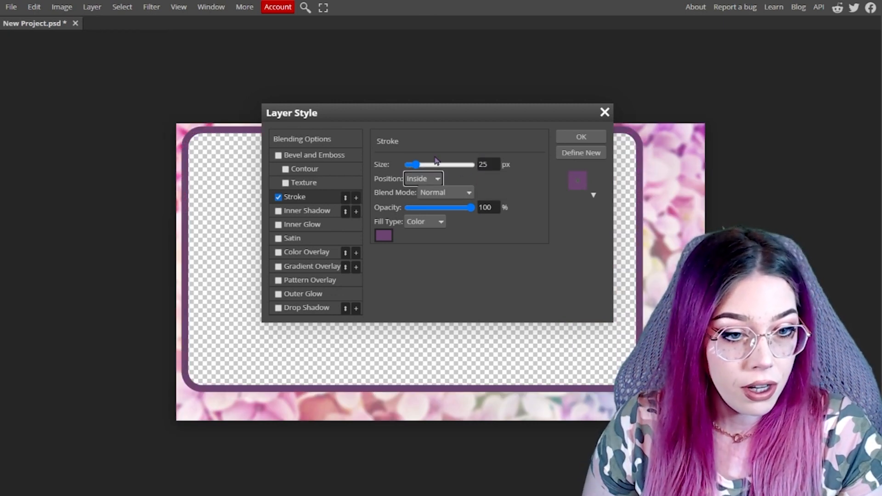
pyautogui.click(418, 224)
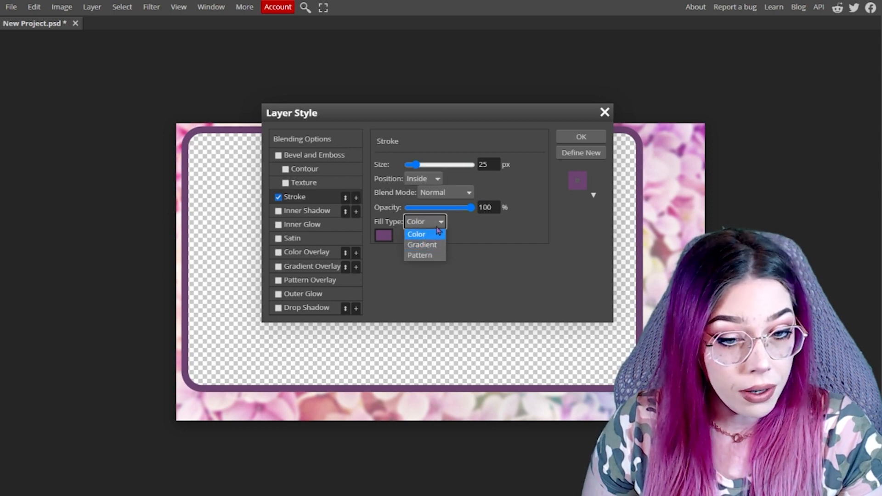
pyautogui.click(431, 245)
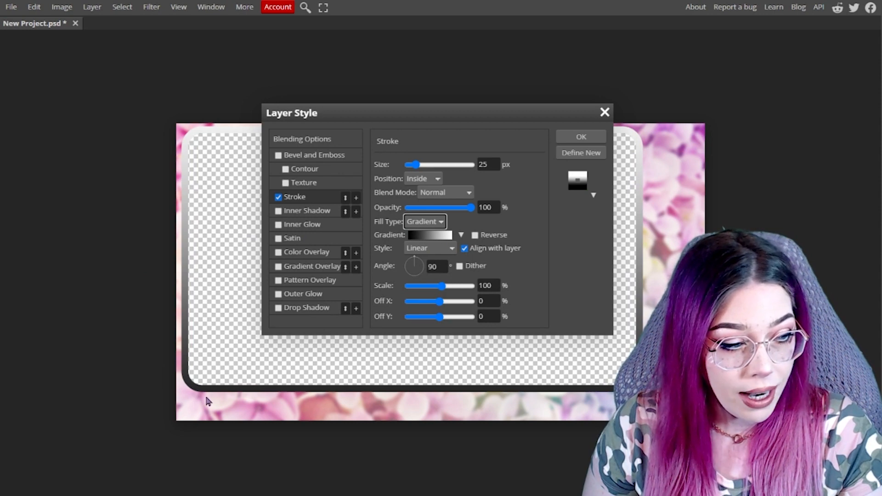
# Step: Open the stroke's gradient for editing and change its black start colour stop to a medium purple
pyautogui.click(429, 237)
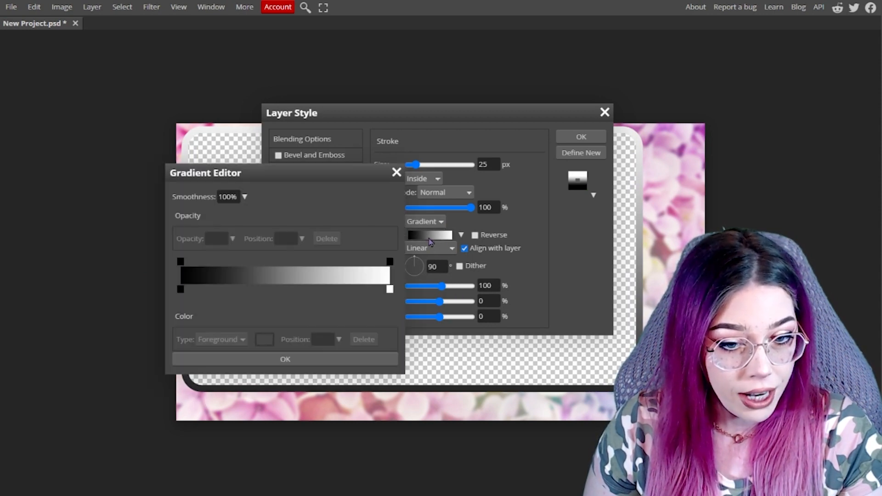
pyautogui.click(180, 291)
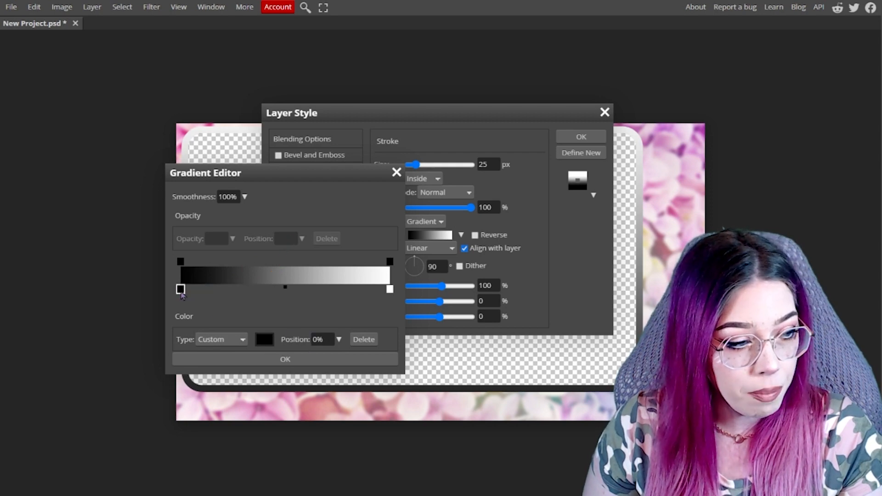
pyautogui.click(260, 342)
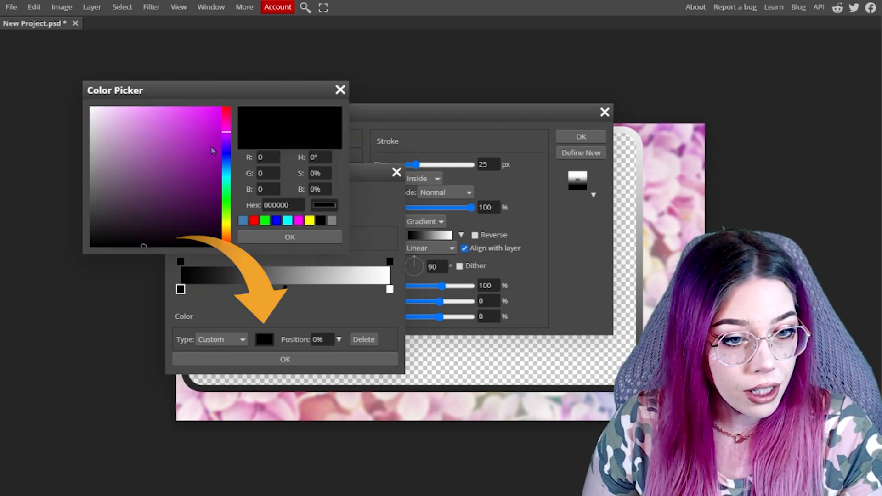
pyautogui.click(187, 122)
pyautogui.click(160, 174)
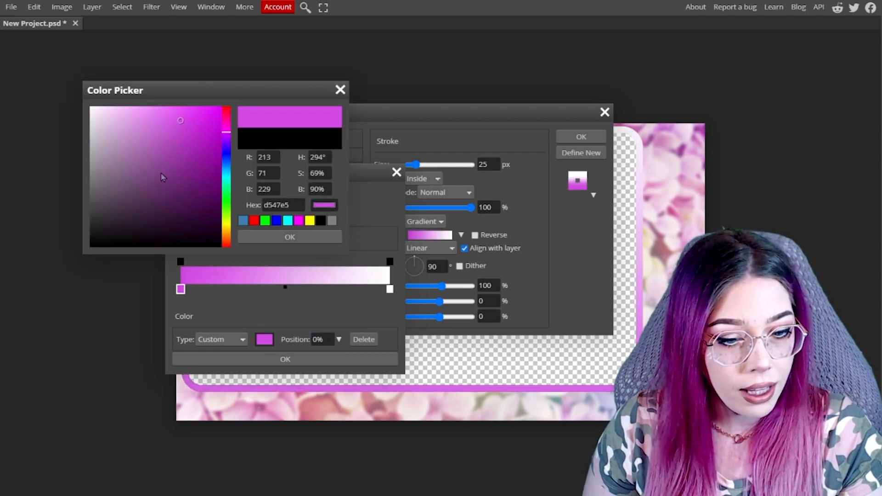
pyautogui.click(281, 238)
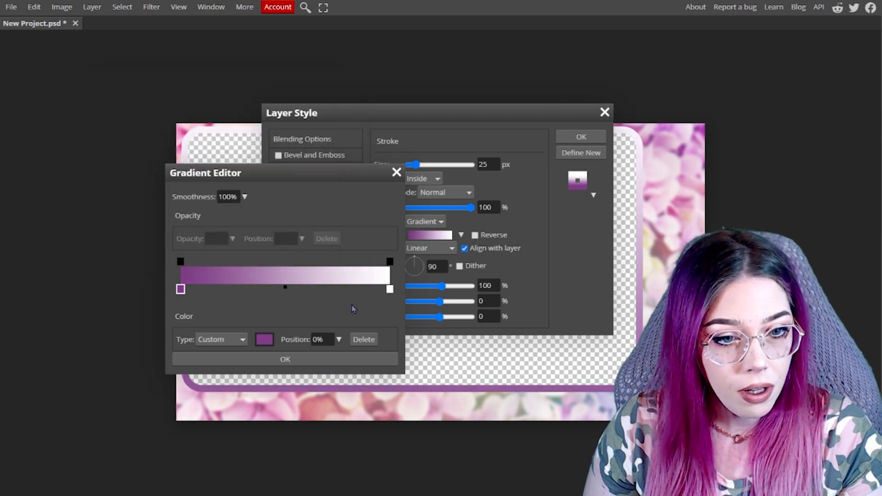
# Step: Change the stroke gradient's white end colour stop to light blue 94b3ed and accept the gradient
pyautogui.click(390, 289)
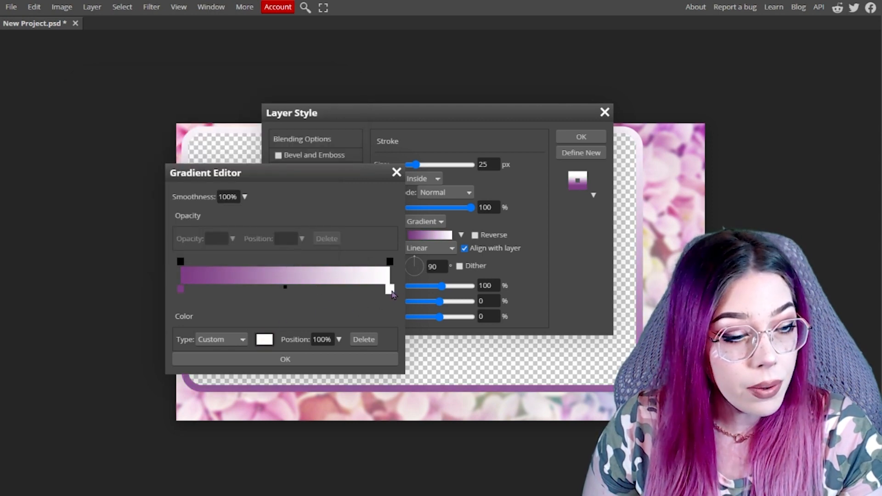
pyautogui.click(391, 289)
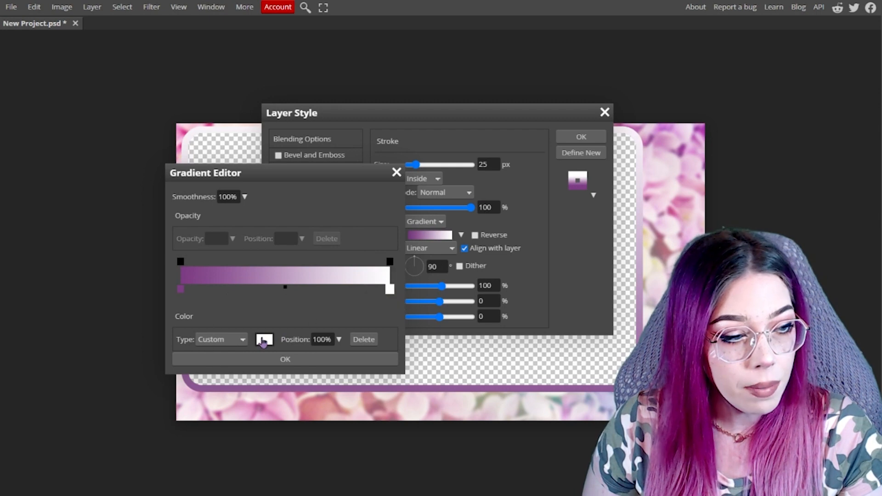
pyautogui.click(264, 339)
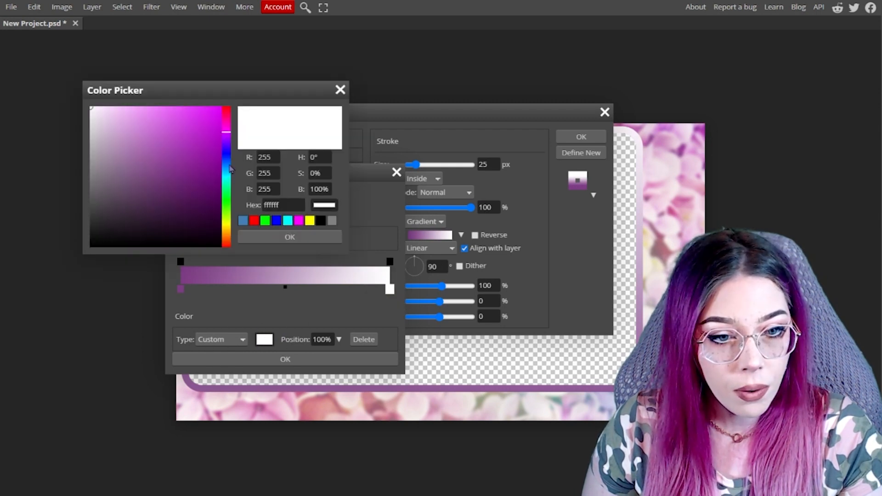
pyautogui.click(227, 161)
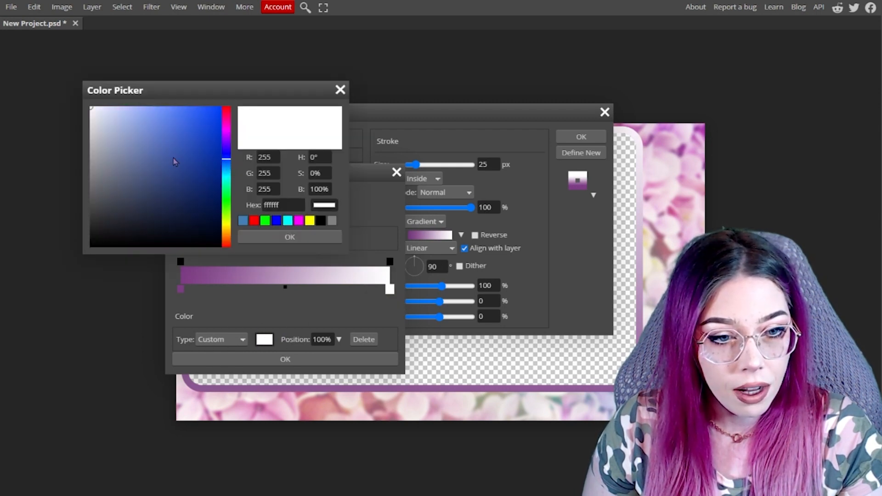
pyautogui.click(145, 150)
pyautogui.click(140, 116)
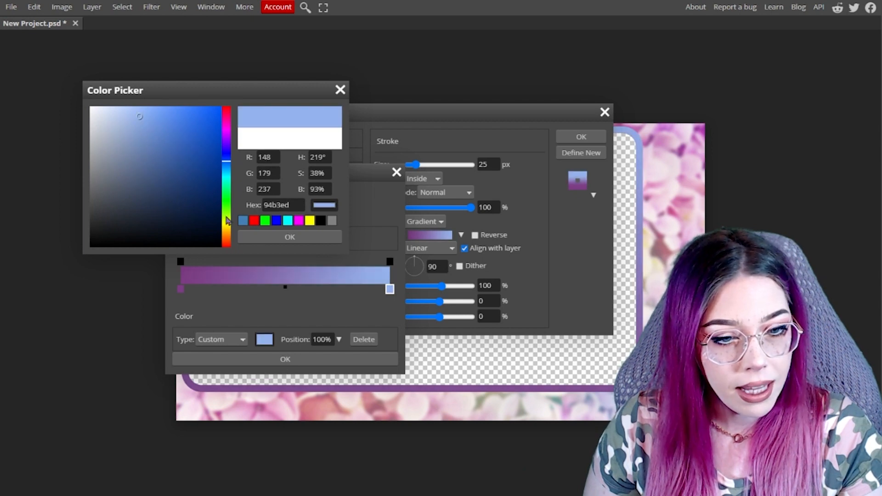
pyautogui.click(289, 237)
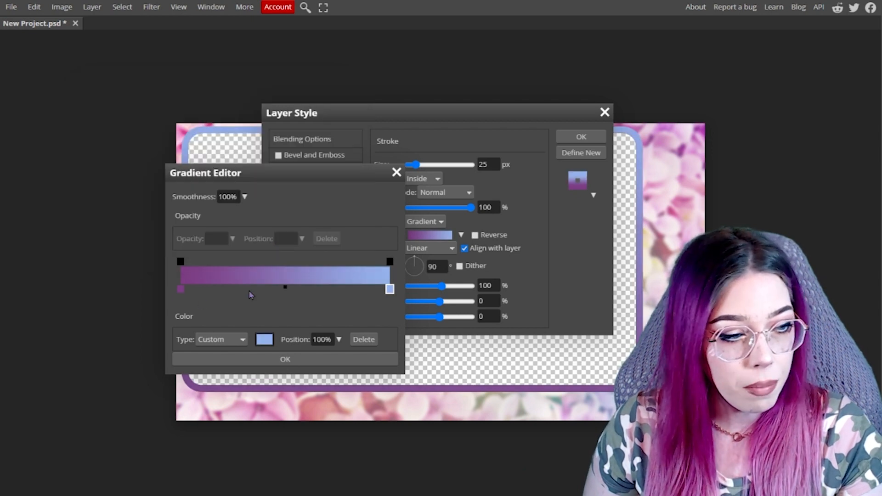
pyautogui.click(285, 359)
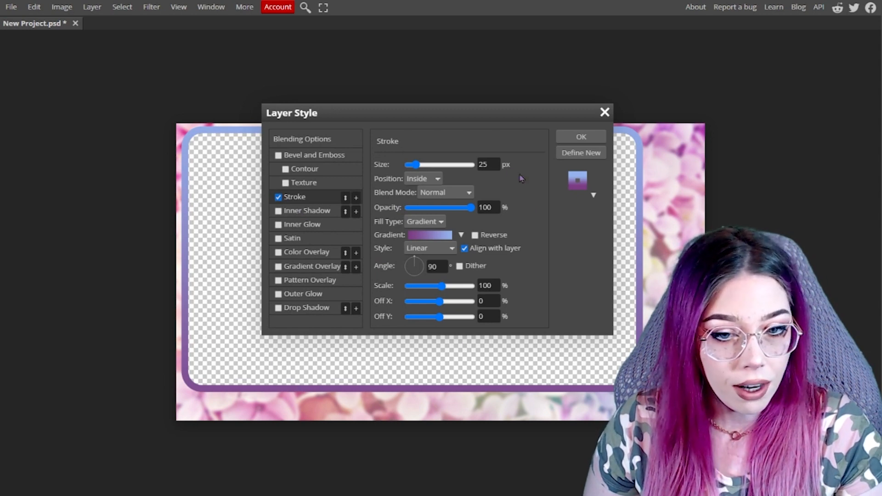
# Step: Reduce the stroke size to 5 px
pyautogui.click(414, 164)
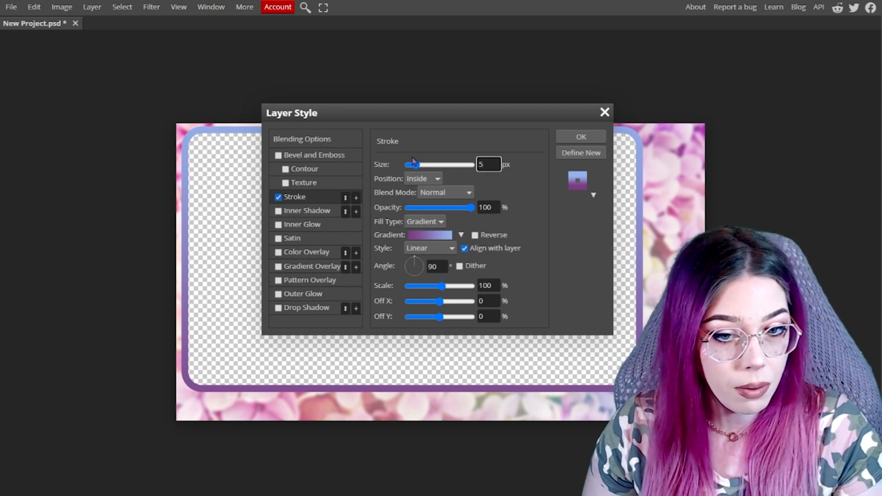
pyautogui.write('5')
pyautogui.press('Tab')
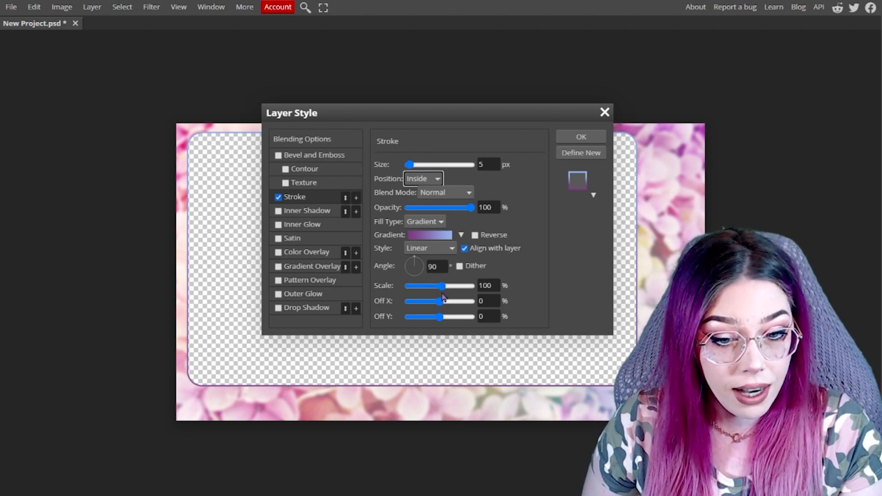
# Step: Set the stroke gradient's scale to 68 %, then try a horizontal offset of 67 % and a lower vertical offset
pyautogui.moveTo(443, 287)
pyautogui.mouseDown()
pyautogui.moveTo(454, 288)
pyautogui.moveTo(437, 287)
pyautogui.mouseUp()
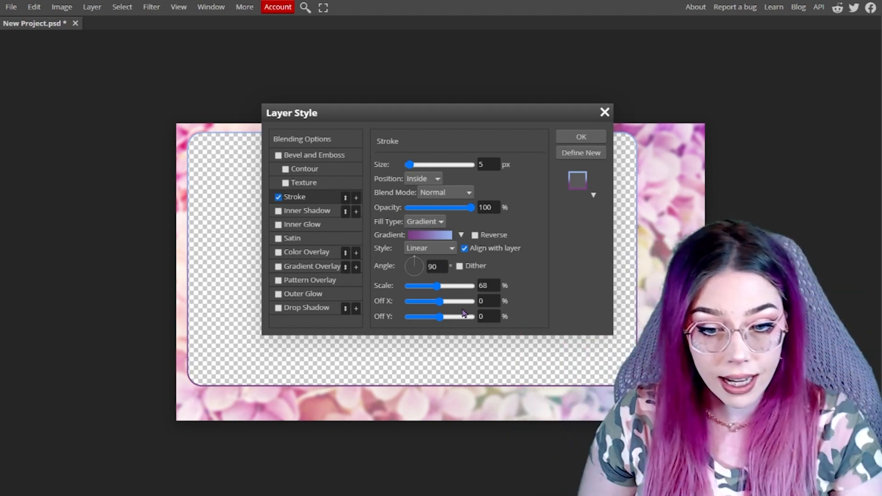
pyautogui.click(460, 302)
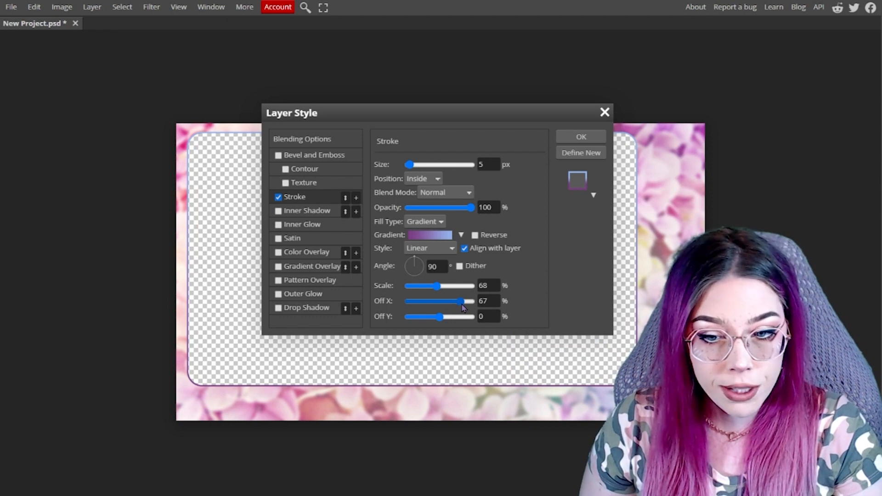
pyautogui.moveTo(439, 317); pyautogui.dragTo(430, 316)
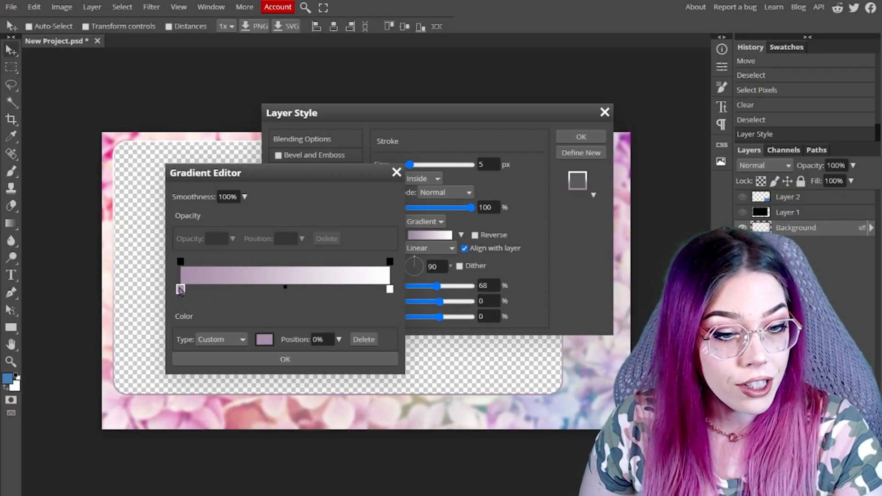
# Step: Accept the pale purple-to-white gradient and apply the stroke to the Background layer
pyautogui.click(345, 360)
pyautogui.click(580, 138)
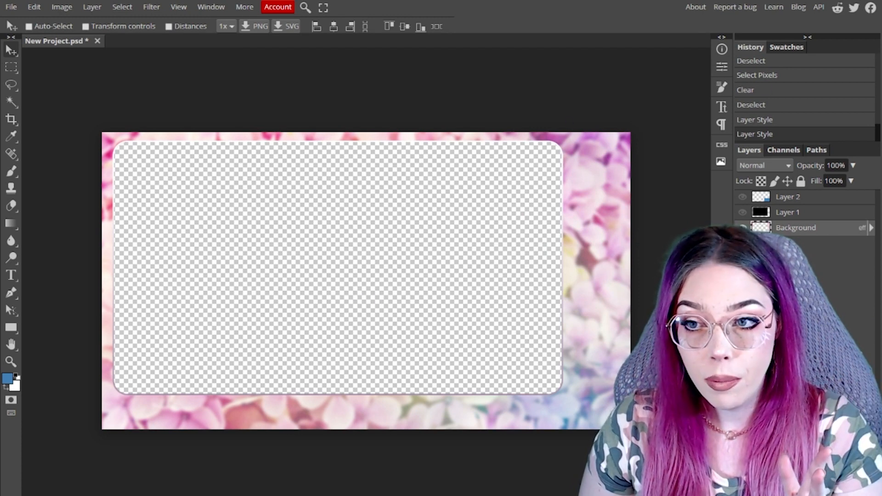
# Step: Paste the game screenshot behind the Background layer to preview the cut-out, then hide the screenshot layer
pyautogui.press('ctrl')
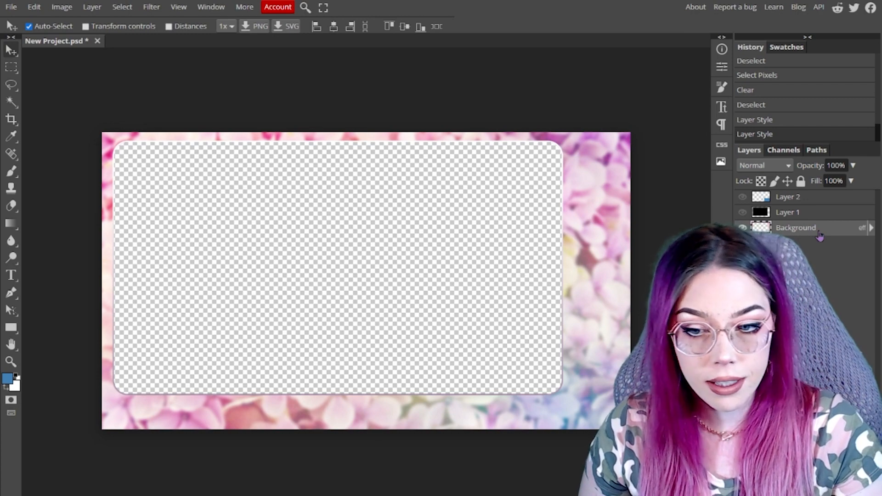
pyautogui.hotkey('ctrl', 'v')
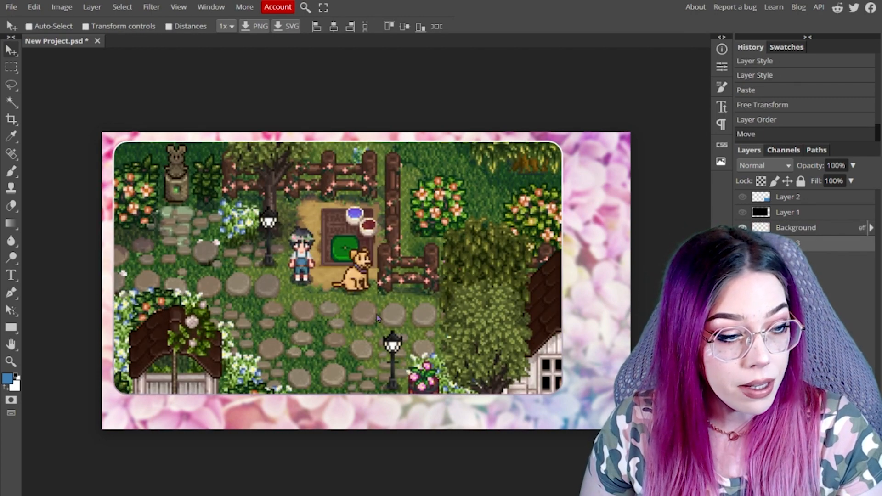
pyautogui.click(742, 243)
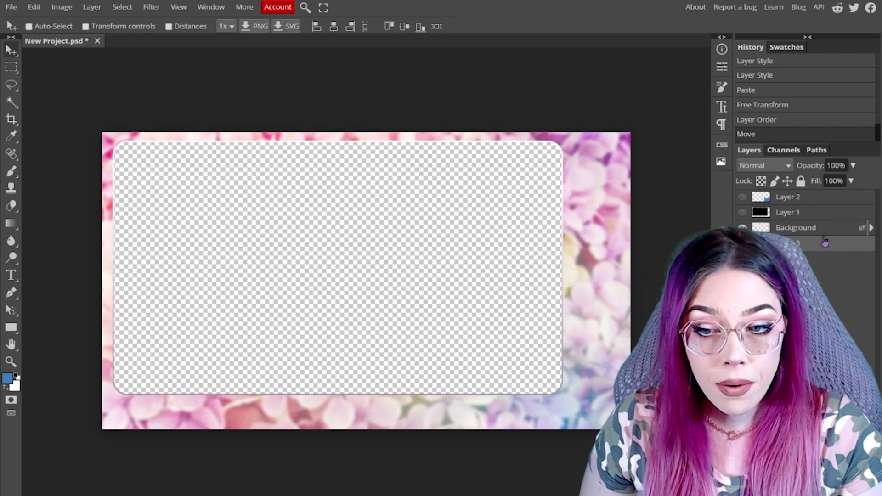
# Step: Show Layer 1 with the large black rounded rectangle and delete that layer
pyautogui.click(821, 229)
pyautogui.click(742, 213)
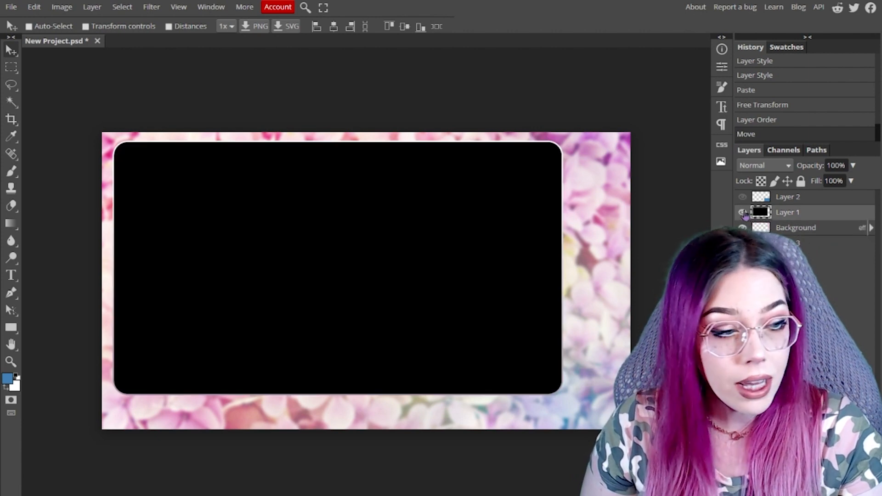
pyautogui.click(798, 214)
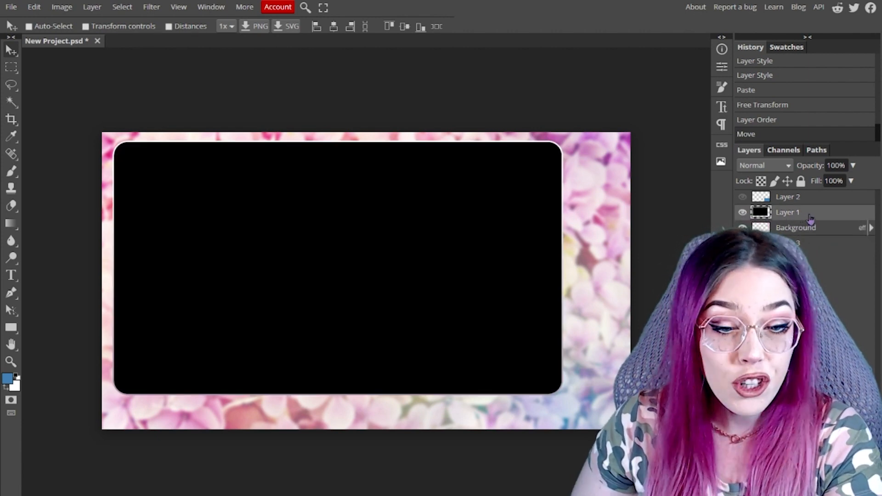
pyautogui.press('Delete')
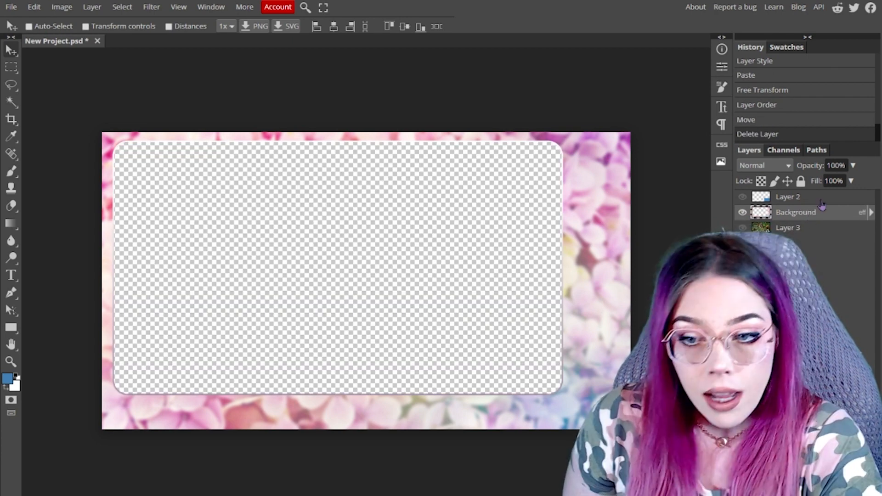
# Step: Make Layer 2 with the small blue rounded rectangle visible
pyautogui.click(781, 197)
pyautogui.click(742, 198)
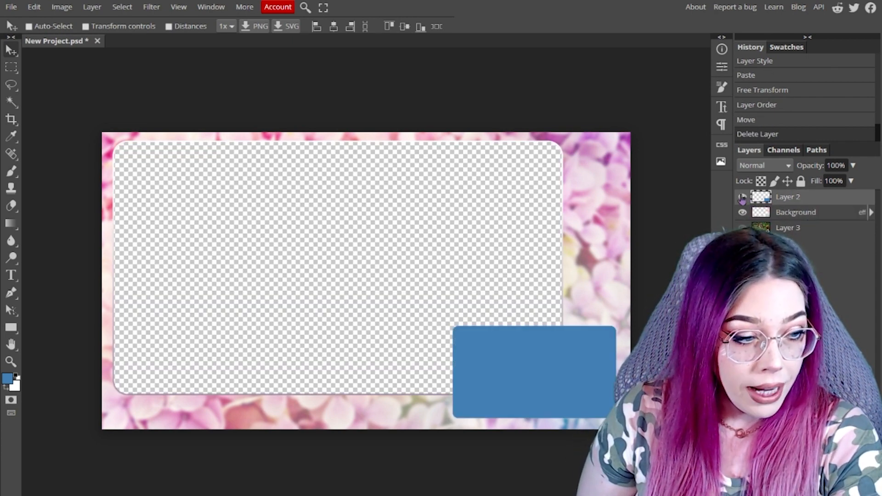
pyautogui.click(742, 198)
pyautogui.click(743, 198)
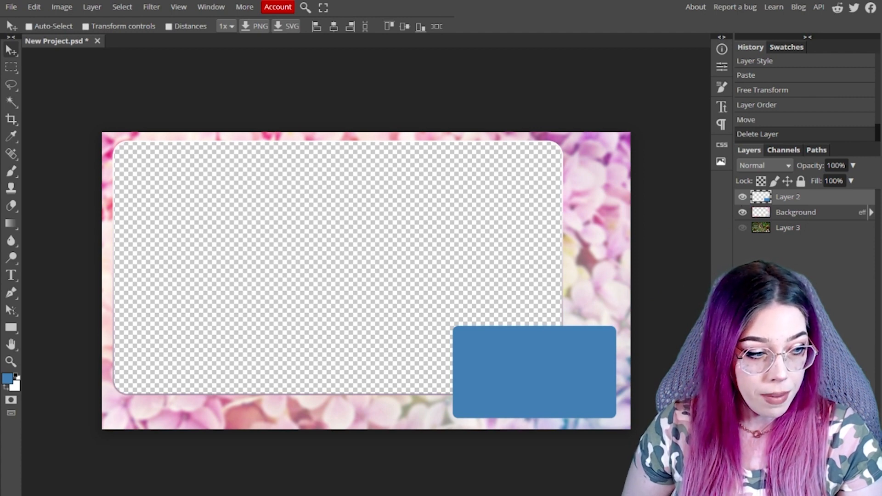
# Step: Cut the shape of Layer 2's blue rectangle out of the Background layer, hide Layer 2 and deselect
pyautogui.keyDown('ctrl'); pyautogui.click(761, 204); pyautogui.keyUp('ctrl')
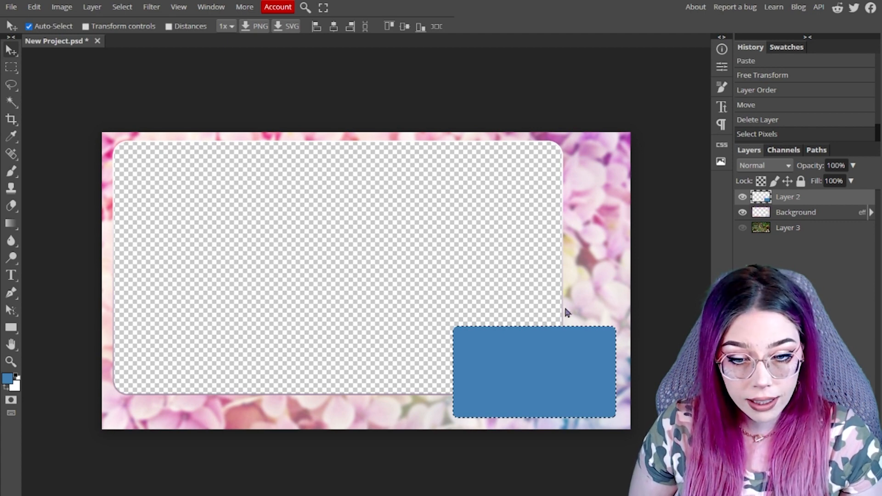
pyautogui.click(820, 216)
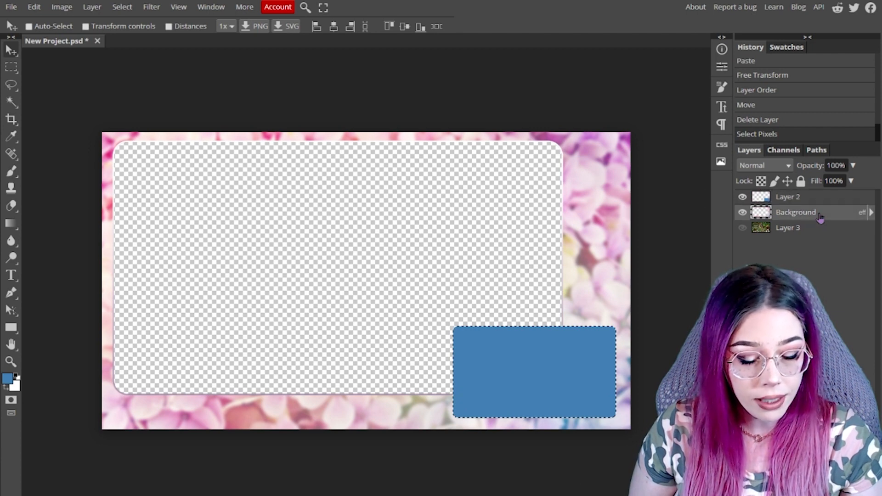
pyautogui.press('Delete')
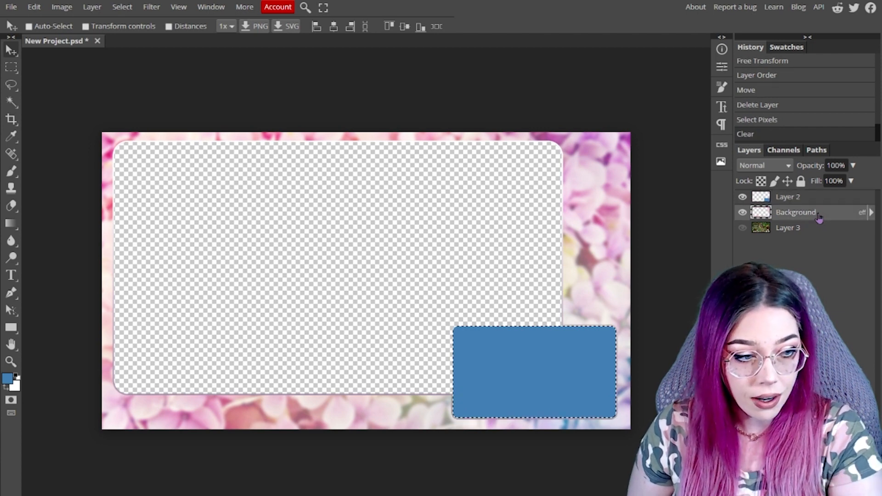
pyautogui.click(742, 197)
pyautogui.click(29, 26)
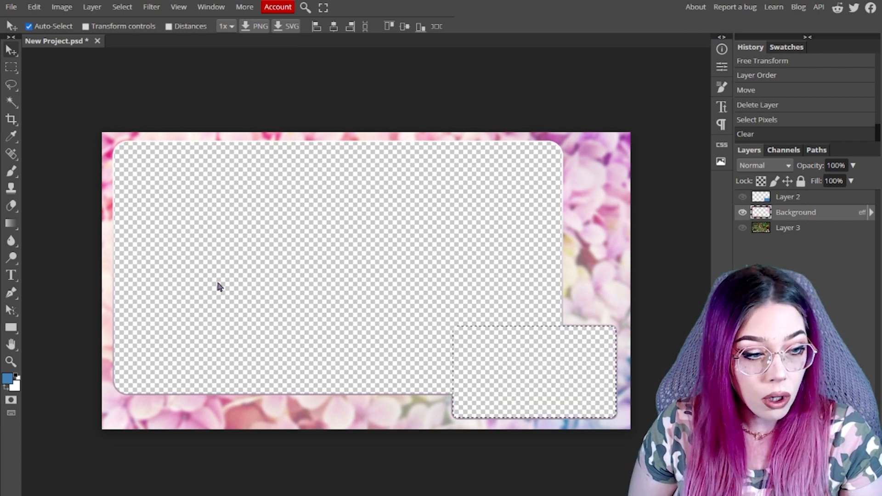
pyautogui.hotkey('ctrl', 'd')
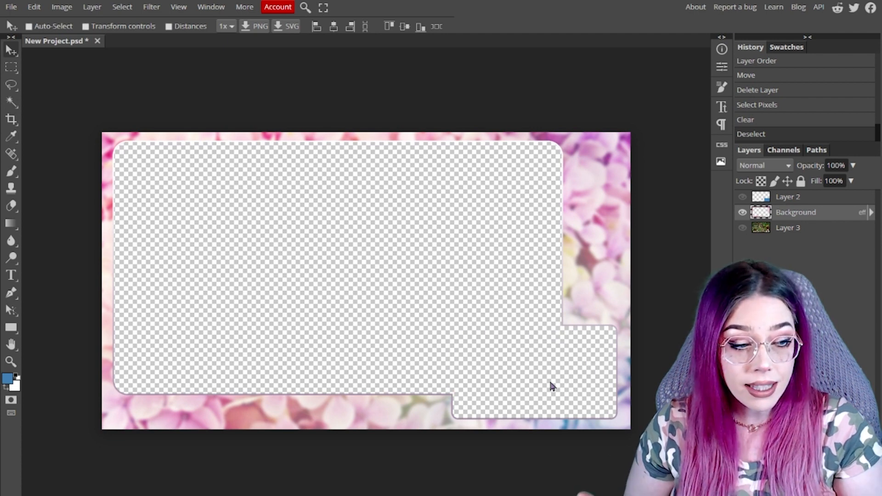
# Step: Undo the small cut-out in the Background layer together with its selection and deselection
pyautogui.hotkey('ctrl', 'z')
pyautogui.hotkey('ctrl', 'z')
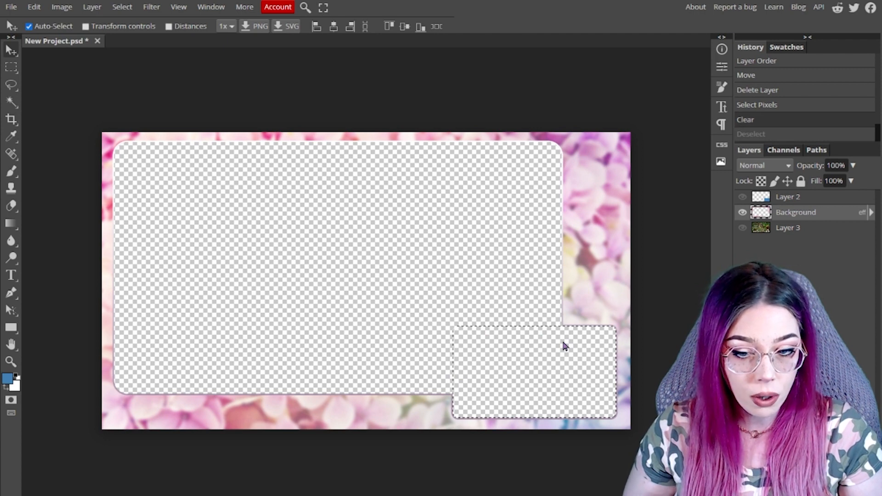
pyautogui.hotkey('ctrl', 'z')
pyautogui.hotkey('ctrl', 'z')
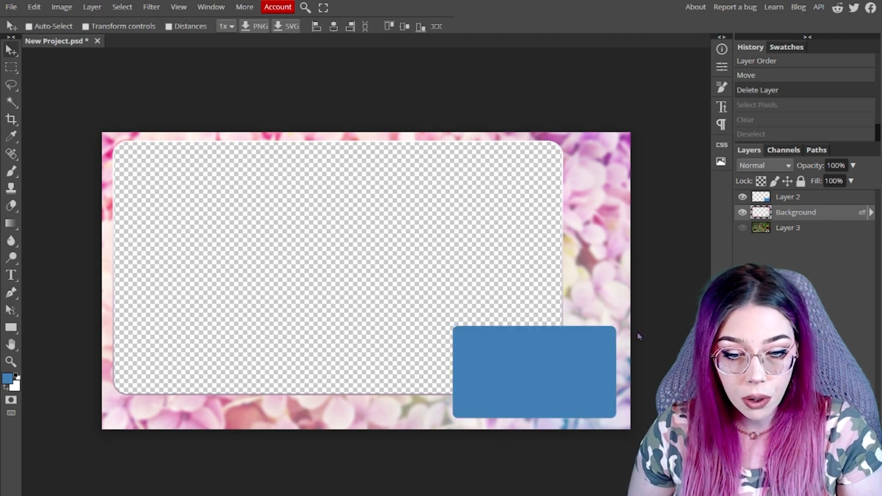
# Step: Hide Layer 2, try rasterizing the Background layer's layer style and undo the rasterizing
pyautogui.click(742, 197)
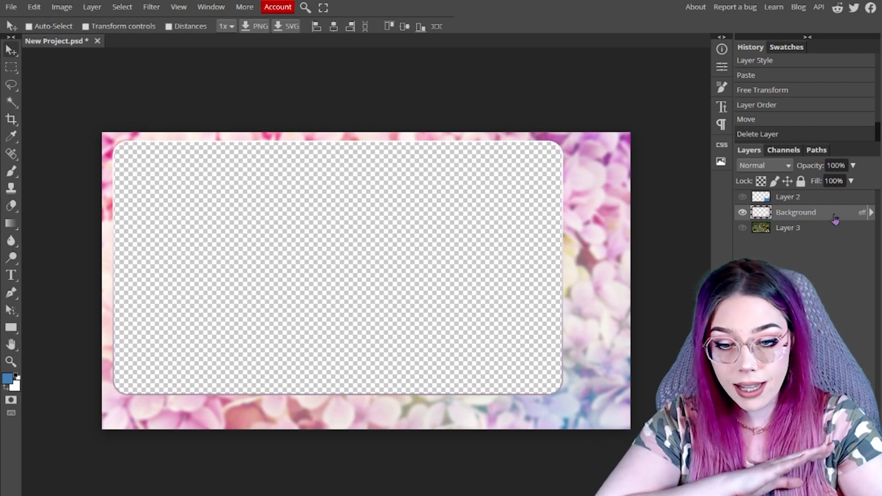
pyautogui.rightClick(813, 221)
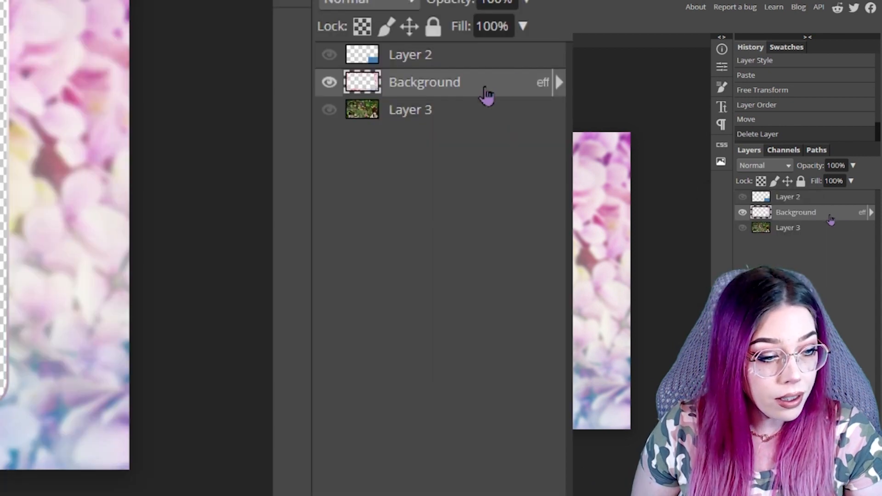
pyautogui.rightClick(830, 219)
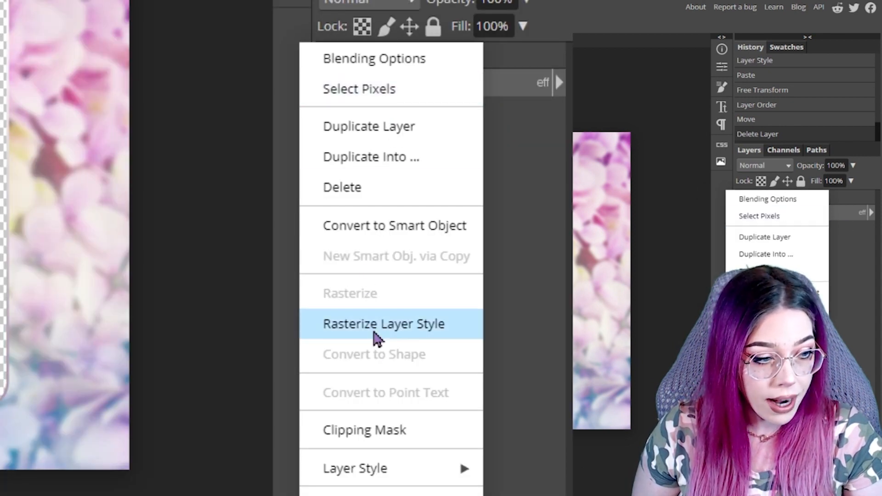
pyautogui.click(377, 339)
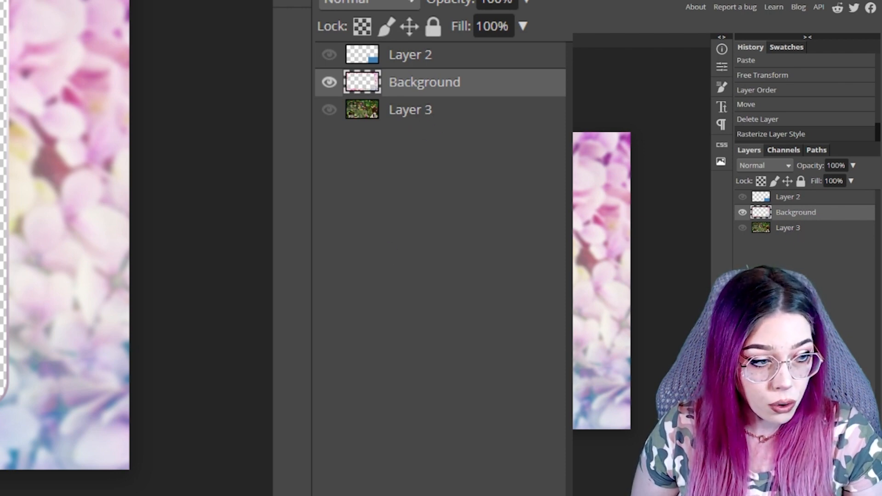
pyautogui.hotkey('ctrl', 'z')
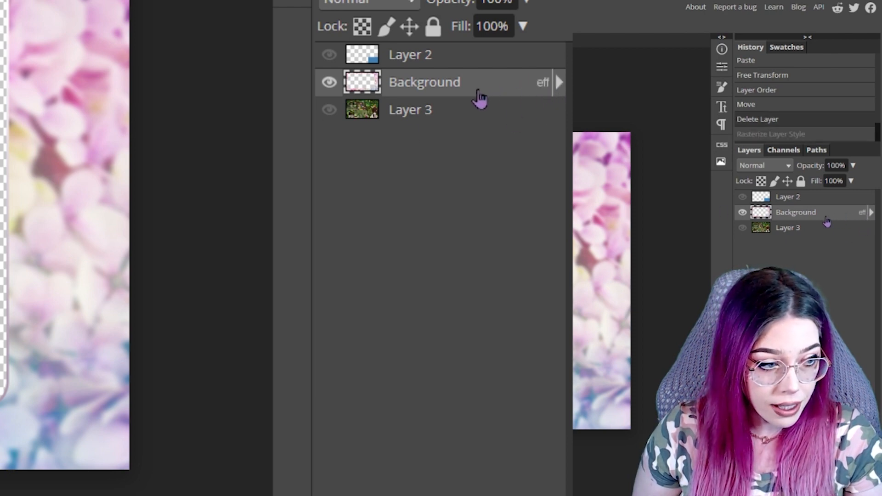
# Step: Rasterize the layer style of the Background layer
pyautogui.rightClick(478, 94)
pyautogui.click(368, 325)
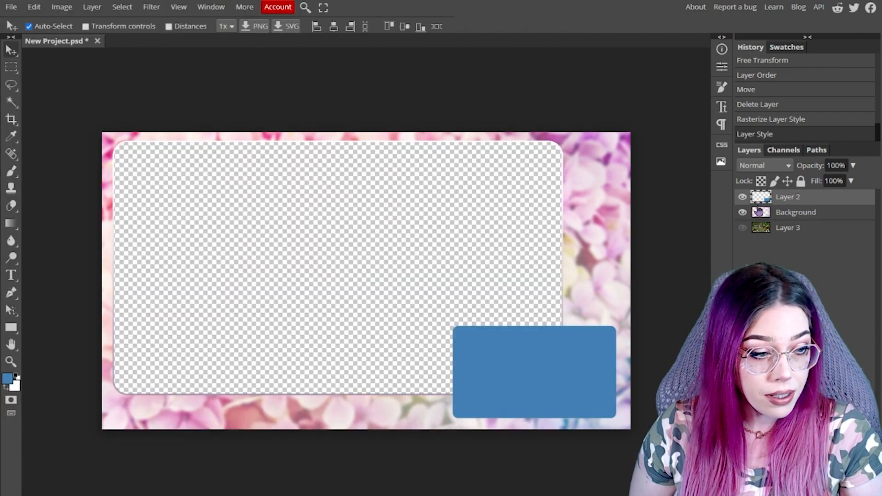
# Step: Clear the area of Layer 2's blue rectangle from the Background layer, hide Layer 2 and drop the selection
pyautogui.keyDown('ctrl'); pyautogui.click(759, 211); pyautogui.keyUp('ctrl')
pyautogui.hotkey('ctrl', 'd')
pyautogui.keyDown('ctrl'); pyautogui.click(760, 197); pyautogui.keyUp('ctrl')
pyautogui.click(796, 215)
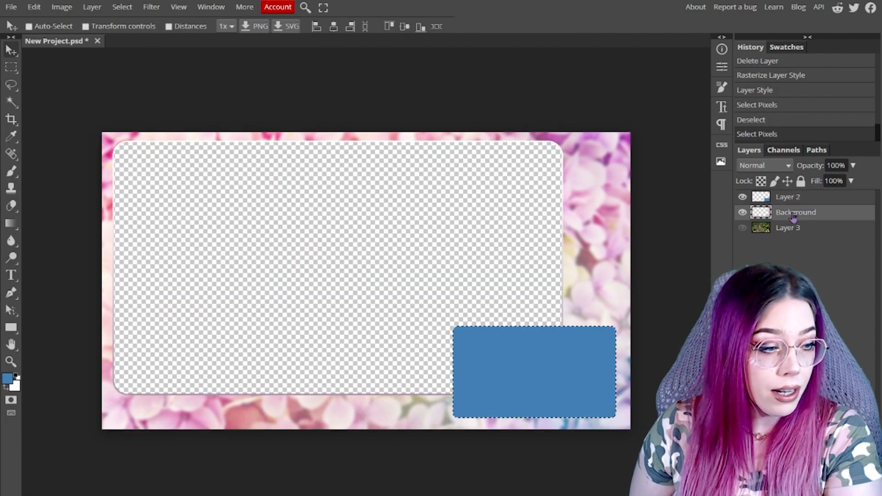
pyautogui.press('Delete')
pyautogui.click(742, 197)
pyautogui.hotkey('ctrl', 'd')
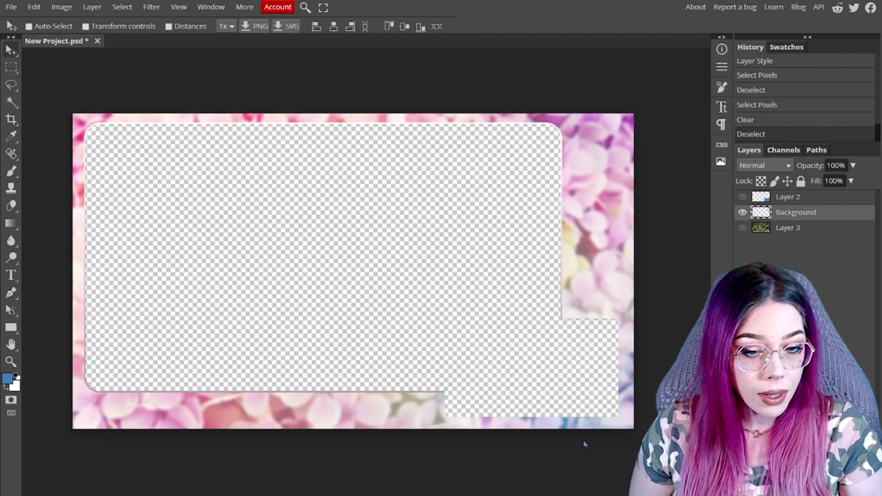
# Step: Add a 5 px inside stroke with the linear purple-to-white gradient to Layer 2 and duplicate the layer
pyautogui.scroll(5, 579, 427)
pyautogui.scroll(-3, 283, 262)
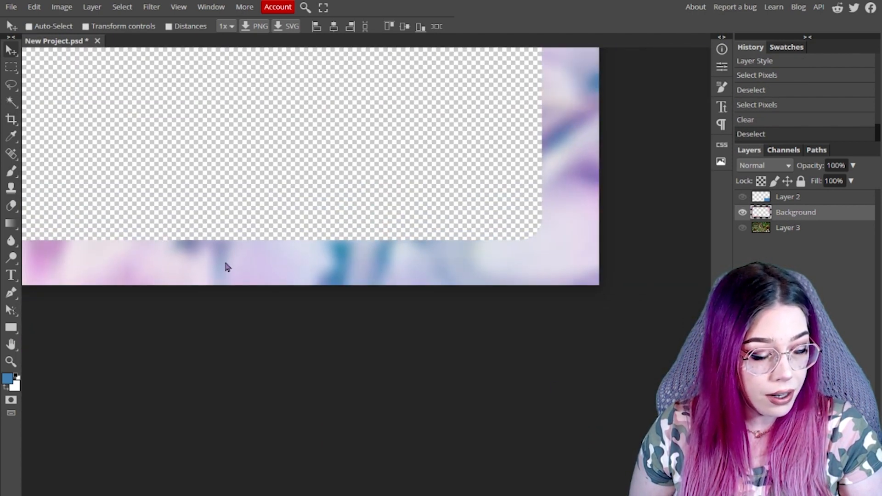
pyautogui.scroll(7, 214, 256)
pyautogui.scroll(-1, 213, 257)
pyautogui.scroll(-2, 214, 260)
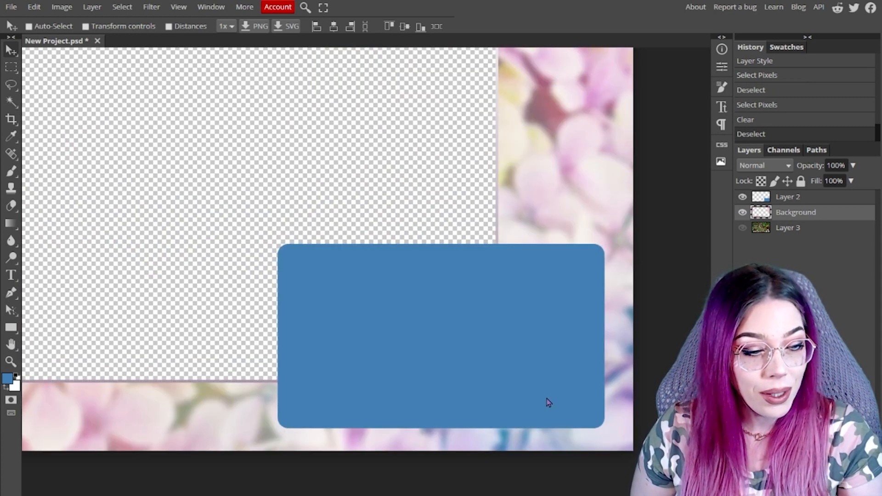
pyautogui.click(797, 198)
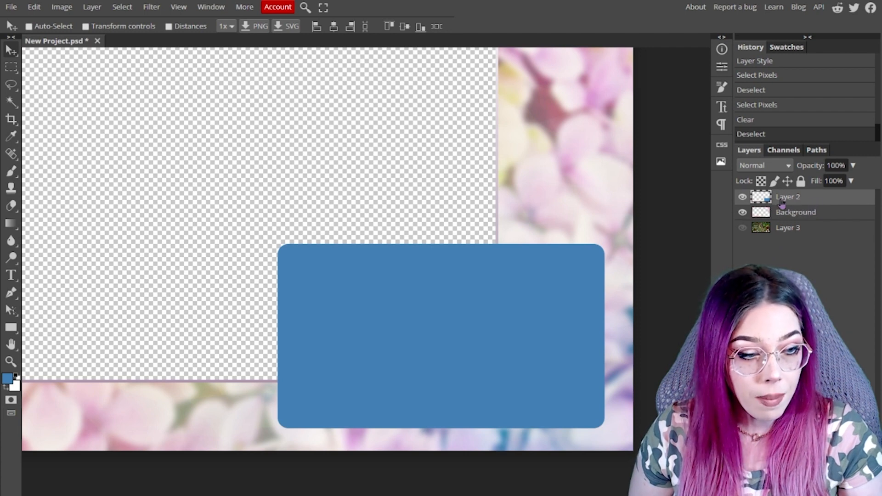
pyautogui.doubleClick(820, 204)
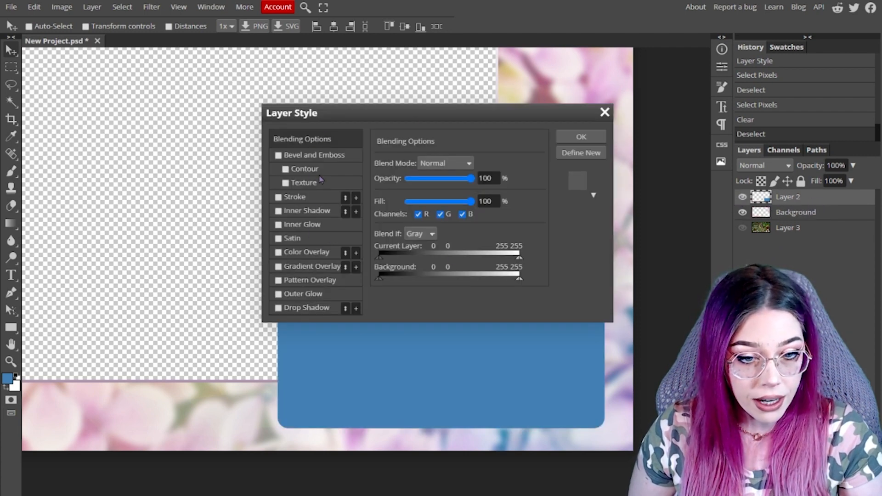
pyautogui.click(278, 198)
pyautogui.click(303, 200)
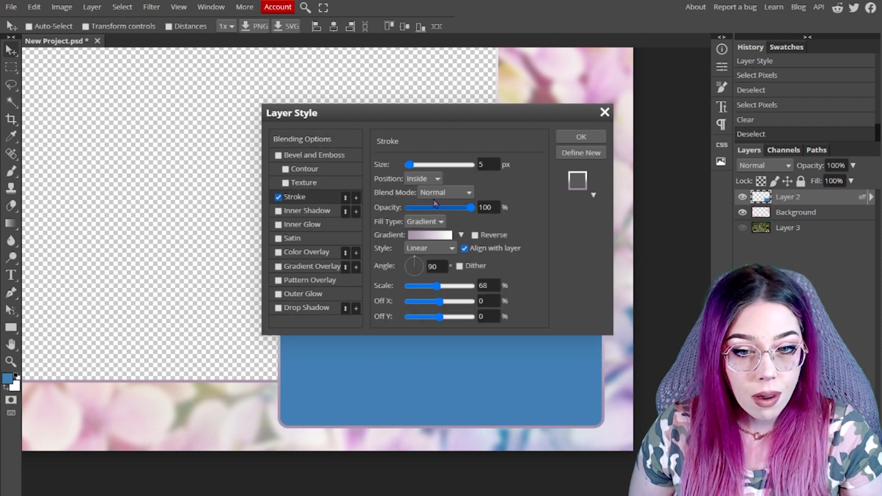
pyautogui.moveTo(422, 117); pyautogui.dragTo(498, 79)
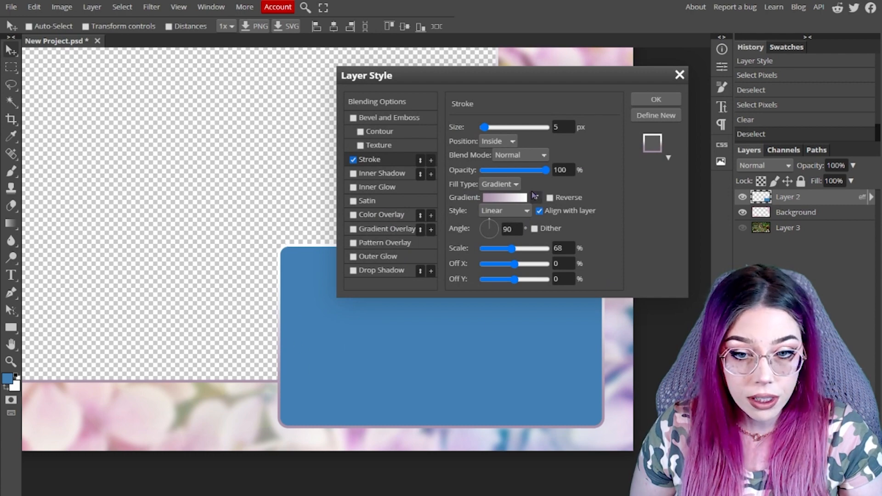
pyautogui.click(656, 99)
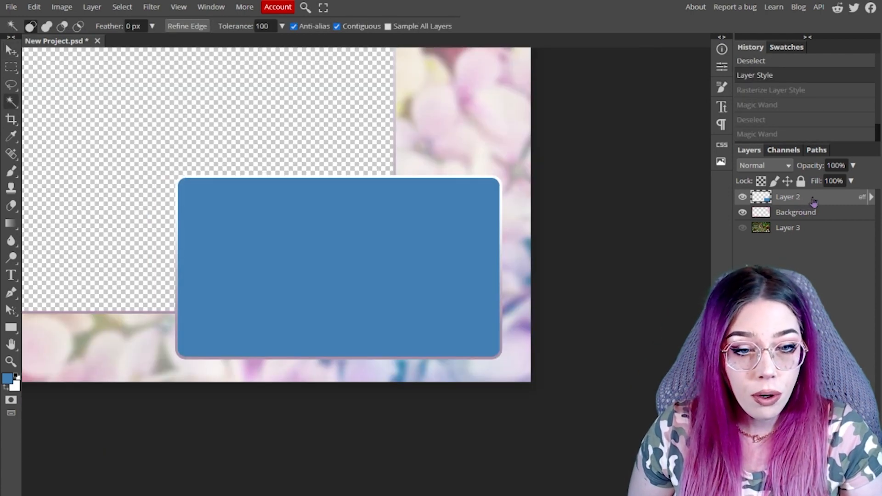
pyautogui.rightClick(814, 201)
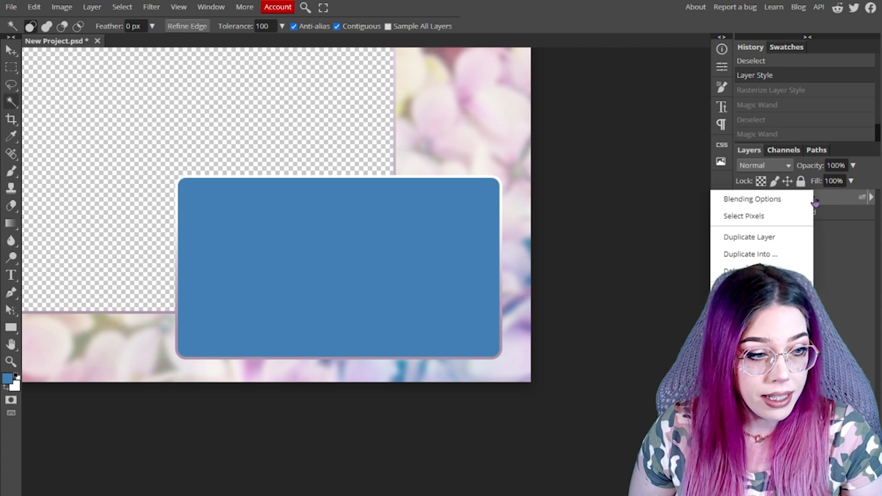
pyautogui.click(766, 238)
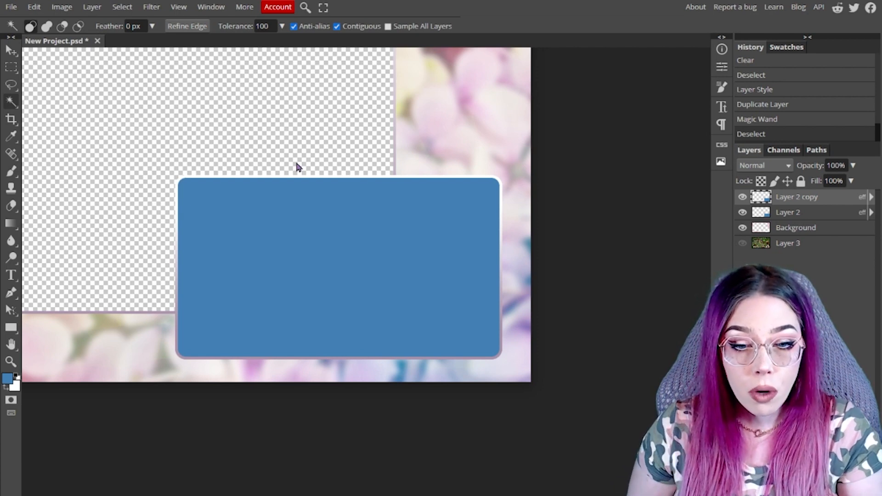
# Step: Turn off the stroke on the original Layer 2 and rasterize its layer style
pyautogui.click(823, 219)
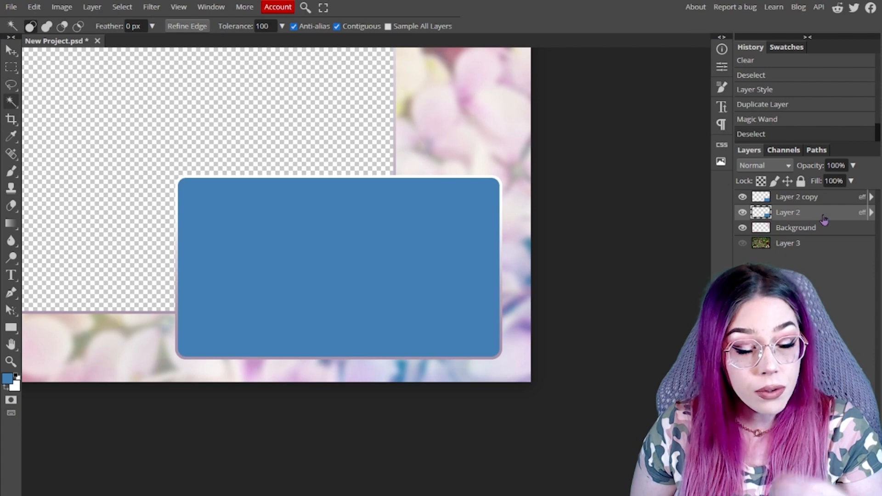
pyautogui.doubleClick(823, 220)
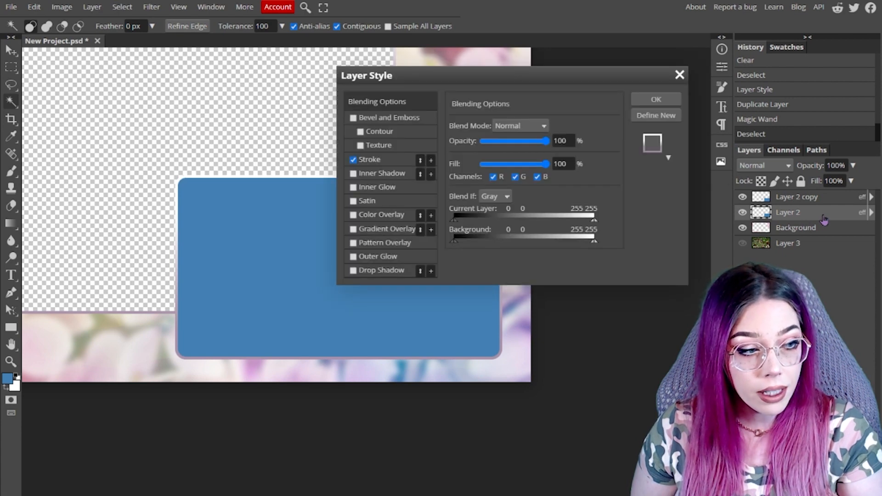
pyautogui.click(353, 160)
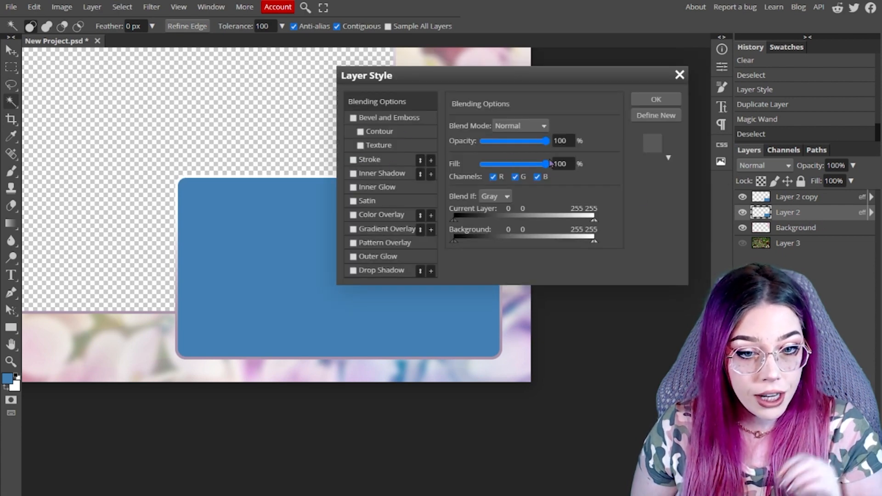
pyautogui.click(656, 101)
pyautogui.rightClick(834, 220)
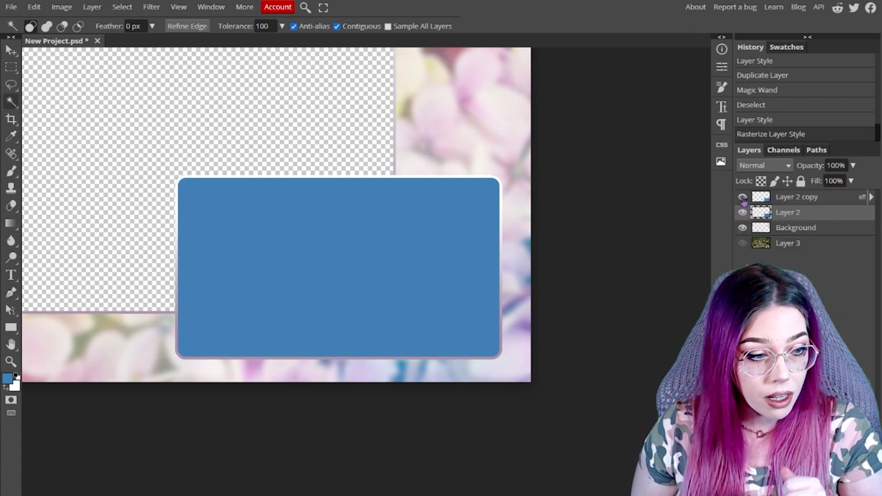
# Step: Compare the stroked Layer 2 copy with the plain Layer 2 by toggling the copy's visibility
pyautogui.click(742, 198)
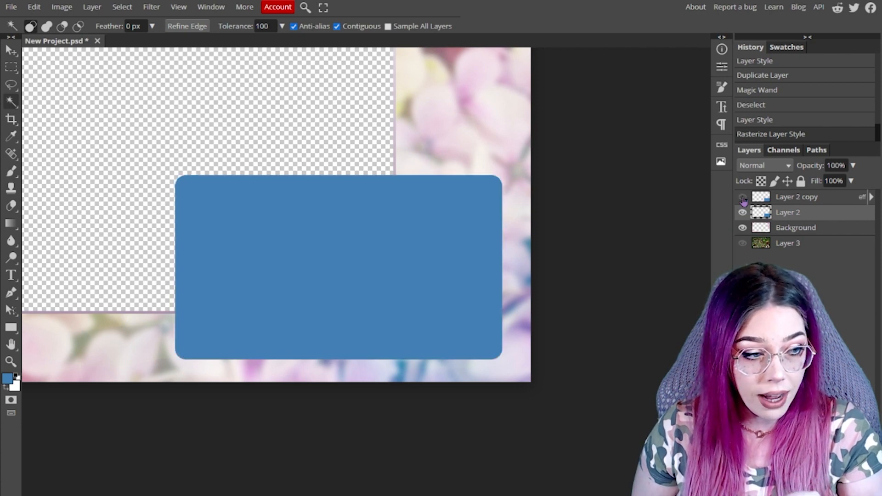
pyautogui.click(744, 202)
pyautogui.click(744, 199)
pyautogui.click(743, 198)
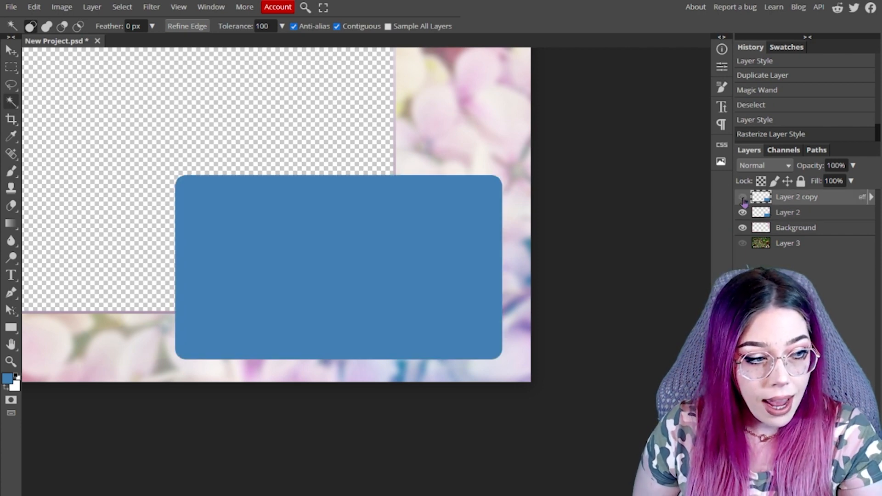
pyautogui.click(743, 199)
pyautogui.click(744, 199)
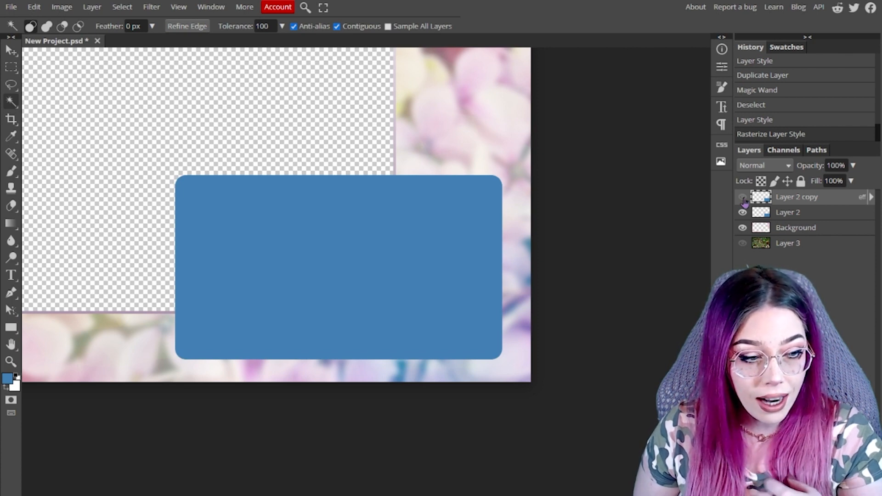
pyautogui.click(744, 202)
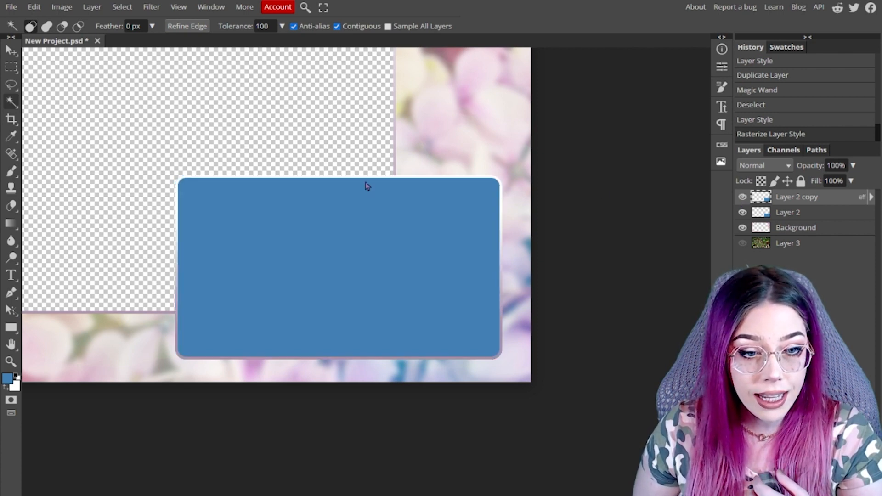
# Step: Set the stroke position of Layer 2 copy to Outside
pyautogui.doubleClick(831, 204)
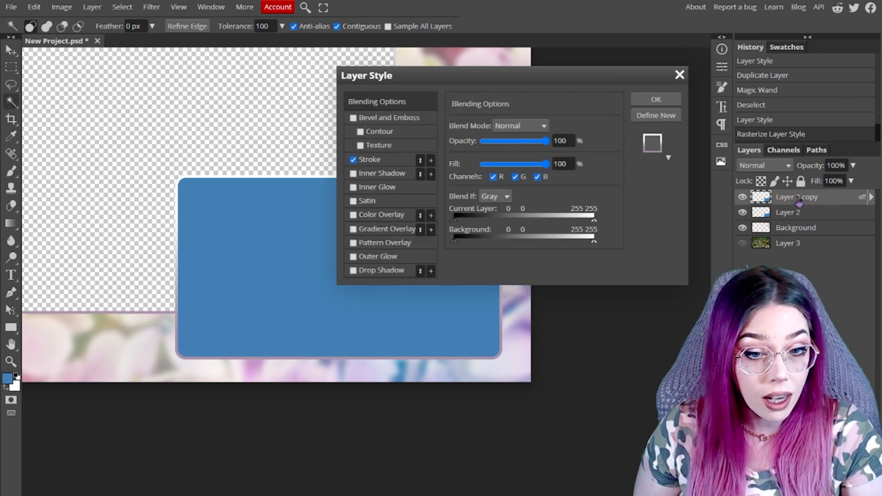
pyautogui.click(393, 161)
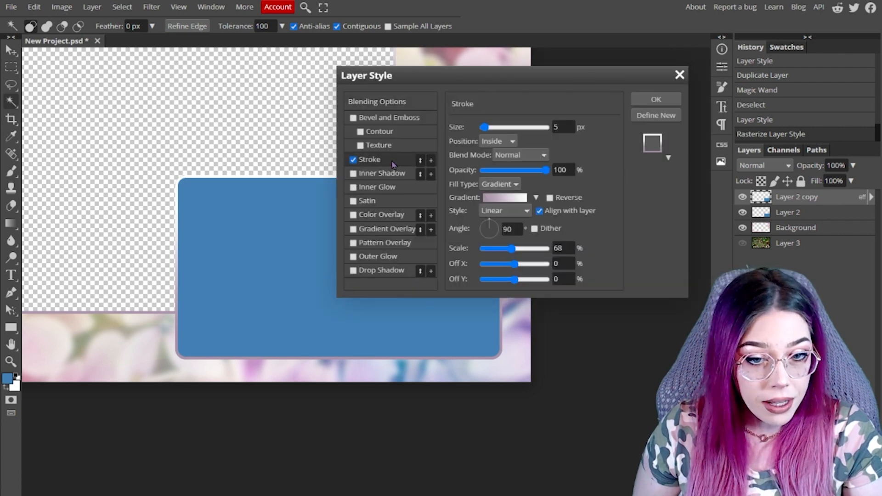
pyautogui.click(497, 143)
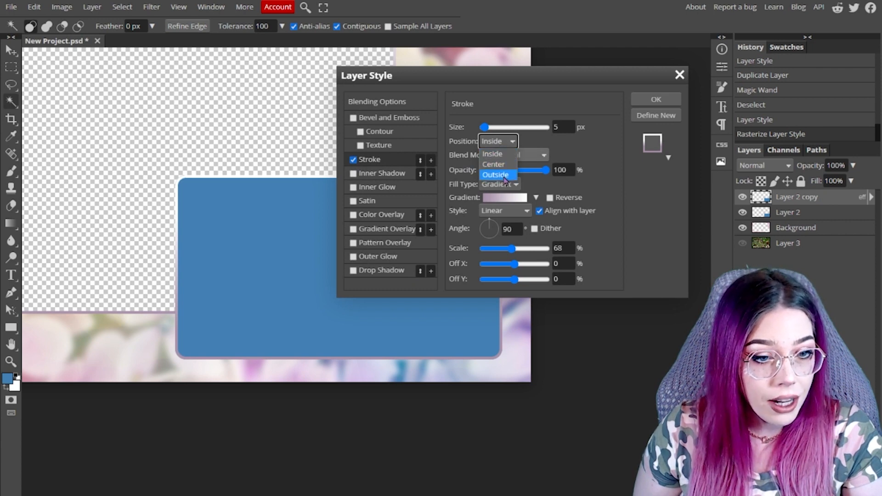
pyautogui.click(504, 177)
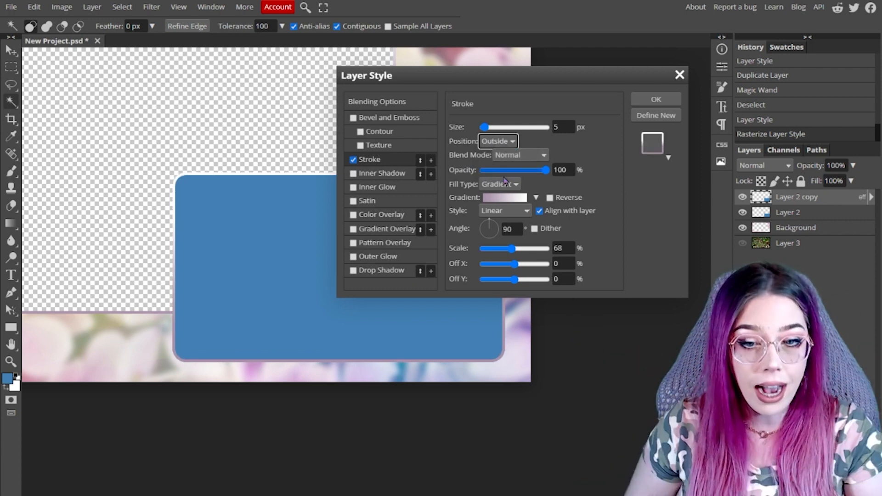
pyautogui.click(656, 99)
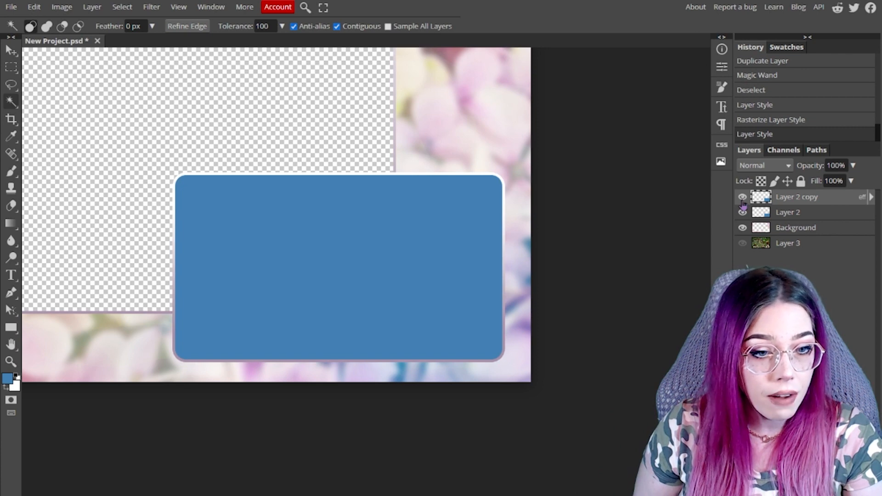
# Step: Check how the outside stroke surrounds the blue rectangle by toggling the visibility of Layer 2 and Layer 2 copy
pyautogui.click(741, 212)
pyautogui.click(742, 212)
pyautogui.click(742, 200)
pyautogui.click(743, 201)
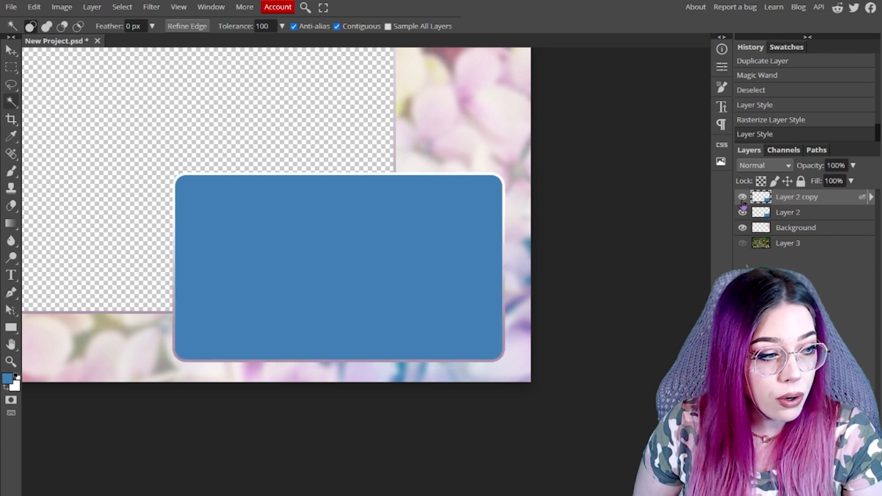
pyautogui.click(743, 201)
pyautogui.click(742, 200)
pyautogui.click(742, 200)
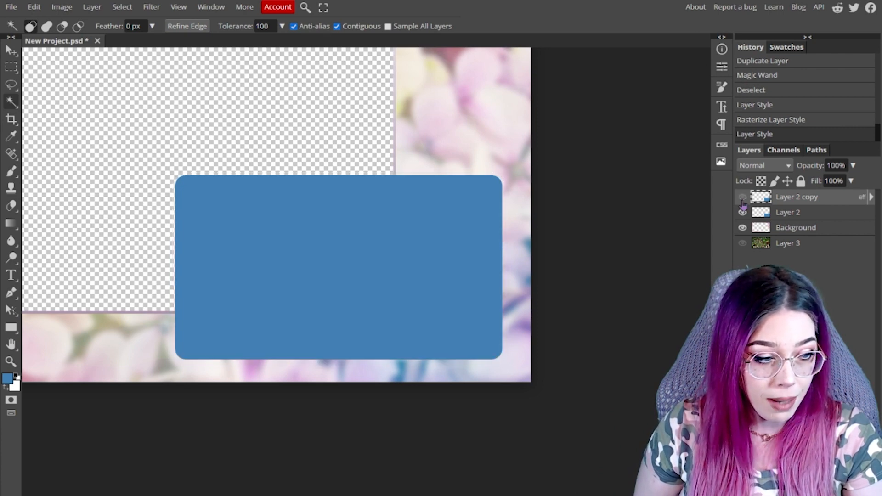
pyautogui.click(742, 201)
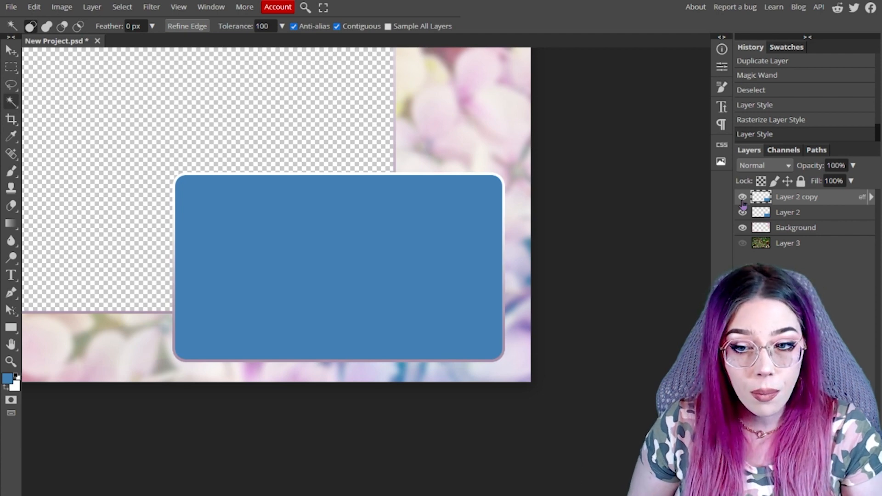
# Step: Rasterize Layer 2 copy's layer style and clear Layer 2's shape out of it, with Layer 2 hidden and the selection dropped
pyautogui.rightClick(837, 206)
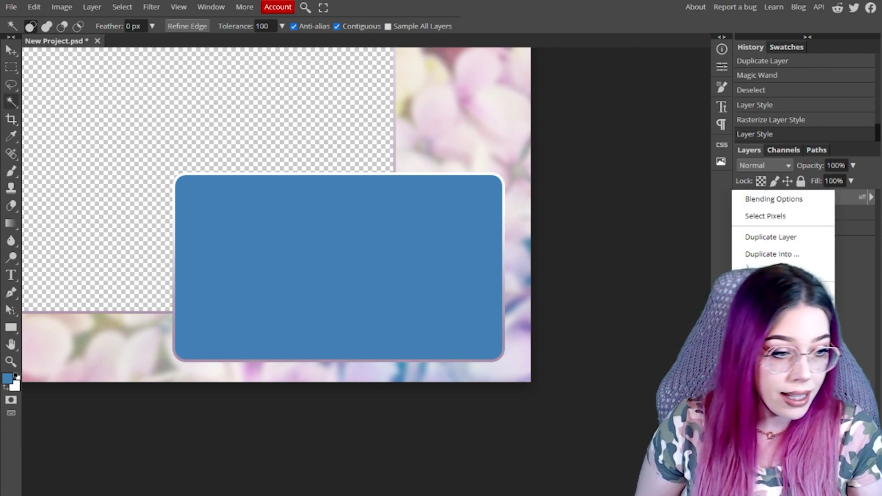
pyautogui.click(779, 310)
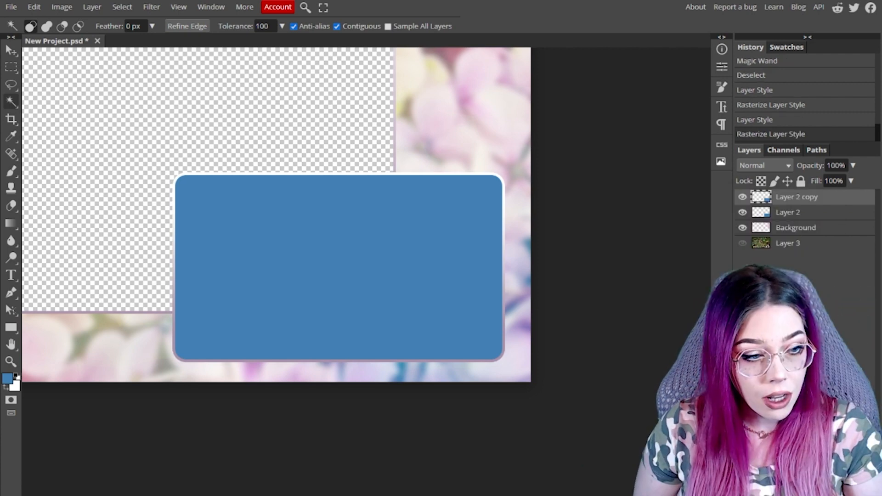
pyautogui.click(789, 214)
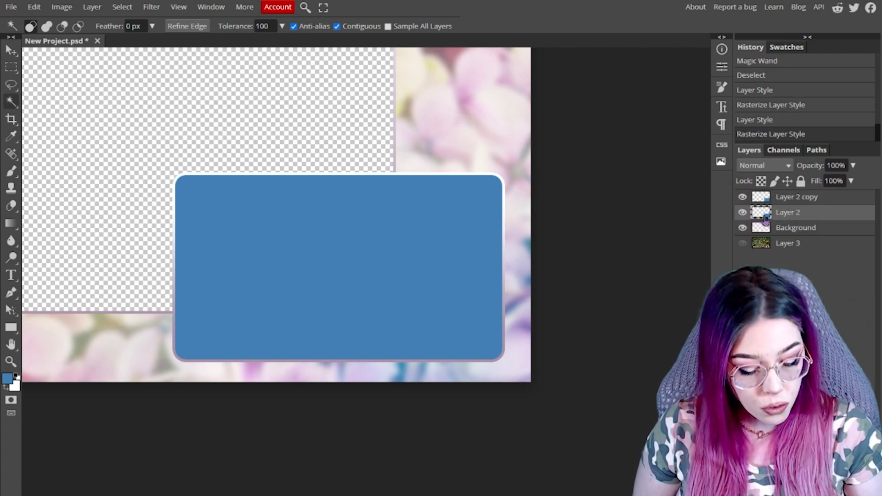
pyautogui.keyDown('ctrl'); pyautogui.click(764, 220); pyautogui.keyUp('ctrl')
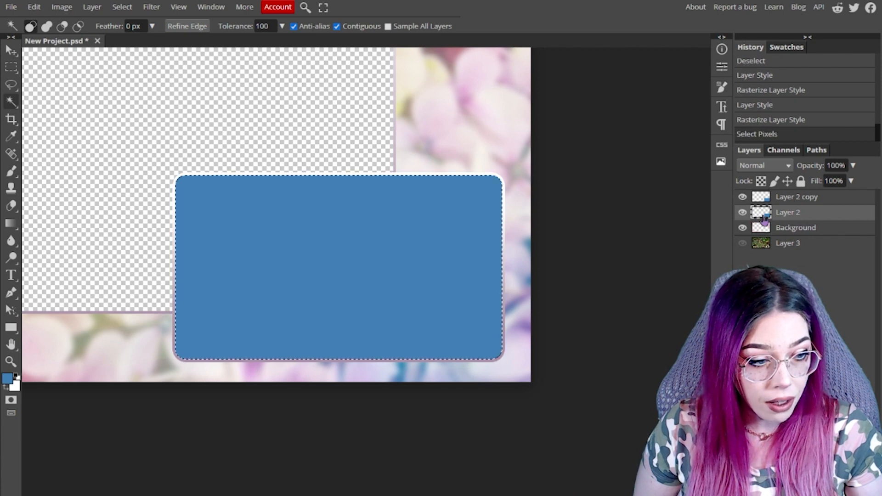
pyautogui.click(807, 201)
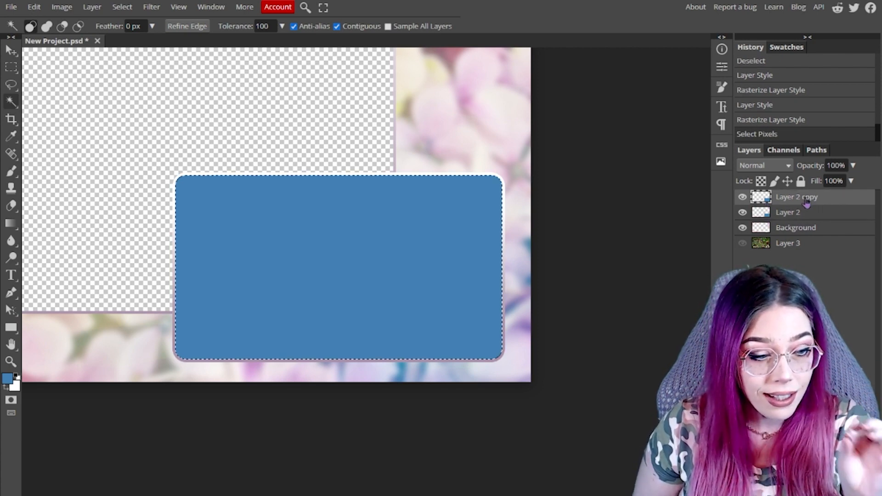
pyautogui.press('Delete')
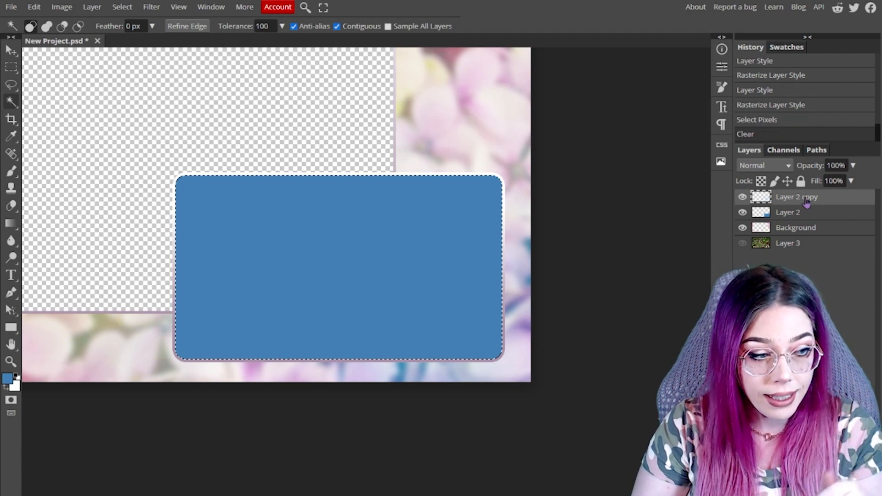
pyautogui.click(742, 213)
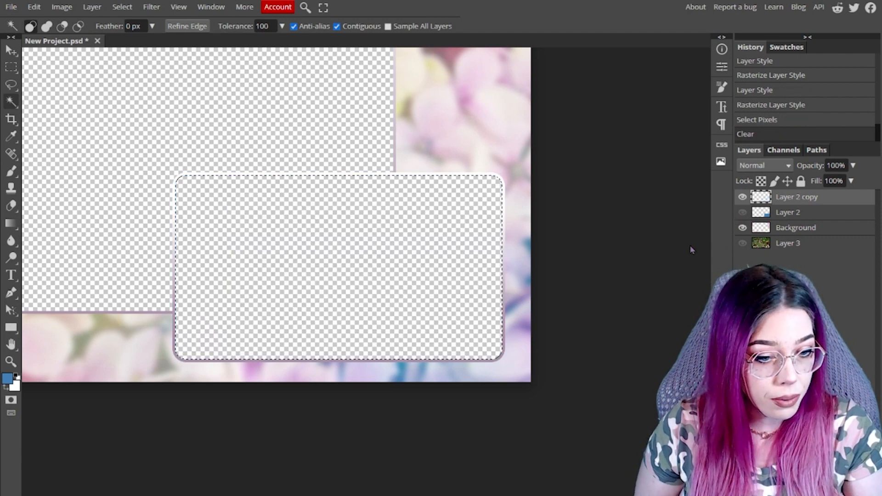
pyautogui.hotkey('ctrl', 'd')
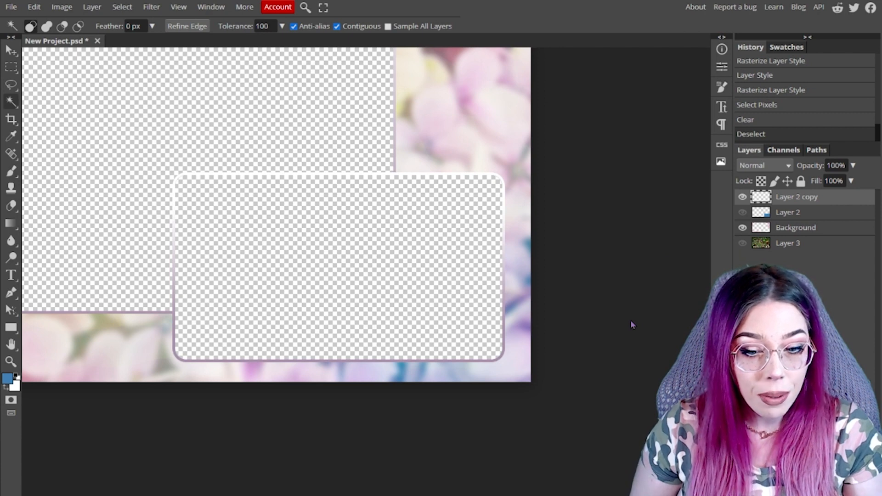
# Step: Delete the hidden Layer 2 that holds the blue rectangle
pyautogui.scroll(3, 490, 380)
pyautogui.scroll(-3, 491, 381)
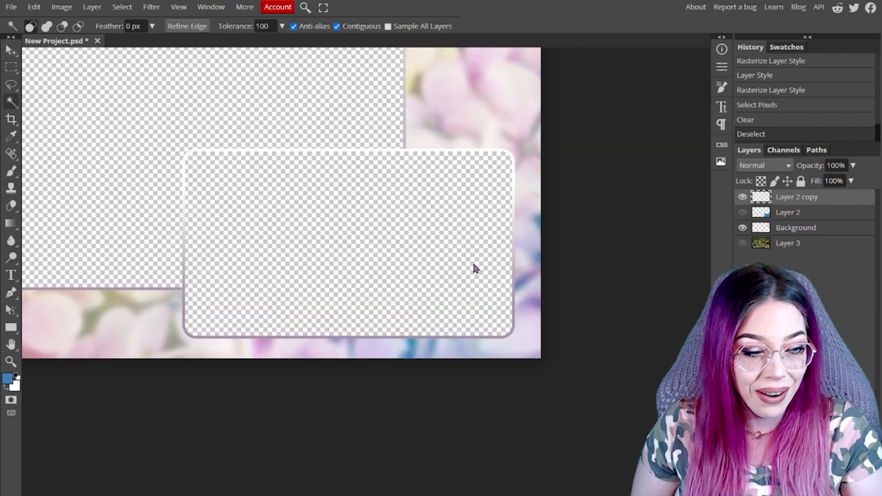
pyautogui.click(786, 213)
pyautogui.press('Delete')
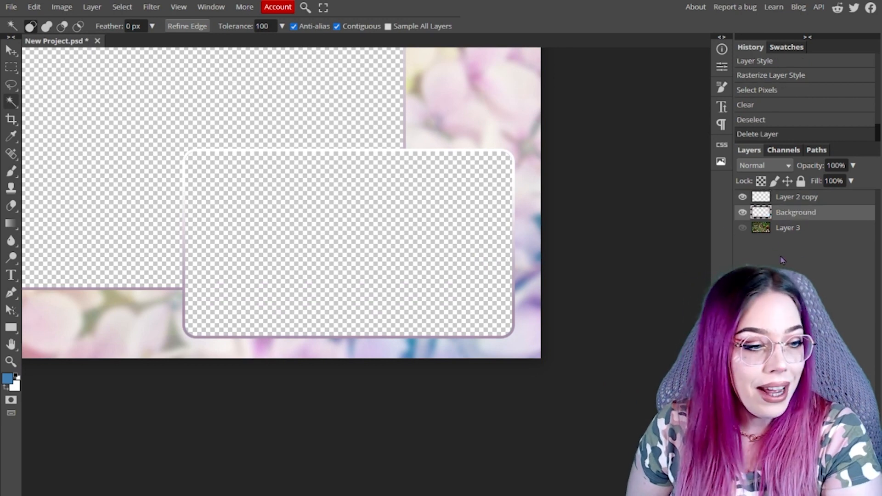
# Step: Review the whole overlay with the game screenshot in Layer 3 shown behind both cut-outs
pyautogui.scroll(-5, 307, 246)
pyautogui.scroll(2, 341, 248)
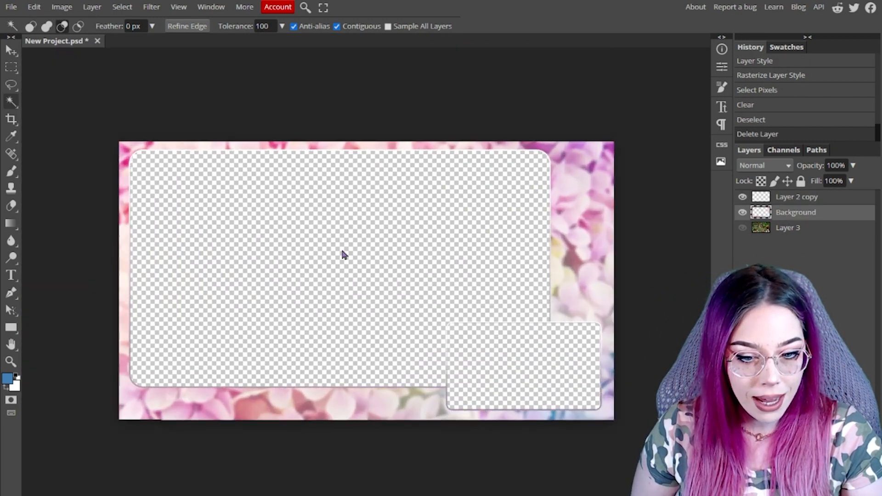
pyautogui.doubleClick(11, 361)
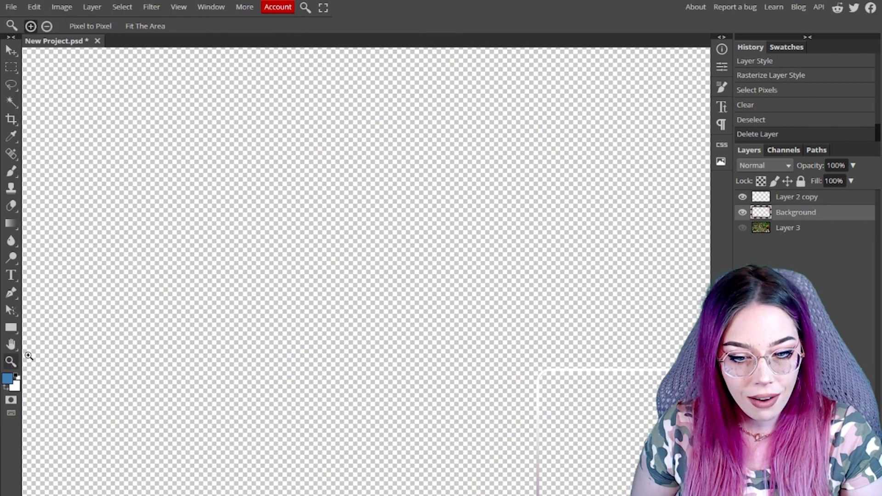
pyautogui.keyDown('alt'); pyautogui.click(377, 329); pyautogui.keyUp('alt')
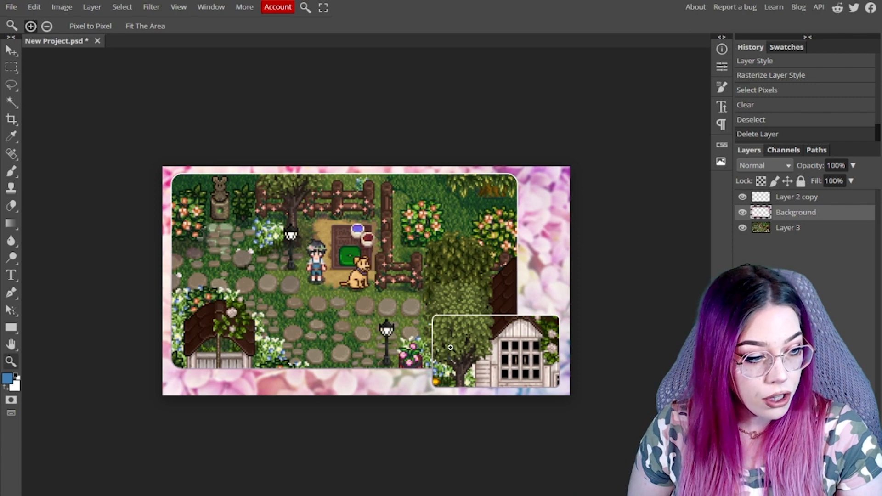
pyautogui.scroll(9, 448, 369)
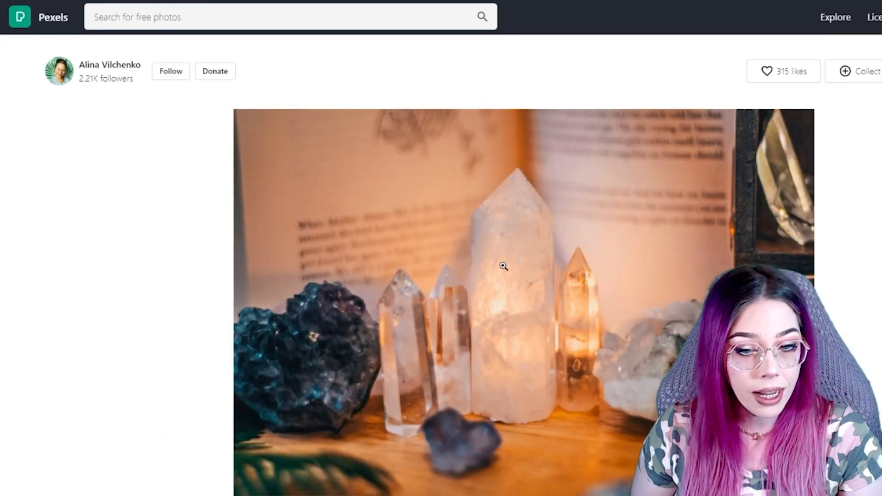
# Step: Copy the crystal photo from its Pexels page and paste it into the Photopea overlay above the Background layer
pyautogui.scroll(-1, 271, 171)
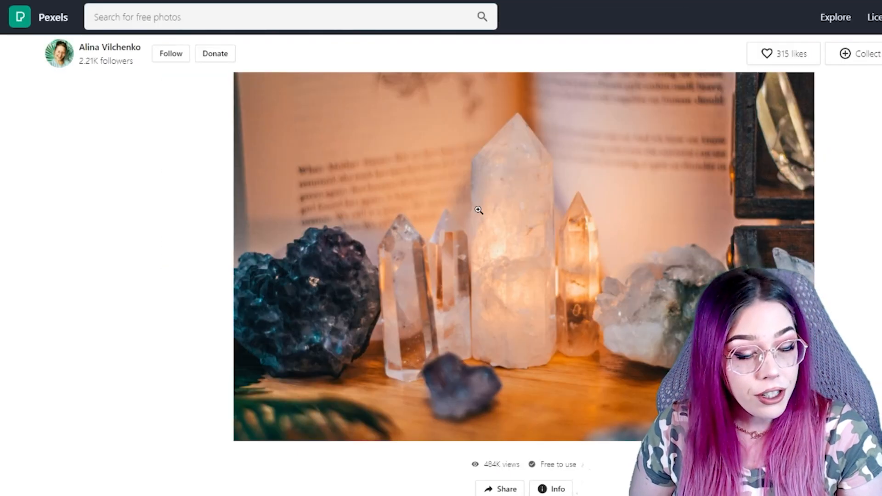
pyautogui.rightClick(464, 265)
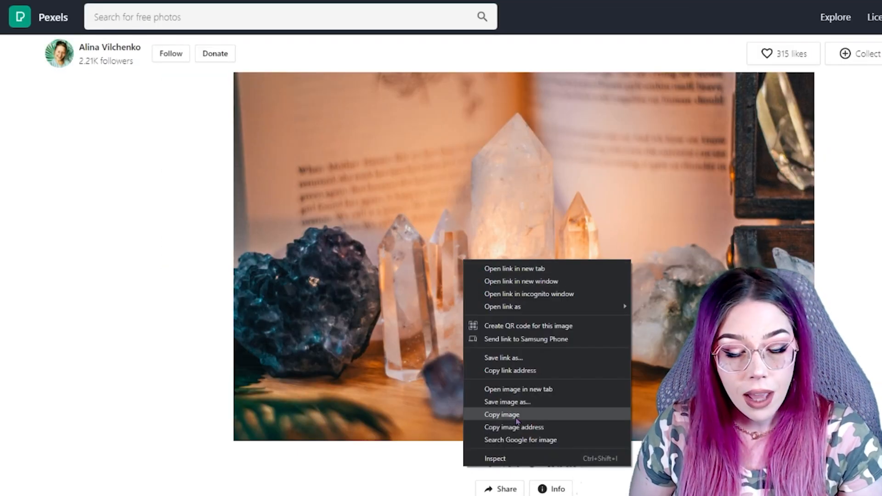
pyautogui.click(491, 413)
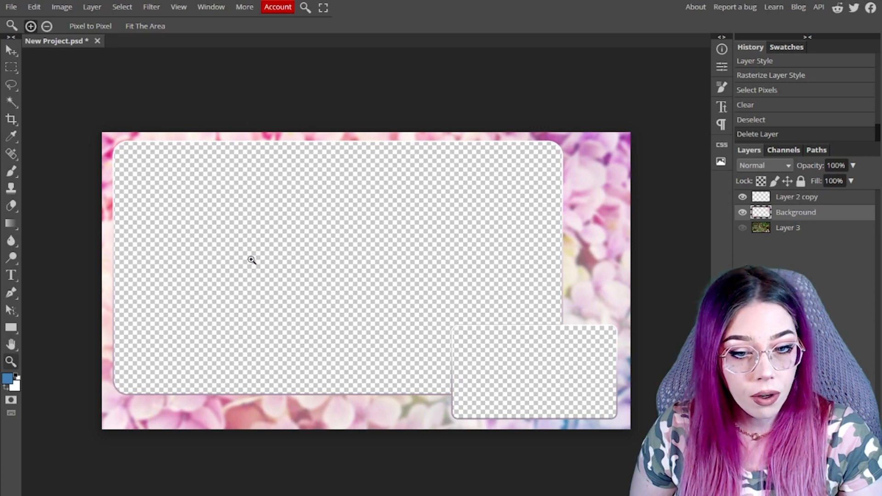
pyautogui.hotkey('ctrl', 'v')
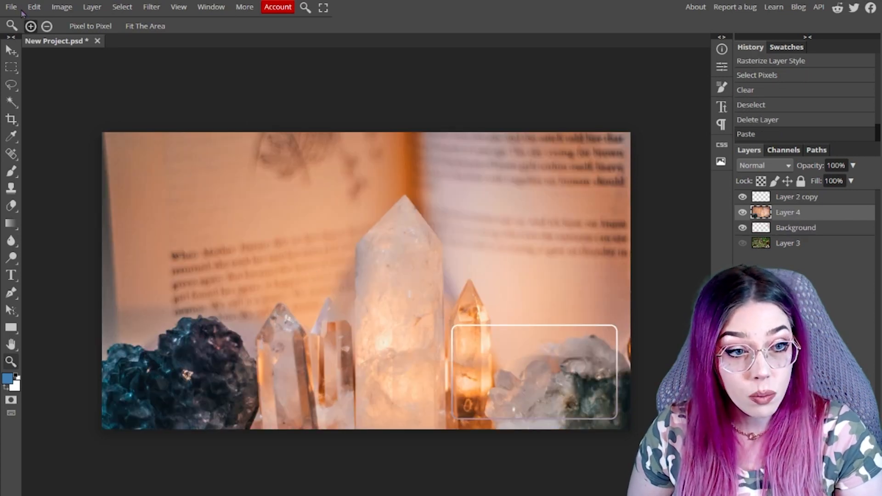
# Step: Free-transform the crystal photo down to about 19.5% and place it over the overlay's lower-left corner
pyautogui.click(39, 9)
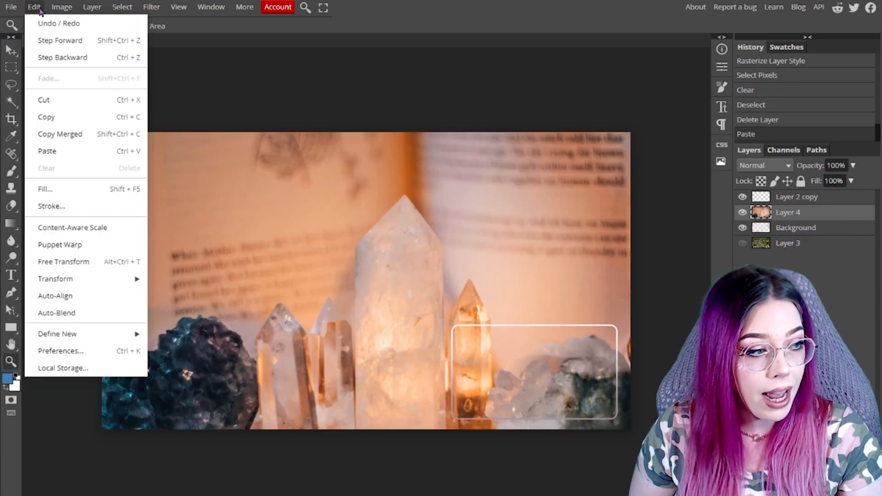
pyautogui.click(73, 262)
pyautogui.moveTo(250, 217); pyautogui.dragTo(259, 209)
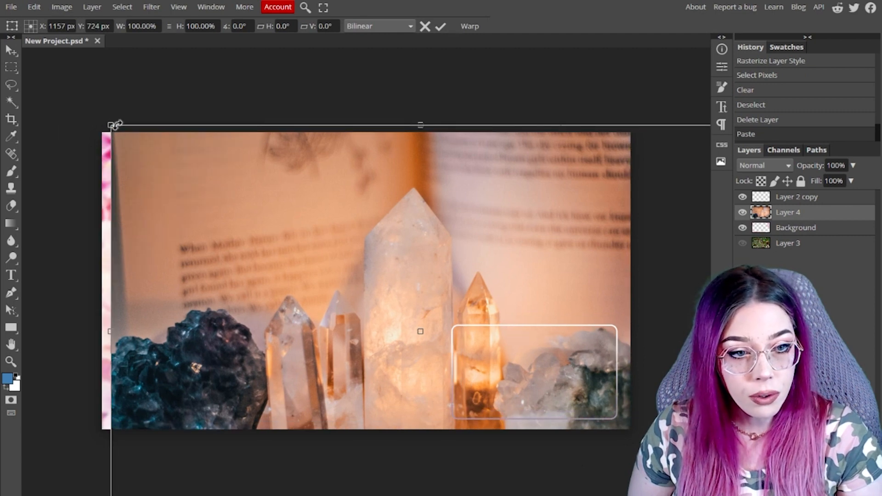
pyautogui.moveTo(108, 125); pyautogui.dragTo(436, 341)
pyautogui.moveTo(518, 385); pyautogui.dragTo(191, 137)
pyautogui.moveTo(107, 95); pyautogui.dragTo(274, 203)
pyautogui.moveTo(310, 264); pyautogui.dragTo(128, 397)
pyautogui.moveTo(91, 336); pyautogui.dragTo(91, 342)
pyautogui.moveTo(149, 361); pyautogui.dragTo(145, 360)
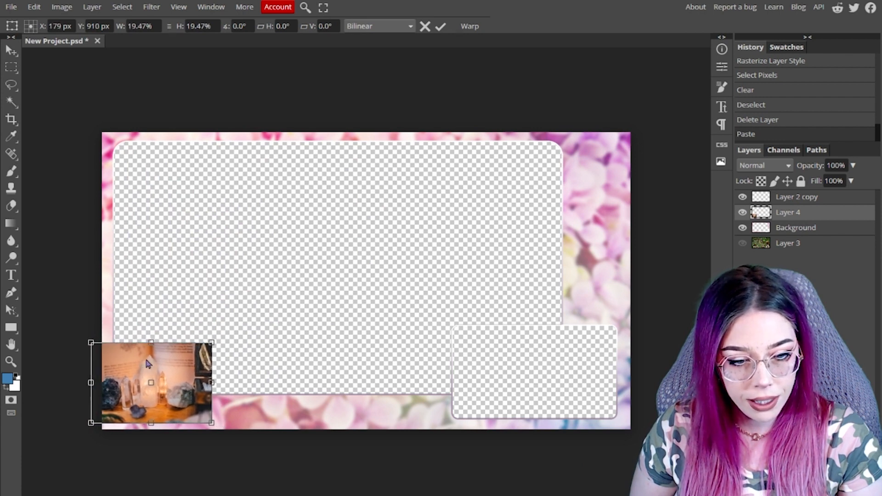
pyautogui.click(441, 27)
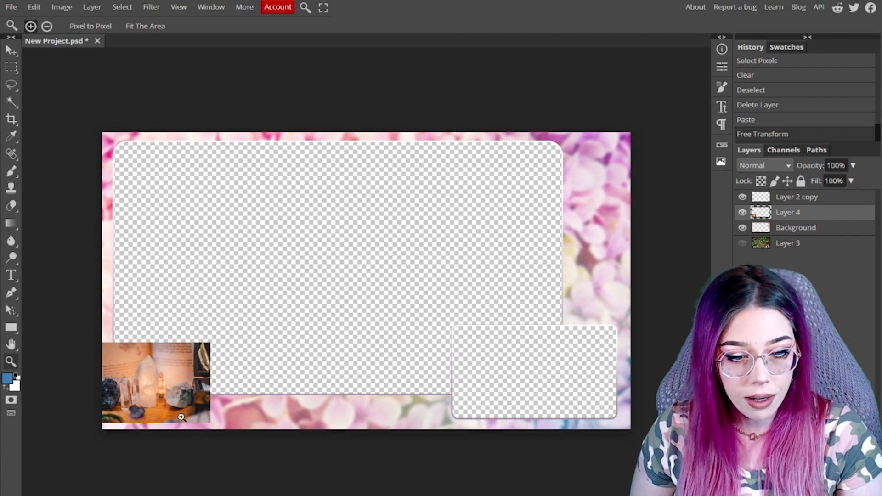
# Step: Switch to the Pen tool for tracing the crystals in the pasted photo up close
pyautogui.scroll(9, 167, 416)
pyautogui.scroll(-2, 178, 403)
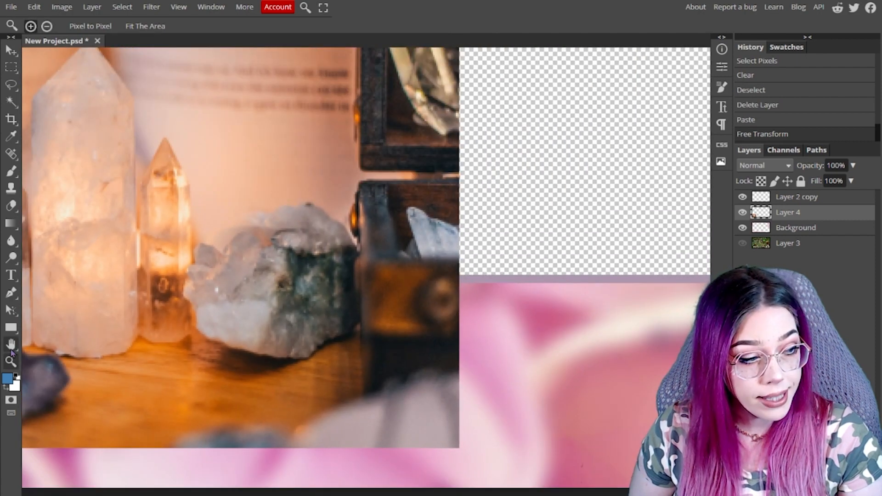
pyautogui.click(11, 351)
pyautogui.moveTo(179, 356); pyautogui.dragTo(499, 366)
pyautogui.moveTo(350, 338); pyautogui.dragTo(232, 349)
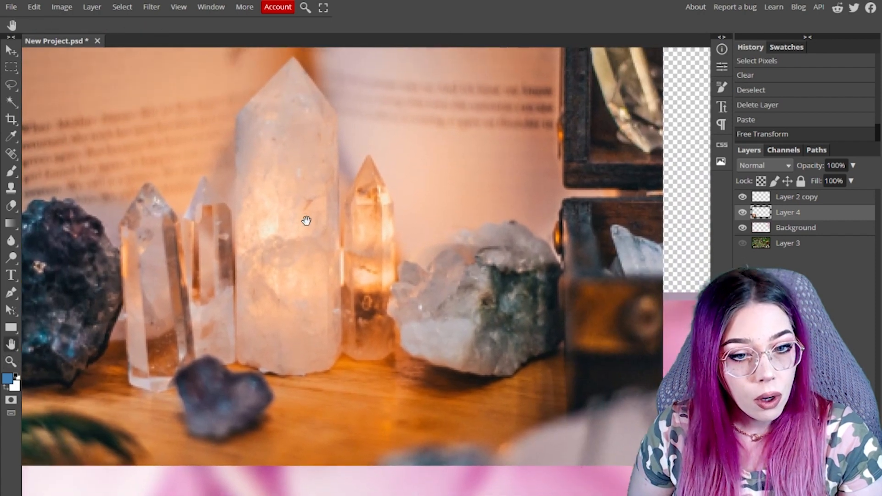
pyautogui.moveTo(306, 221); pyautogui.dragTo(308, 233)
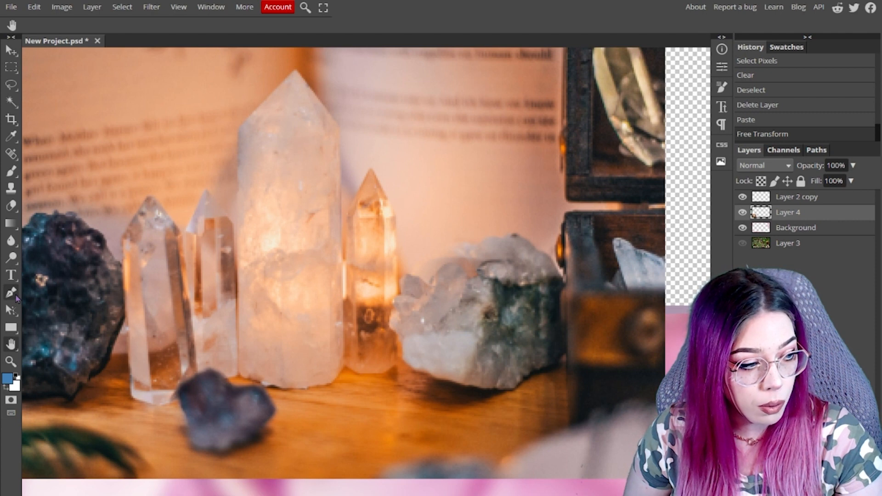
pyautogui.click(12, 293)
# Step: Try outlining the leftmost pointed crystal with a Pen shape that has a solid dark brown fill
pyautogui.click(91, 31)
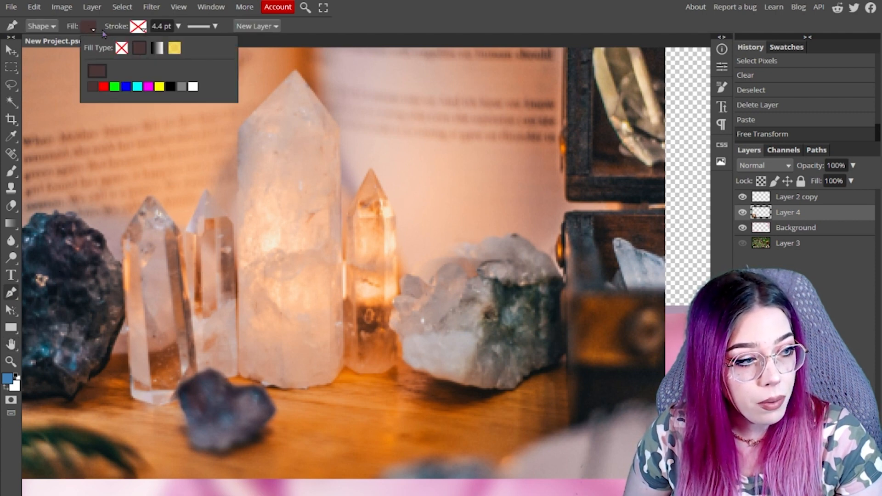
pyautogui.click(122, 48)
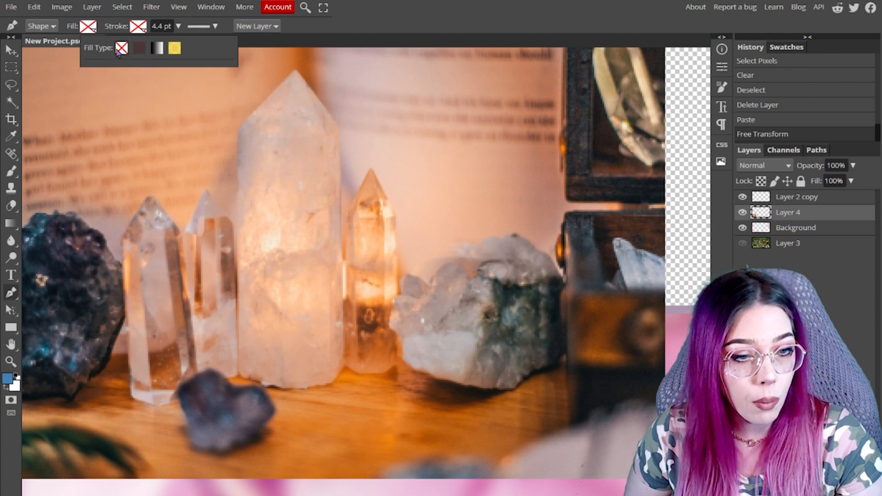
pyautogui.click(139, 48)
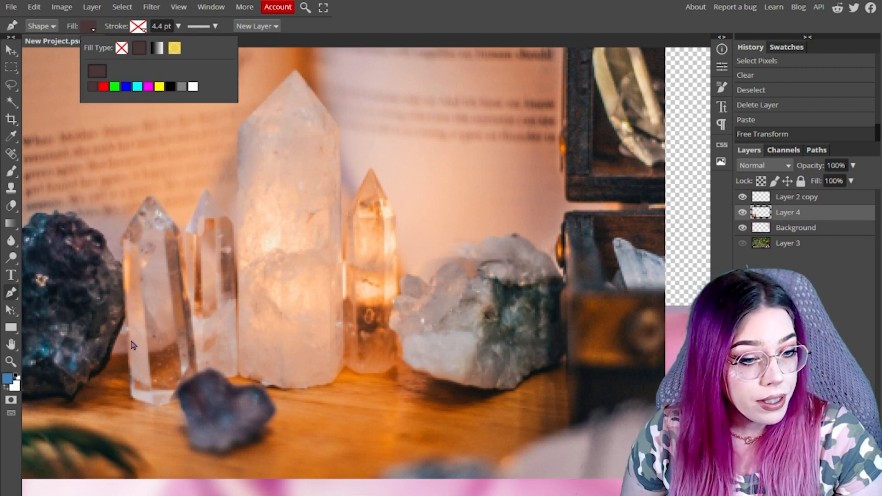
pyautogui.click(133, 357)
pyautogui.click(125, 264)
pyautogui.click(146, 214)
pyautogui.click(180, 255)
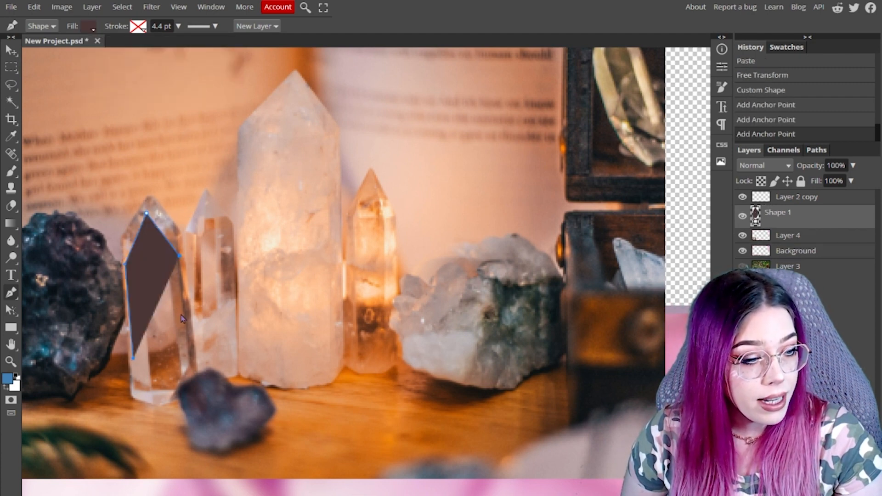
pyautogui.click(180, 313)
pyautogui.click(179, 352)
pyautogui.click(157, 362)
pyautogui.click(138, 362)
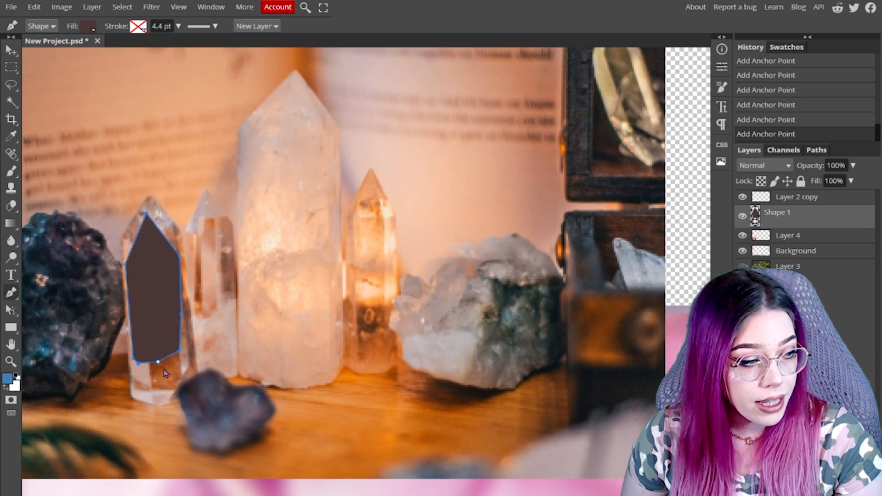
# Step: Undo the filled pen shape over the leftmost pointed crystal
pyautogui.hotkey('ctrl', 'z')
pyautogui.hotkey('ctrl', 'z')
pyautogui.hotkey('ctrl', 'z')
pyautogui.hotkey('ctrl', 'z')
pyautogui.hotkey('ctrl', 'z')
pyautogui.hotkey('ctrl', 'z')
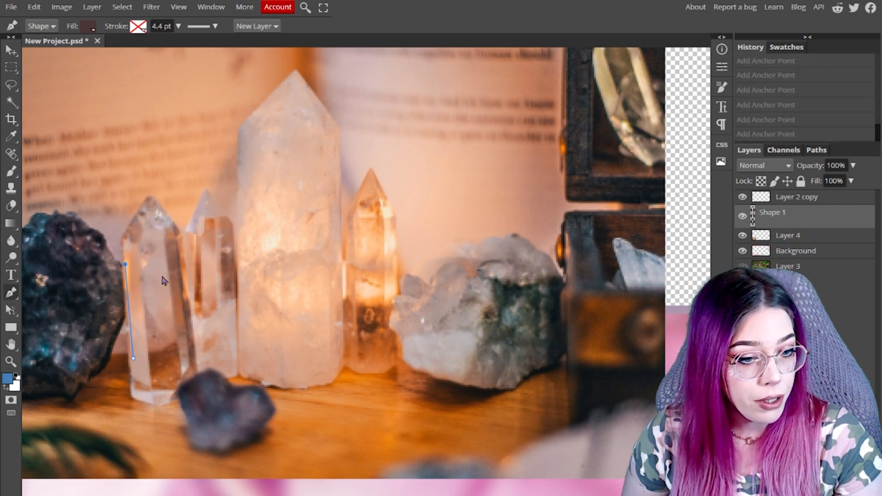
pyautogui.hotkey('ctrl', 'z')
pyautogui.hotkey('ctrl', 'z')
# Step: Set the Pen shape's fill to none and trace the leftmost pointed crystal's left edge and tip
pyautogui.click(89, 28)
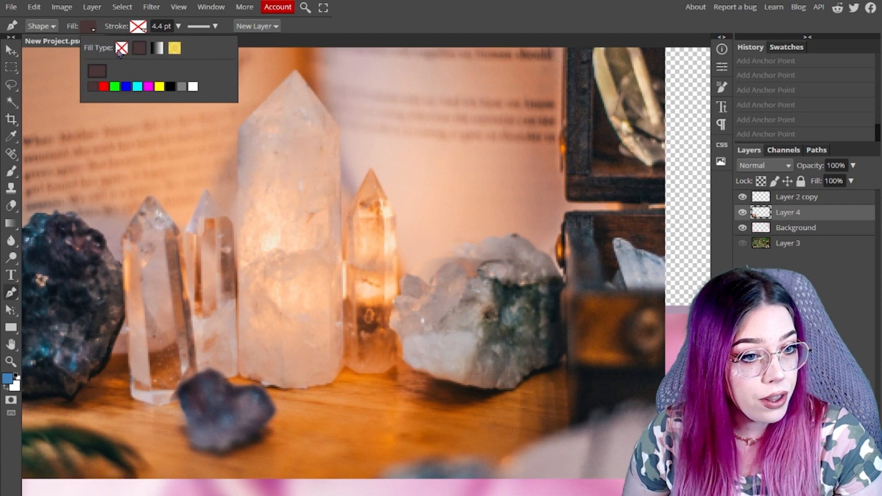
pyautogui.click(122, 47)
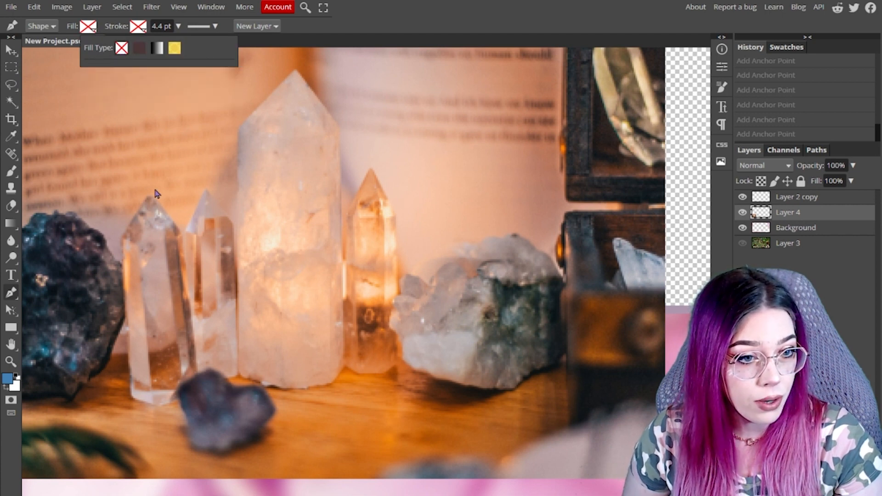
pyautogui.click(132, 397)
pyautogui.click(122, 238)
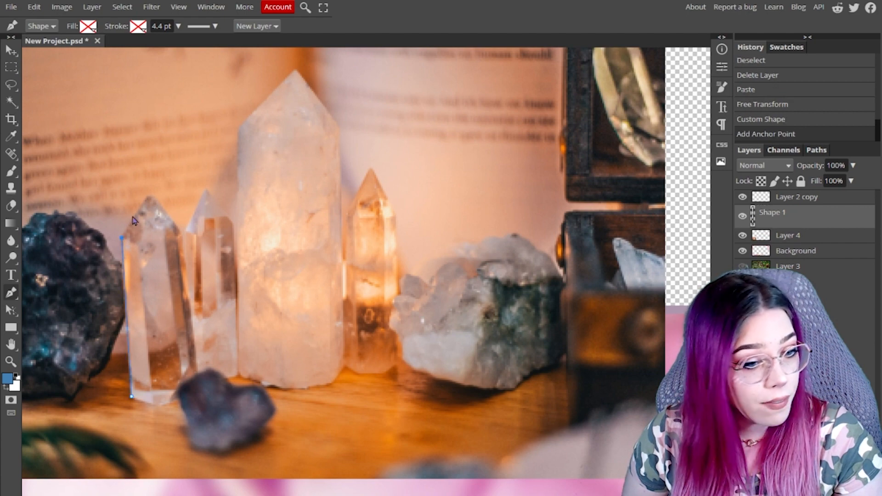
pyautogui.click(148, 197)
pyautogui.click(178, 231)
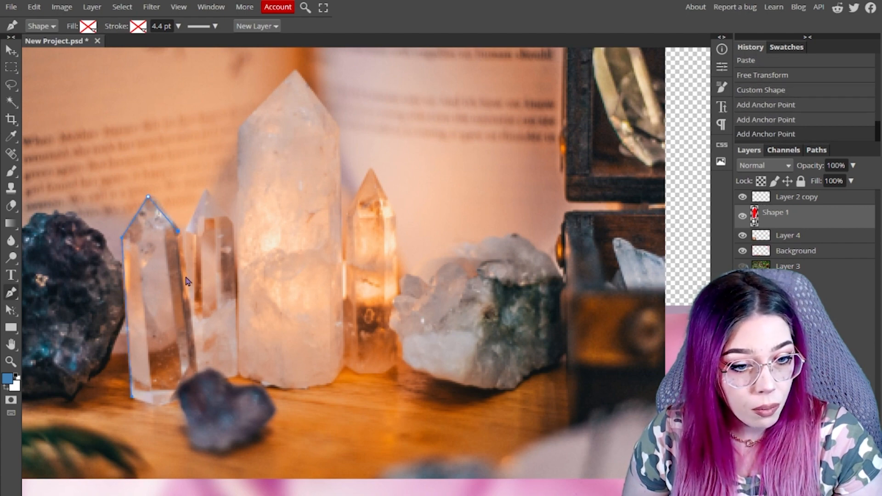
# Step: Continue the path down into the gap and around the second pointed crystal's tip and right edge
pyautogui.scroll(4, 144, 224)
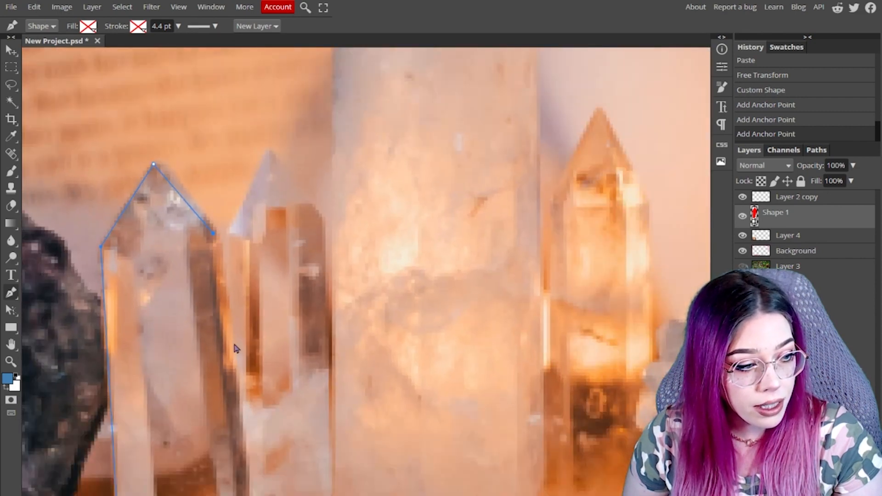
pyautogui.click(236, 379)
pyautogui.click(226, 234)
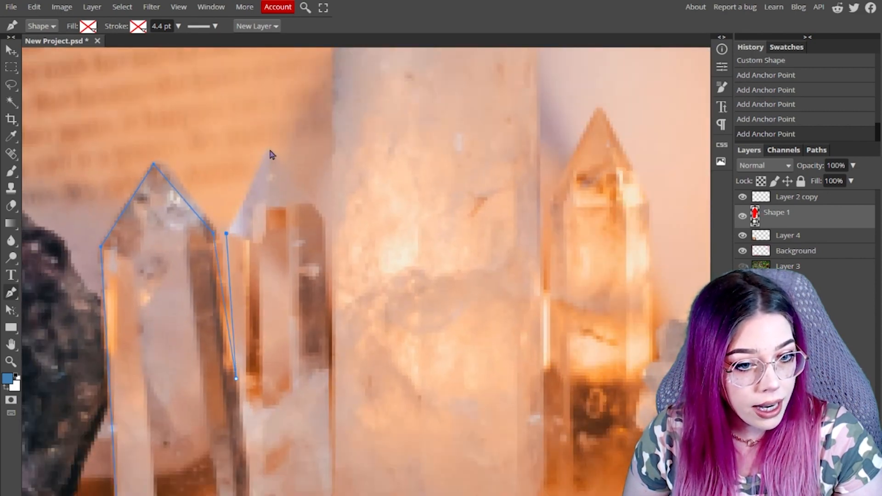
pyautogui.click(269, 147)
pyautogui.click(325, 220)
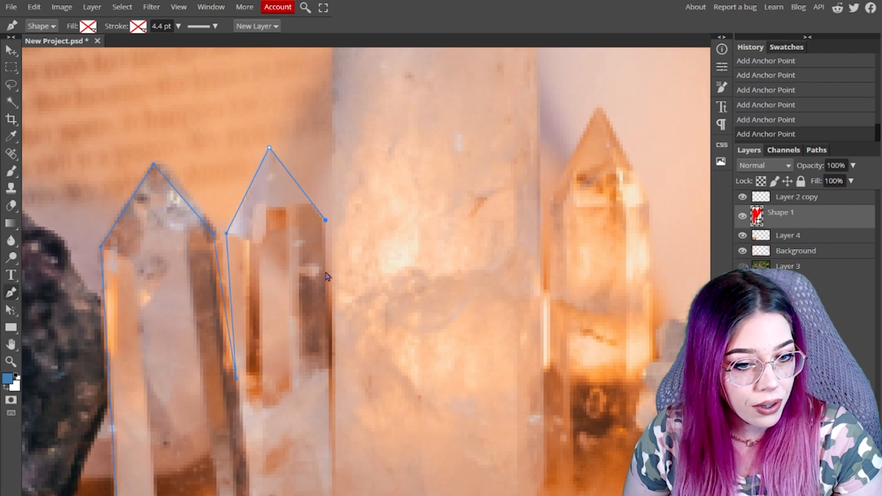
pyautogui.click(328, 319)
# Step: Extend the path over the tall central crystal and around the small pointed crystal to its right
pyautogui.click(332, 88)
pyautogui.scroll(3, 340, 151)
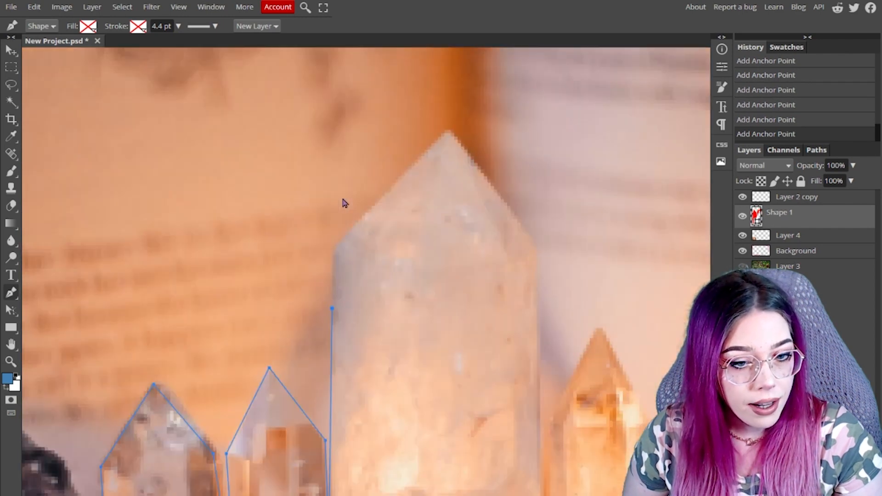
pyautogui.click(332, 362)
pyautogui.click(448, 240)
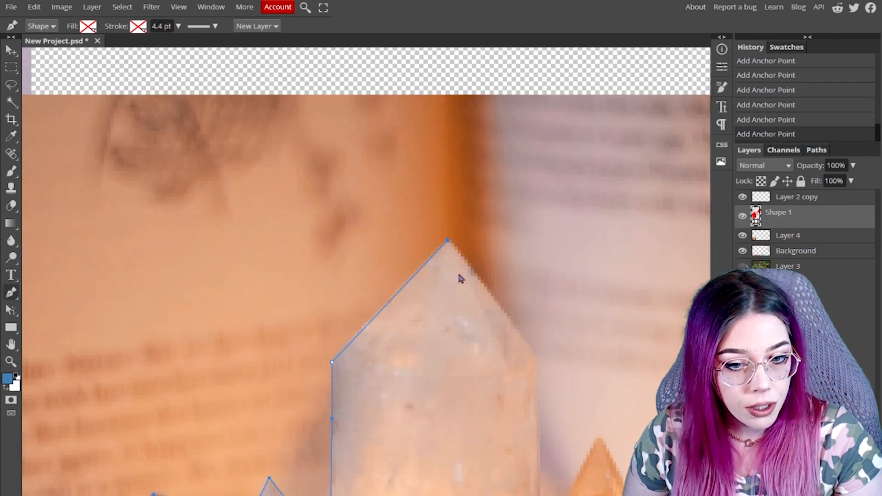
pyautogui.click(533, 358)
pyautogui.scroll(-4, 511, 421)
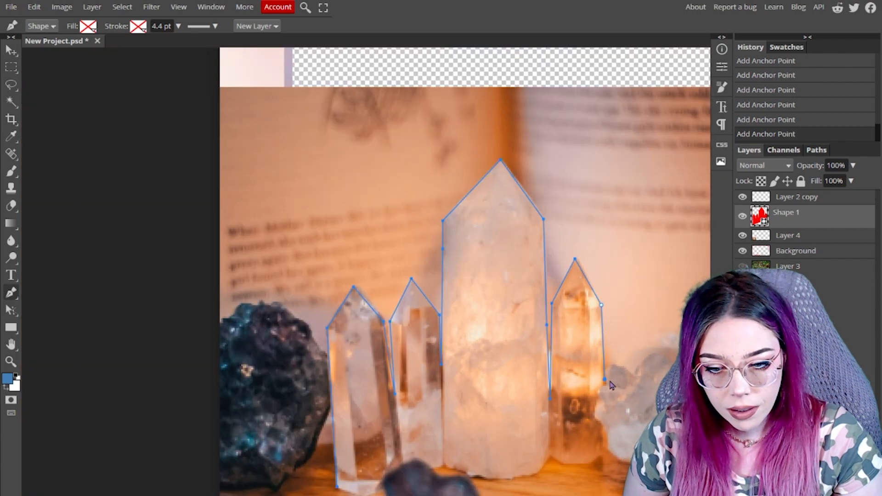
# Step: Trace the rest of the crystal group's outline along the bases and around the dark heart-shaped stone, closing the path at the leftmost crystal's lower corner
pyautogui.scroll(-2, 449, 415)
pyautogui.click(345, 377)
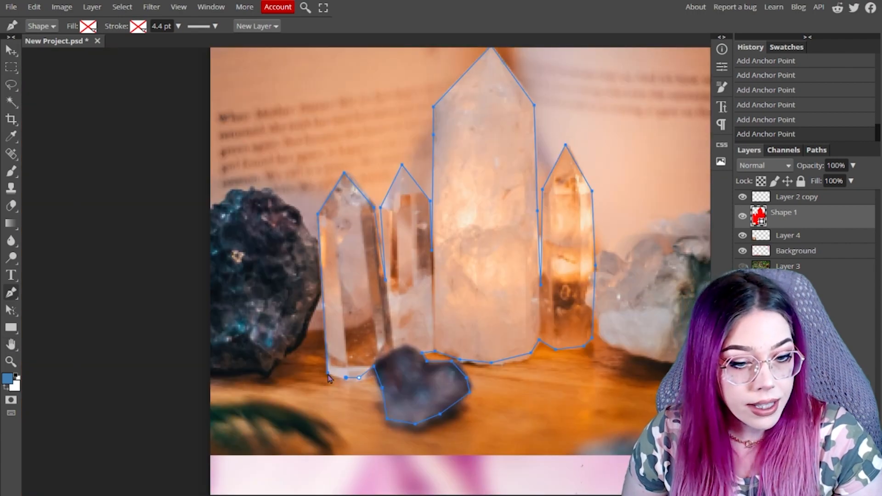
pyautogui.scroll(5, 329, 377)
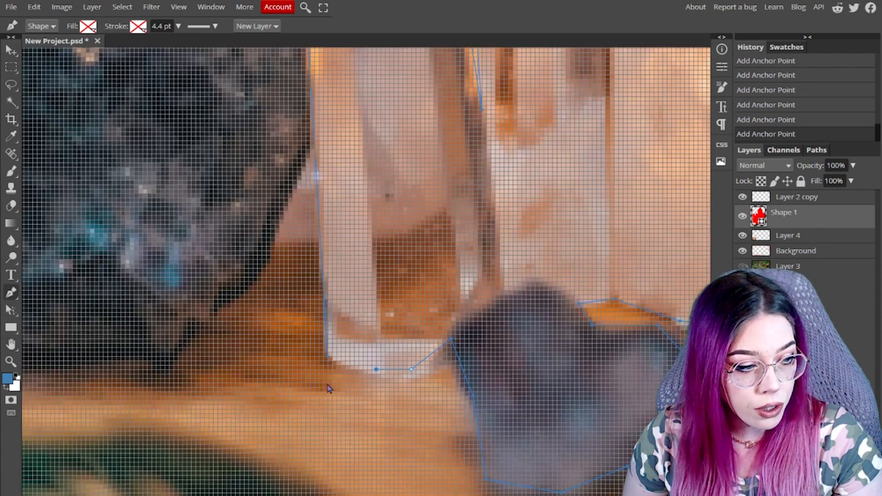
pyautogui.scroll(-1, 329, 373)
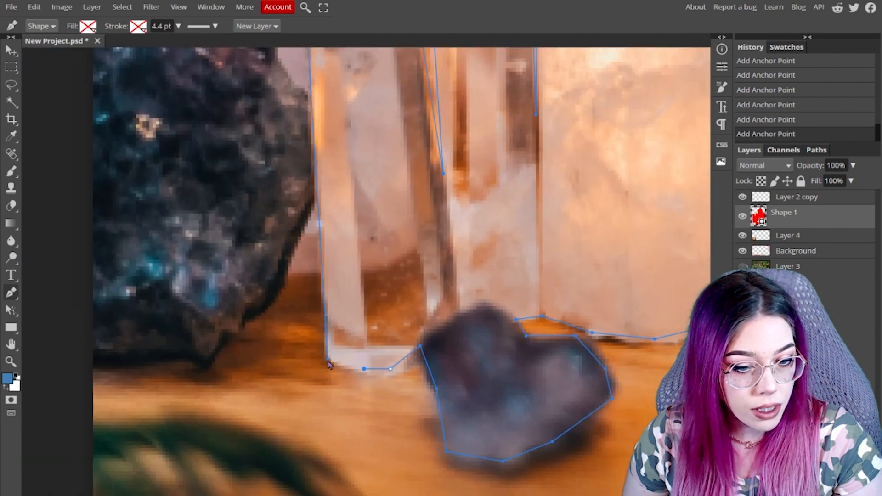
pyautogui.click(328, 361)
pyautogui.scroll(-3, 369, 388)
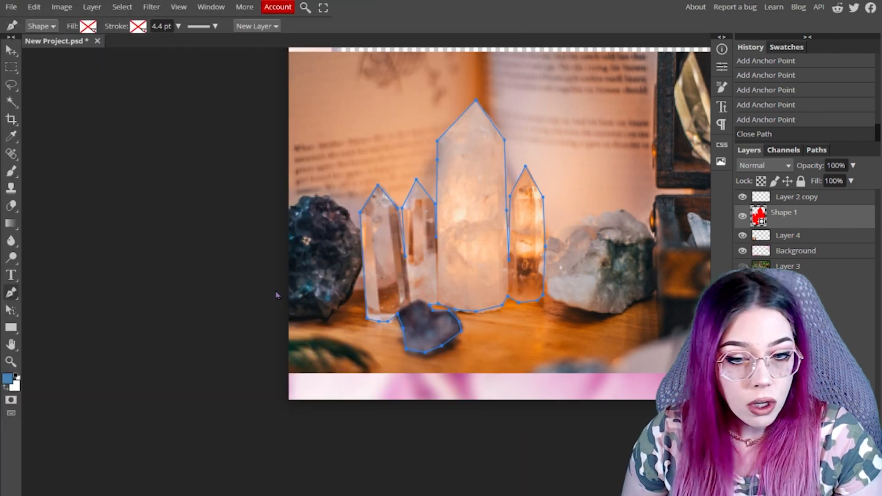
# Step: Convert the closed crystal path into a new anti-aliased selection and make the photo layer, Layer 4, active
pyautogui.rightClick(484, 219)
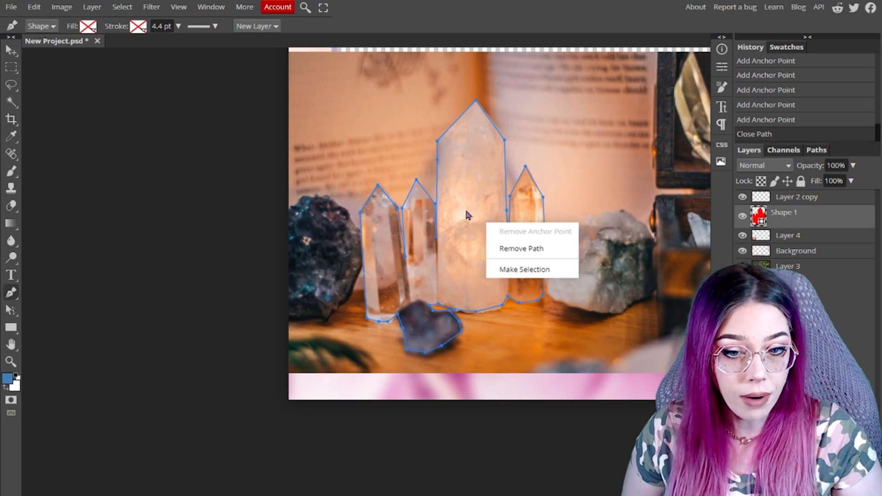
pyautogui.click(524, 269)
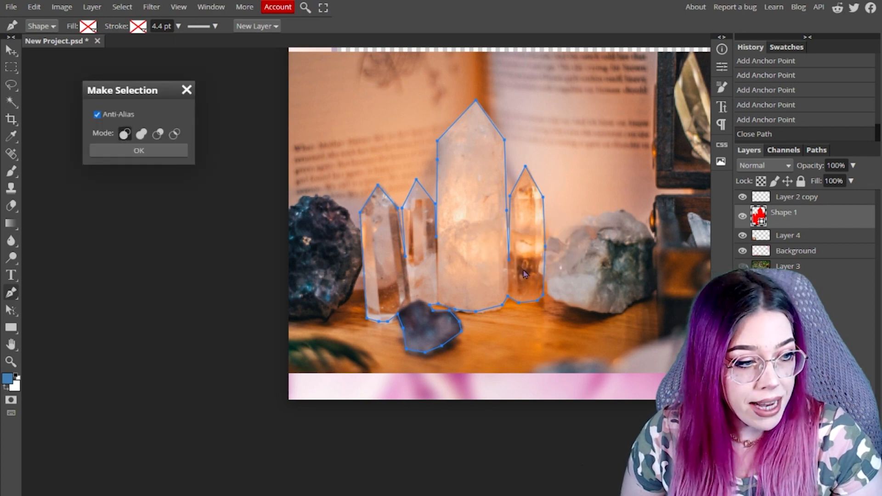
pyautogui.click(152, 151)
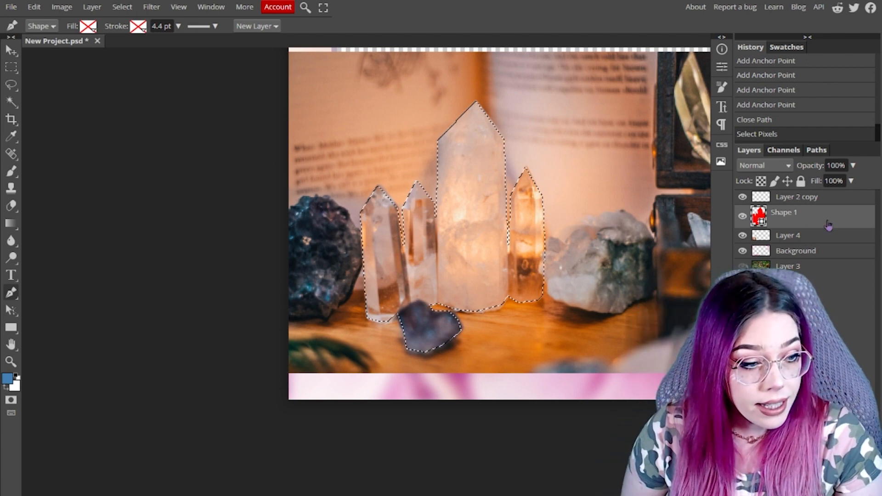
pyautogui.press('ctrl')
pyautogui.press('ctrl')
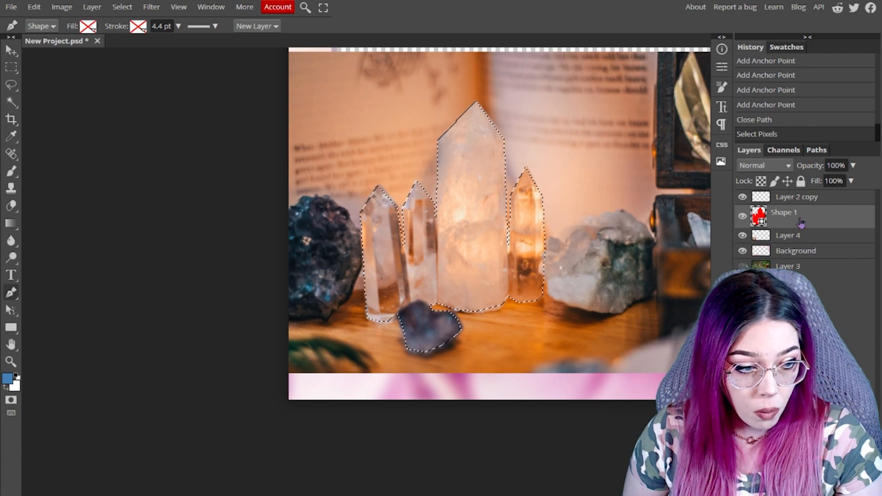
pyautogui.click(800, 238)
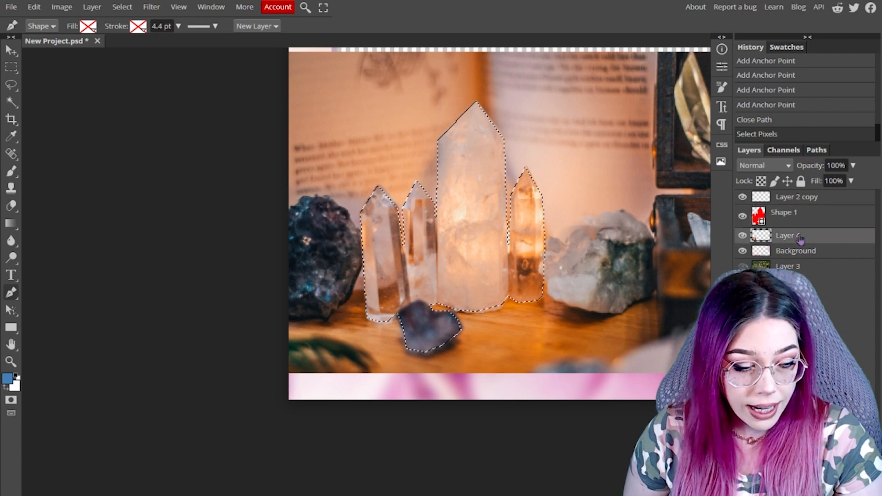
# Step: Try pasting the selected crystals as a separate layer and deleting the original photo layer, and undo both operations
pyautogui.click(741, 236)
pyautogui.click(740, 236)
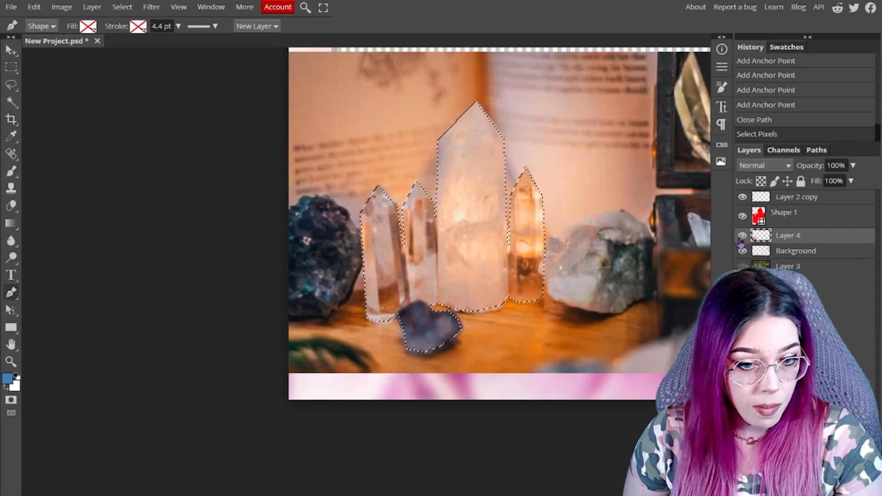
pyautogui.click(741, 236)
pyautogui.click(741, 236)
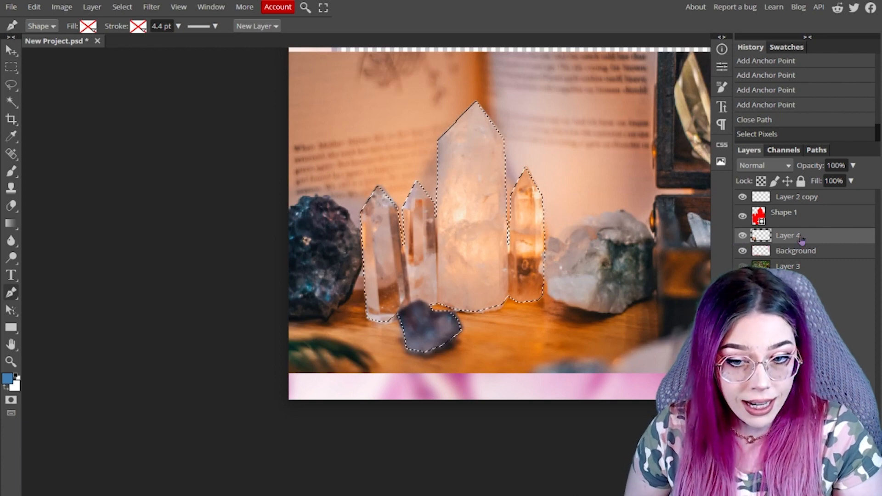
pyautogui.hotkey('ctrl', 'v')
pyautogui.click(819, 252)
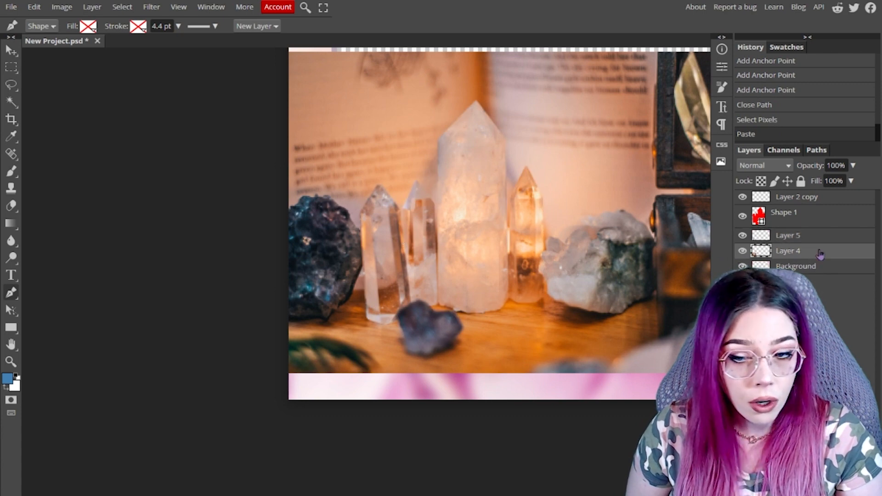
pyautogui.press('Delete')
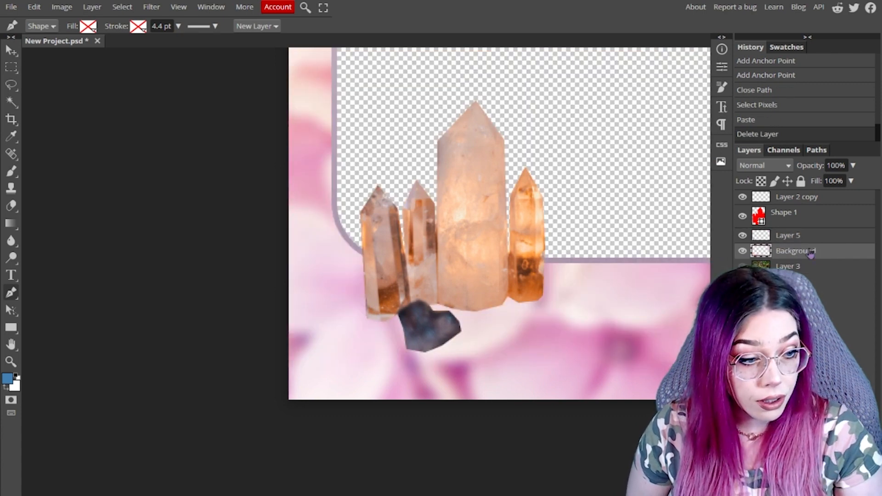
pyautogui.click(786, 236)
pyautogui.click(742, 235)
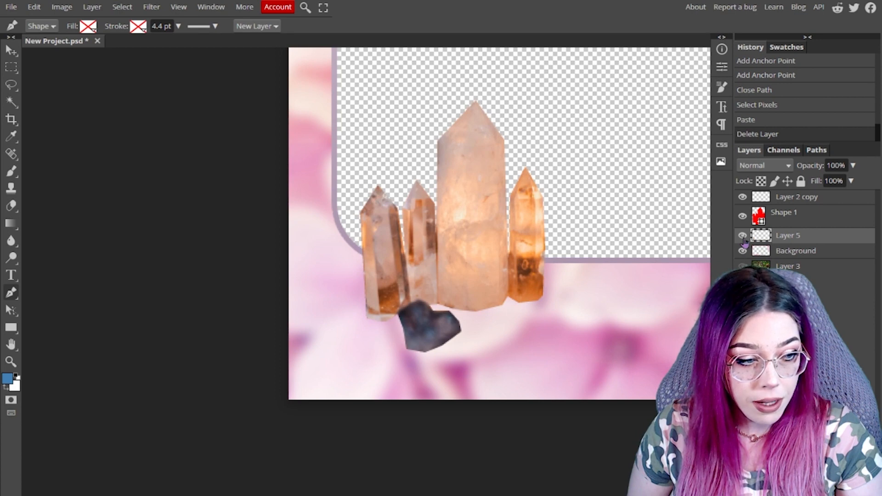
pyautogui.hotkey('ctrl', 'z')
pyautogui.hotkey('ctrl', 'z')
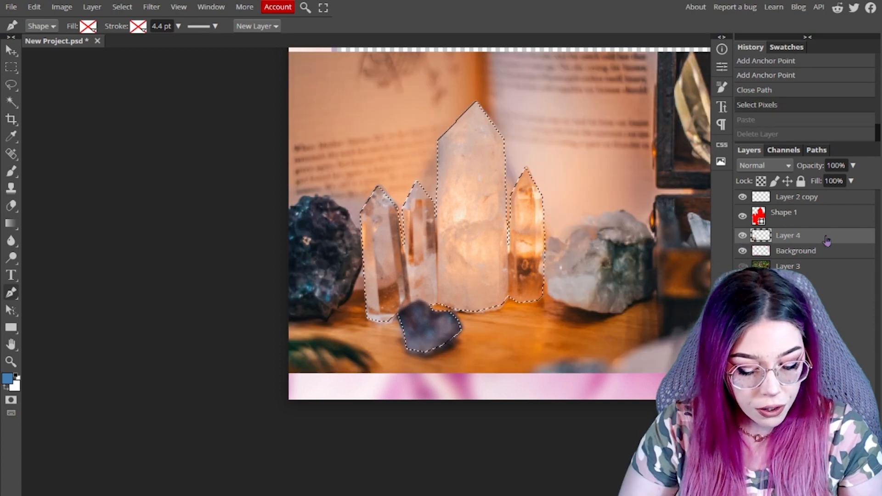
# Step: Invert the crystal selection, clear the surrounding photo from Layer 4 and deselect
pyautogui.hotkey('ctrl', 'shift', 'i')
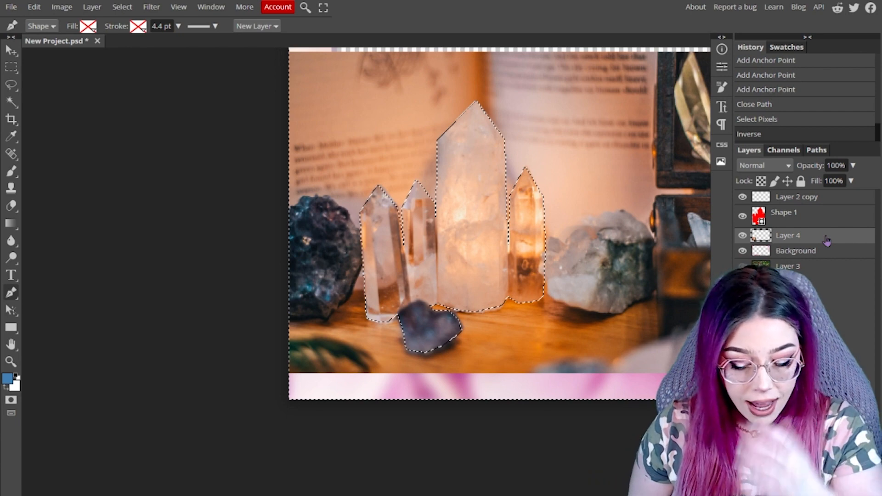
pyautogui.press('Delete')
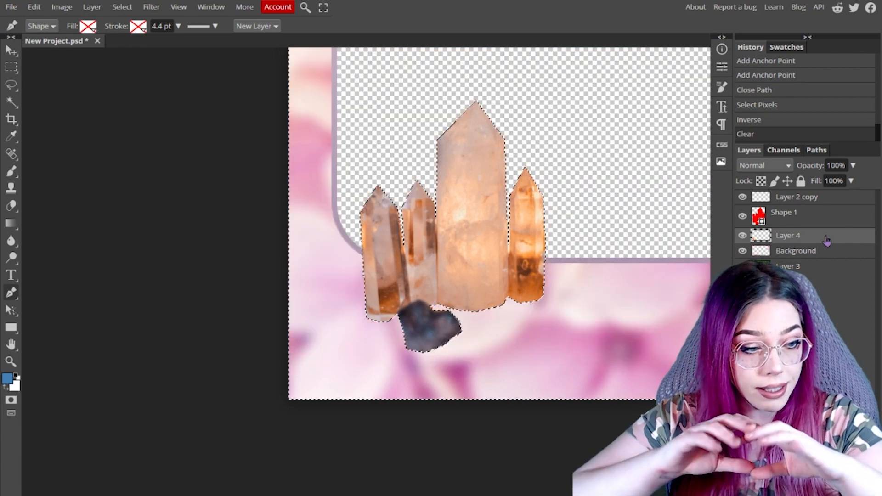
pyautogui.rightClick(827, 240)
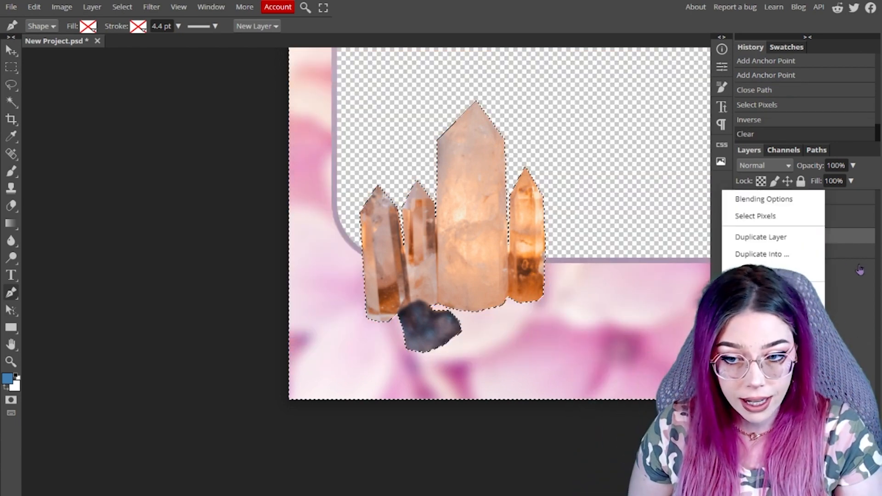
pyautogui.hotkey('ctrl', 'd')
# Step: Erase the dark heart-shaped stone below the crystals on Layer 4 with the Eraser tool
pyautogui.scroll(-3, 525, 286)
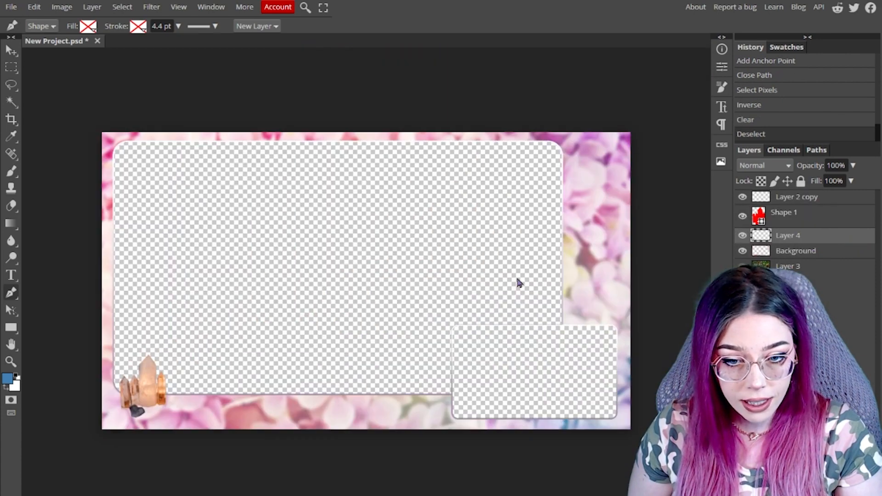
pyautogui.scroll(6, 158, 404)
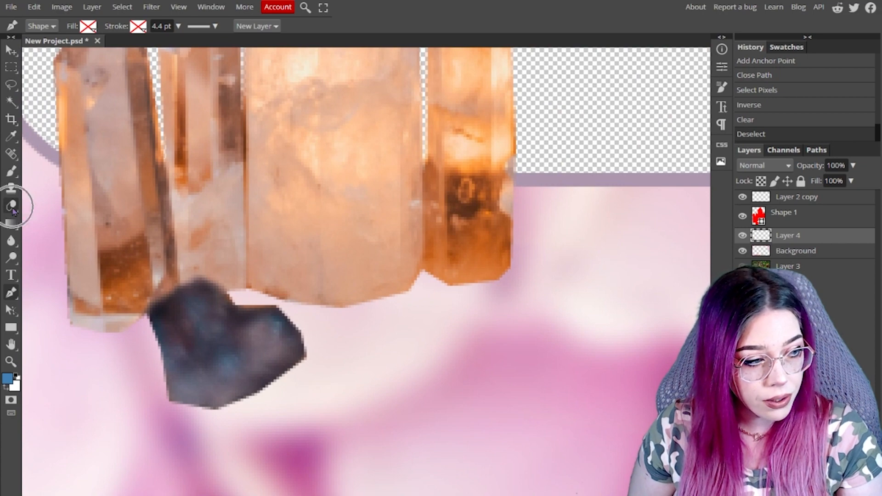
pyautogui.click(12, 207)
pyautogui.moveTo(179, 304)
pyautogui.mouseDown()
pyautogui.moveTo(191, 295)
pyautogui.moveTo(257, 363)
pyautogui.mouseUp()
pyautogui.hotkey('ctrl', '0')
# Step: Shift the crystal group slightly left onto the large cut-out's lower-left corner and rotate it clockwise by about 3.2°
pyautogui.click(11, 51)
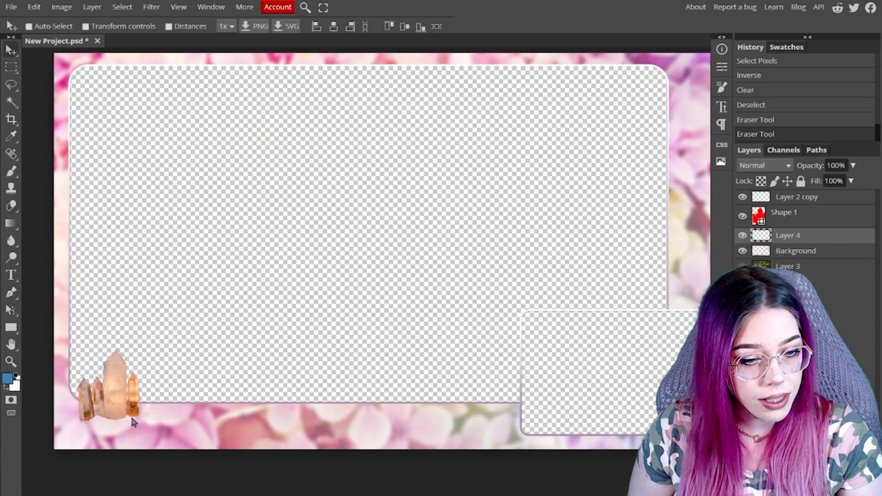
pyautogui.moveTo(125, 409); pyautogui.dragTo(115, 410)
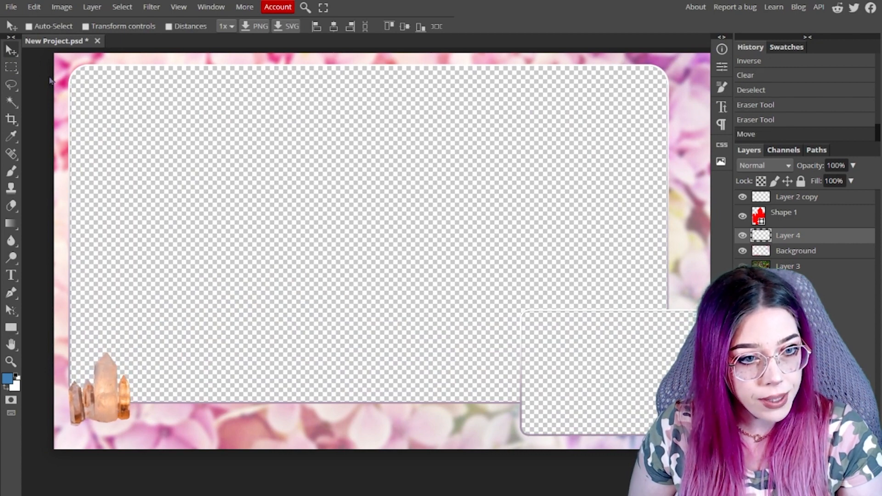
pyautogui.click(37, 8)
pyautogui.moveTo(98, 277)
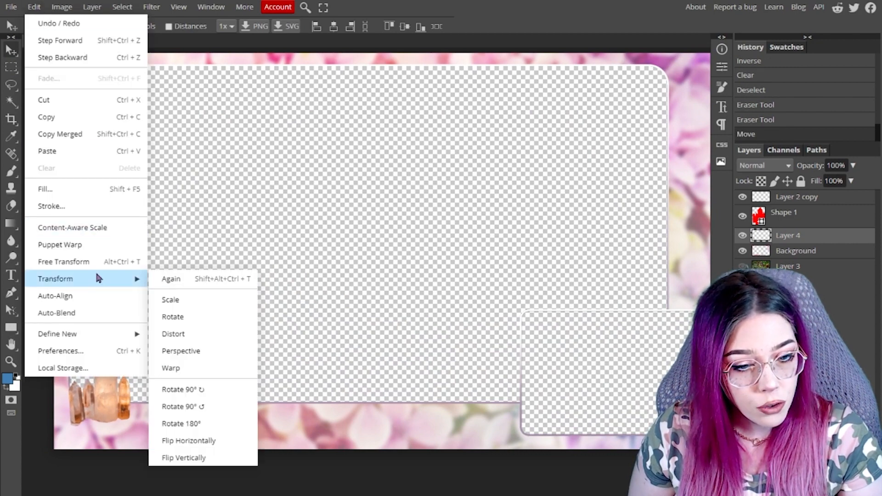
pyautogui.click(188, 317)
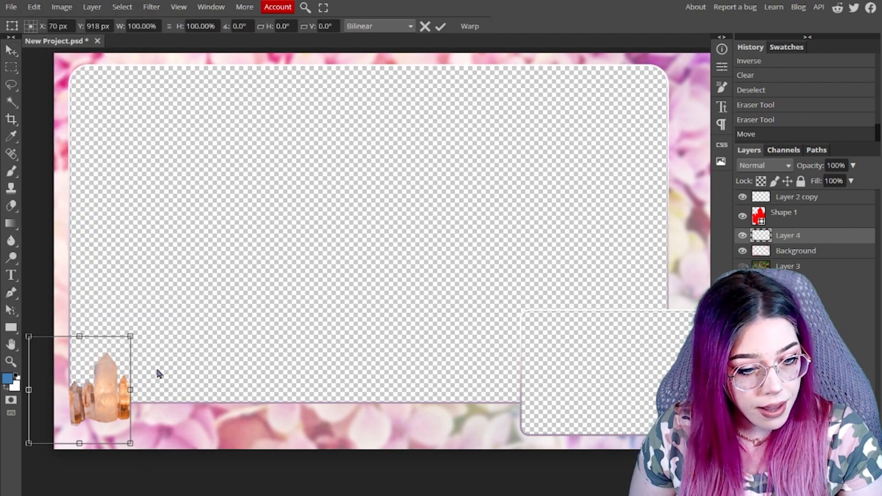
pyautogui.moveTo(142, 363); pyautogui.dragTo(101, 382)
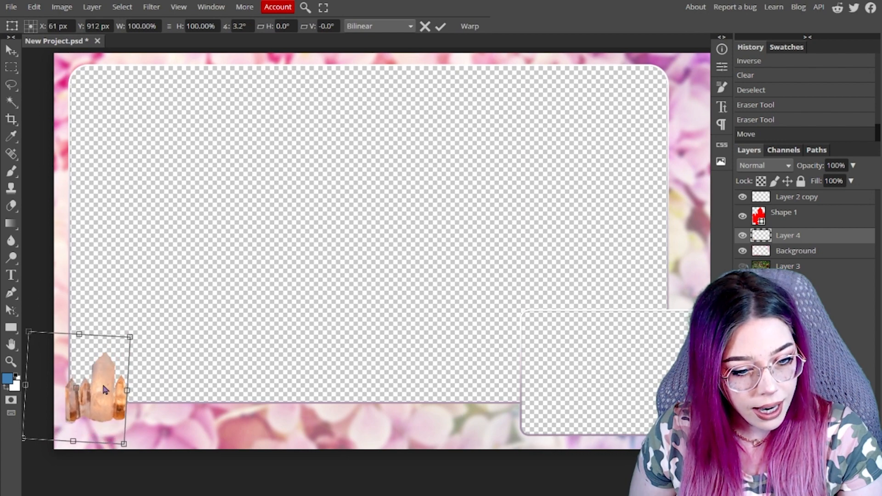
pyautogui.click(440, 27)
pyautogui.scroll(-3, 316, 305)
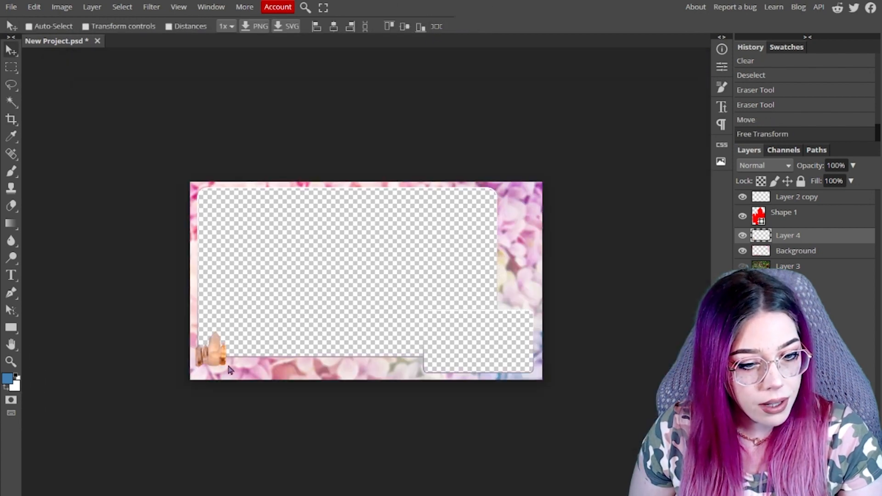
pyautogui.scroll(2, 228, 370)
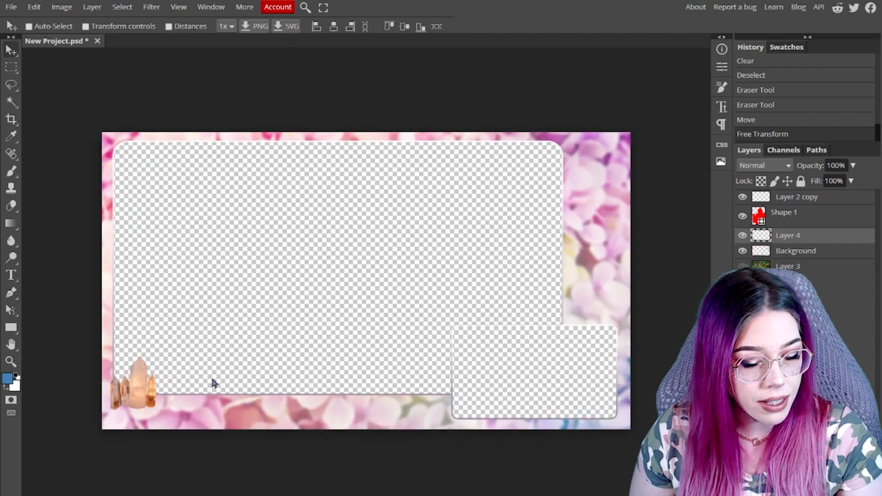
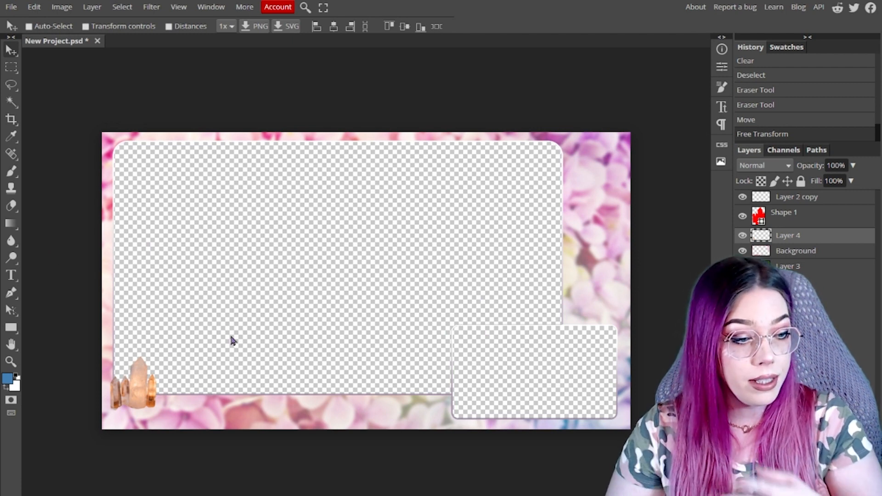
# Step: Prepare a new empty layer above the crystals and set the Rectangle tool's proportions to Free
pyautogui.click(12, 328)
pyautogui.moveTo(199, 397); pyautogui.dragTo(344, 420)
pyautogui.hotkey('ctrl', 'z')
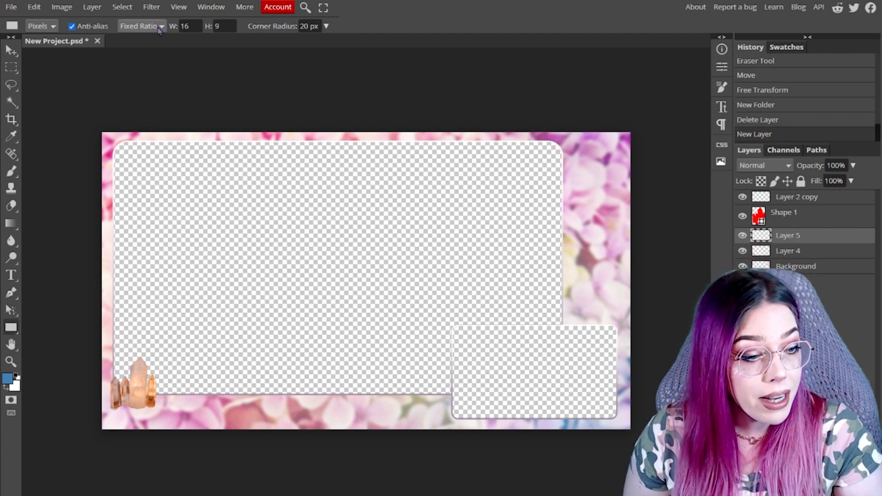
pyautogui.click(159, 27)
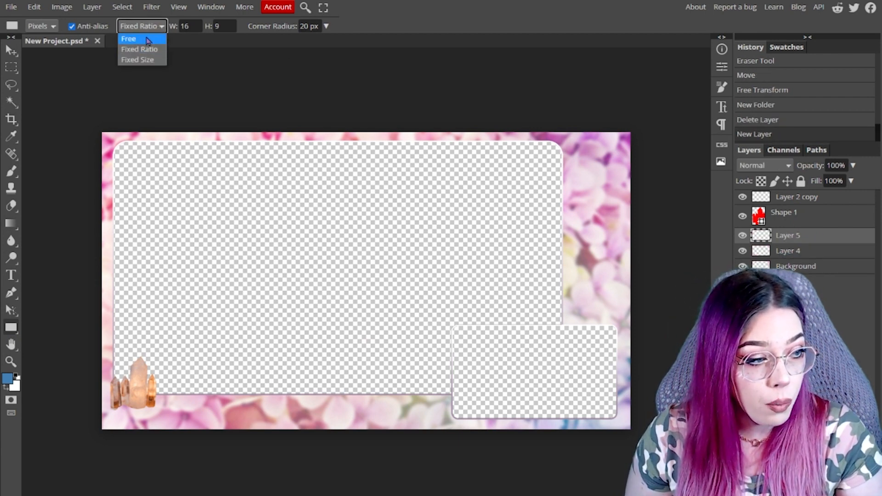
pyautogui.click(147, 40)
# Step: Try three blue rounded rectangles with a 20 px corner radius, in the large cut-out and on the lower border, undoing each one
pyautogui.moveTo(220, 254); pyautogui.dragTo(439, 305)
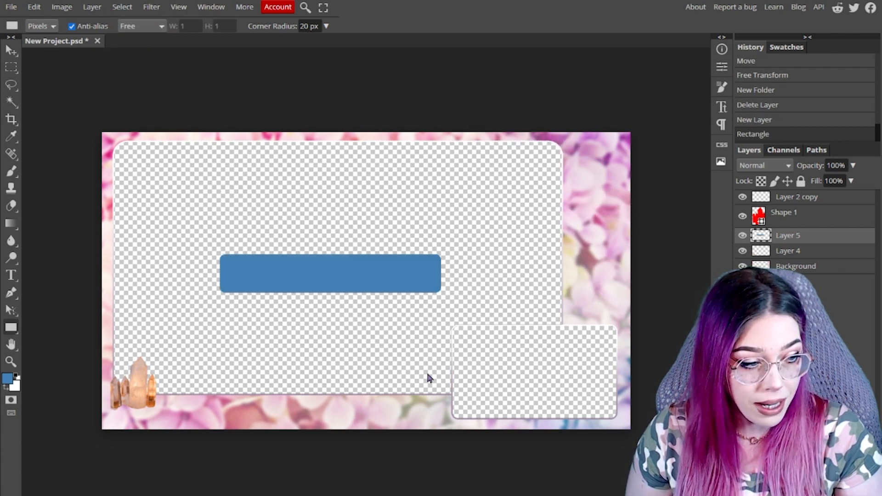
pyautogui.hotkey('ctrl', 'z')
pyautogui.moveTo(193, 407); pyautogui.dragTo(349, 425)
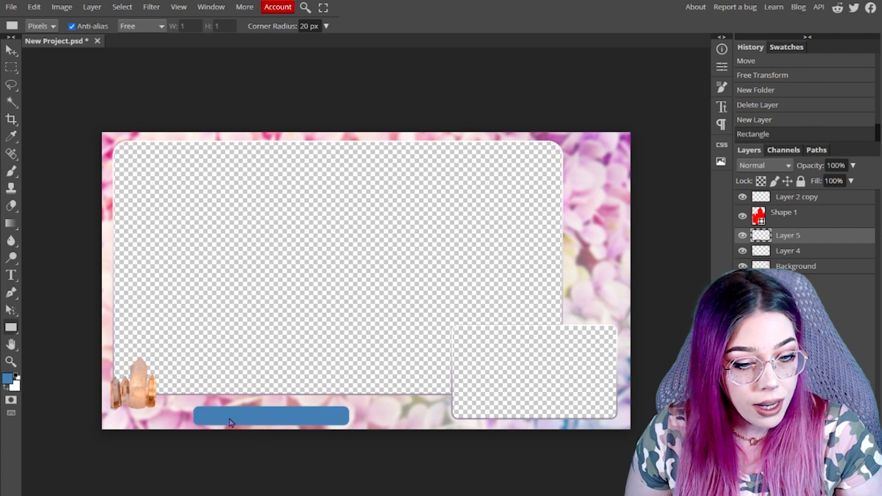
pyautogui.hotkey('ctrl', 'z')
pyautogui.moveTo(171, 400); pyautogui.dragTo(292, 422)
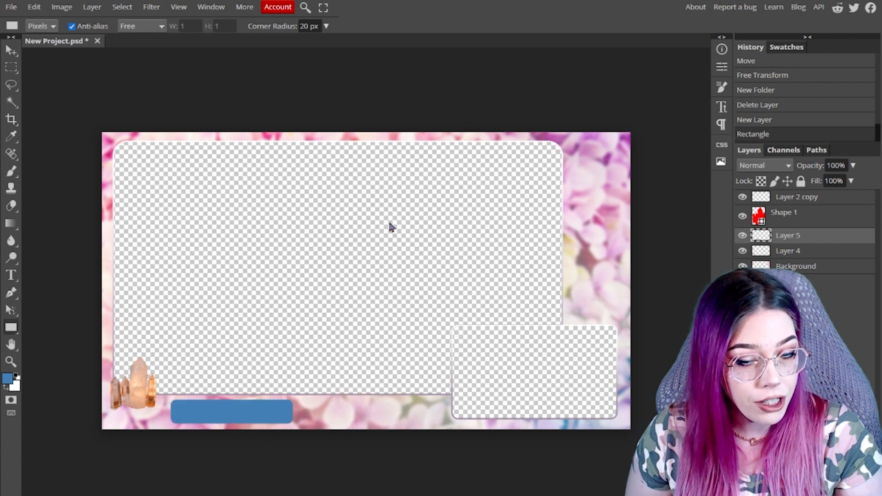
pyautogui.hotkey('ctrl', 'z')
# Step: Set the corner radius to 50 px and draw a wide blue pill-shaped bar on the lower flower border just right of the crystals
pyautogui.click(307, 26)
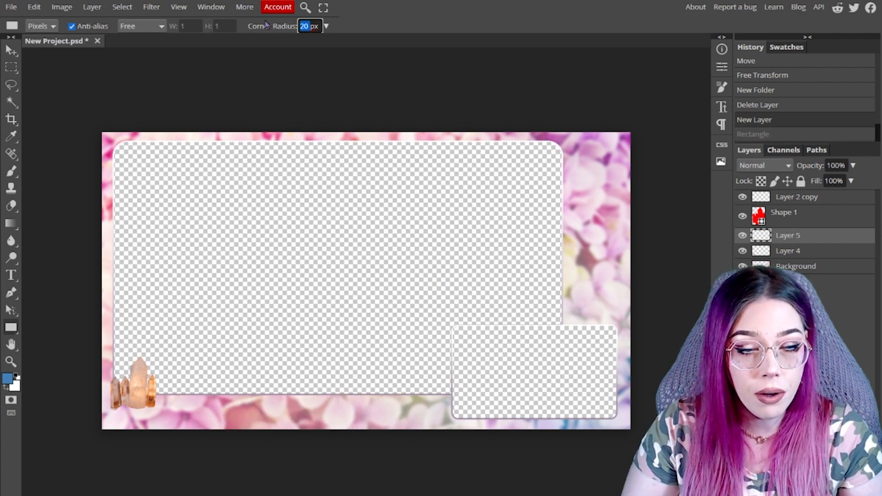
pyautogui.write('50')
pyautogui.moveTo(165, 400); pyautogui.dragTo(300, 422)
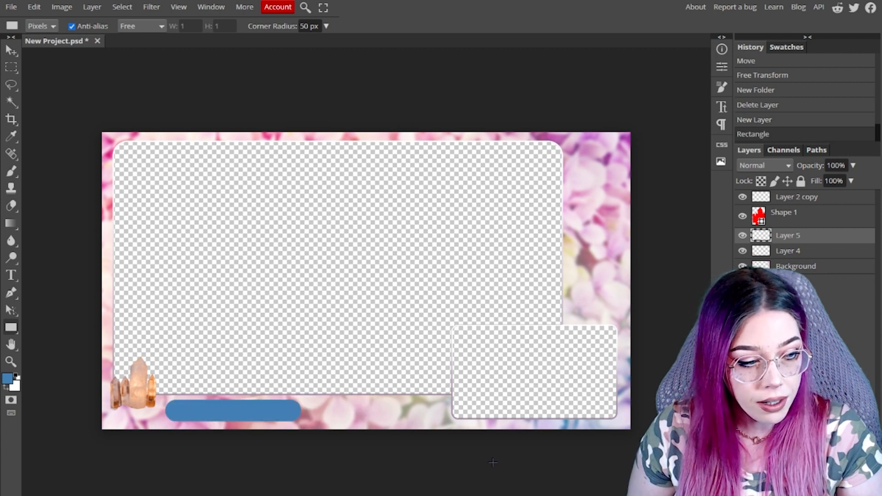
# Step: Duplicate the blue bar's layer and move the copy beside the original along the lower flower border, before the small cut-out
pyautogui.rightClick(820, 242)
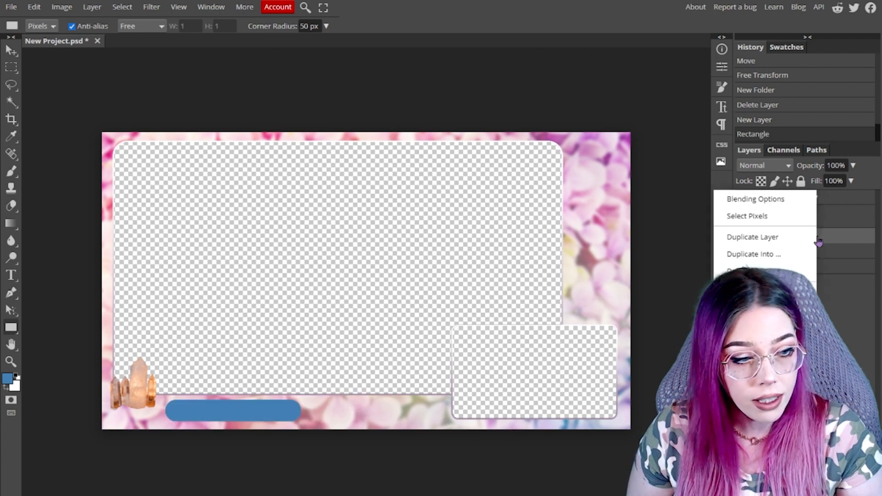
pyautogui.click(778, 240)
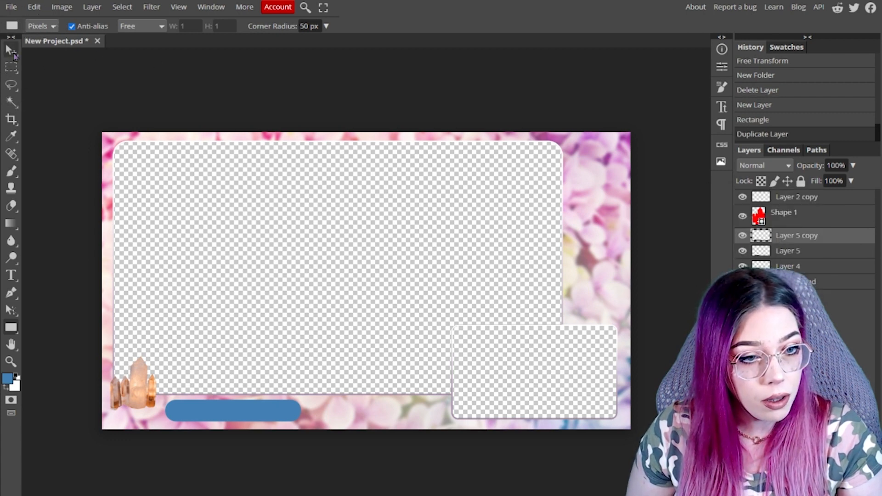
pyautogui.click(12, 51)
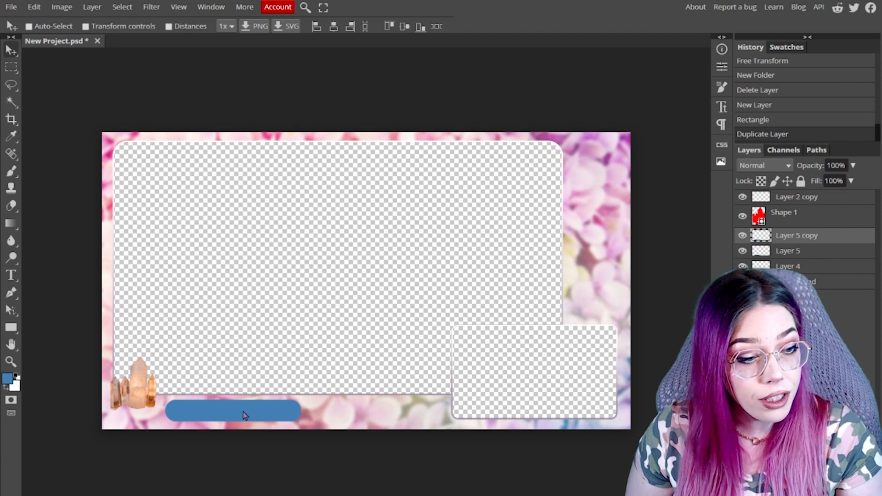
pyautogui.moveTo(219, 416); pyautogui.dragTo(347, 421)
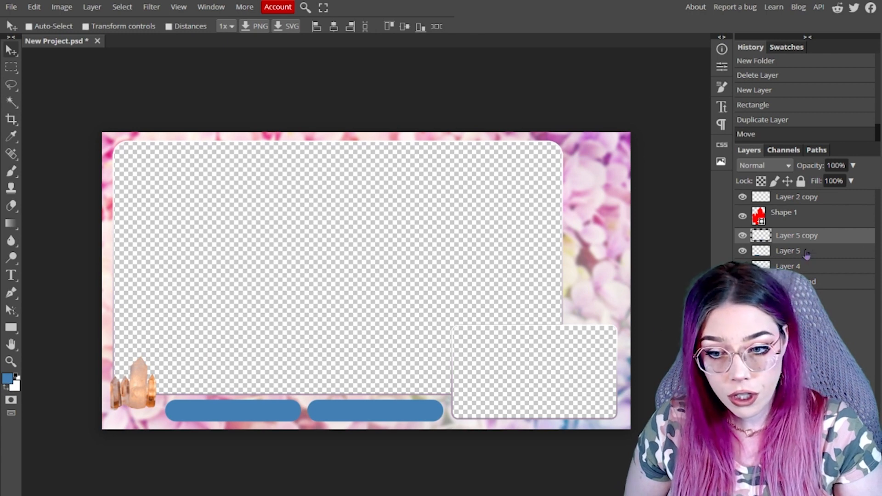
# Step: Select both blue bar layers and merge them into one layer
pyautogui.keyDown('shift'); pyautogui.click(837, 252); pyautogui.keyUp('shift')
pyautogui.click(832, 235)
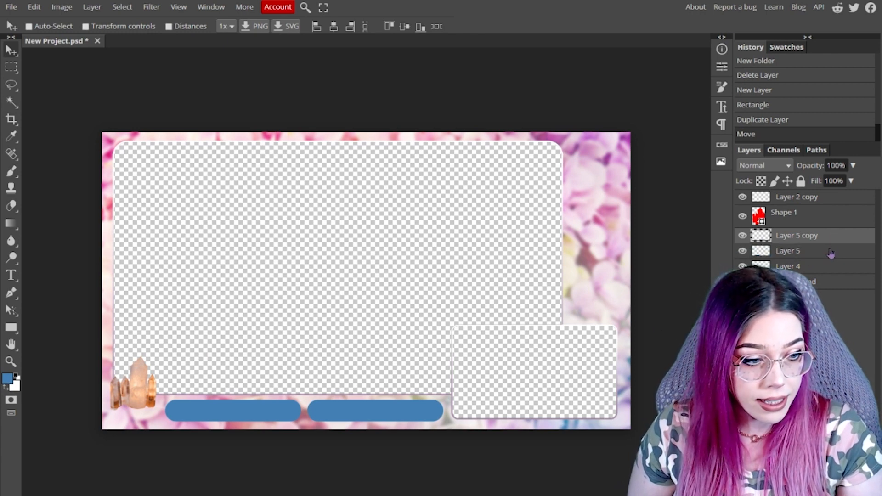
pyautogui.press('ctrl')
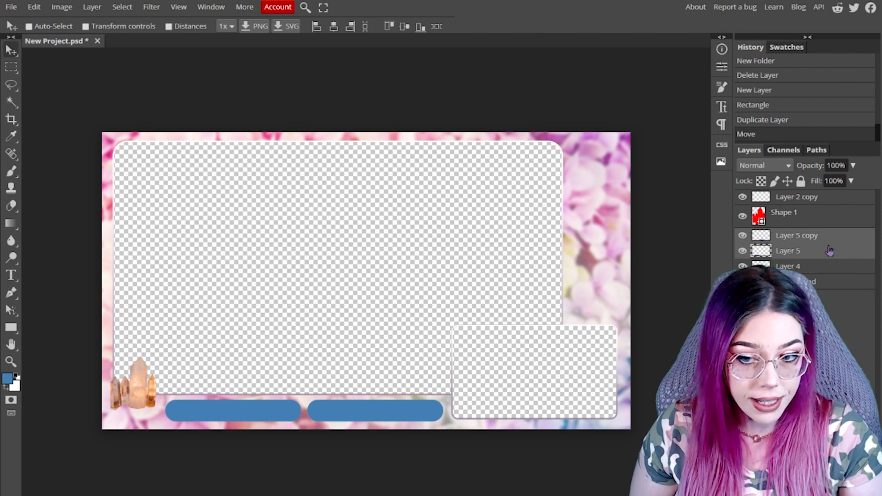
pyautogui.rightClick(834, 259)
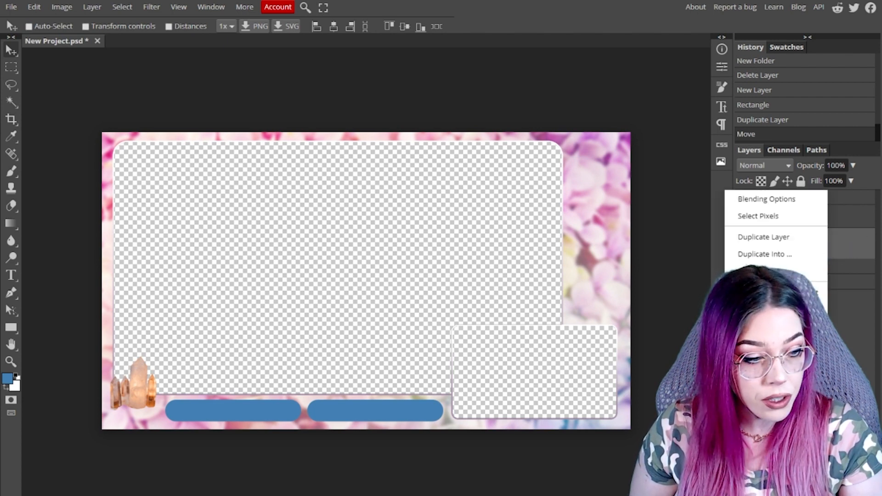
pyautogui.click(816, 292)
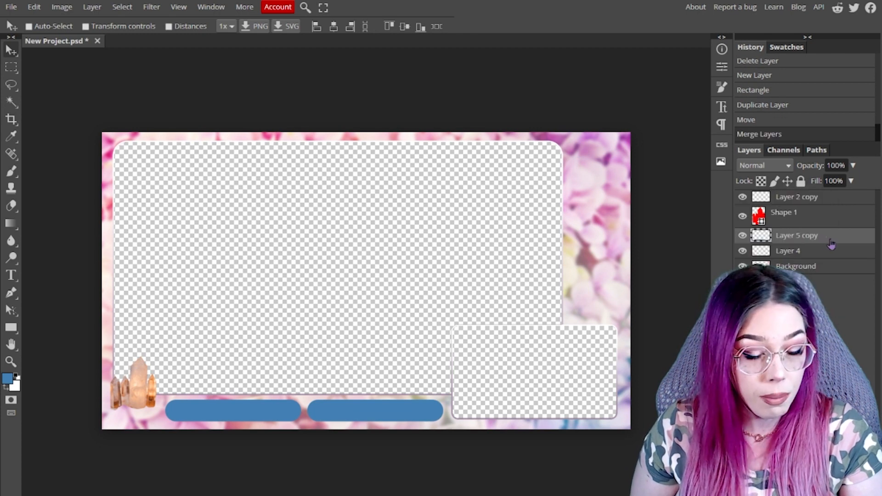
# Step: Apply a linear dark-purple-to-pink gradient overlay at 90° to the merged bars and rasterize the layer style
pyautogui.doubleClick(832, 243)
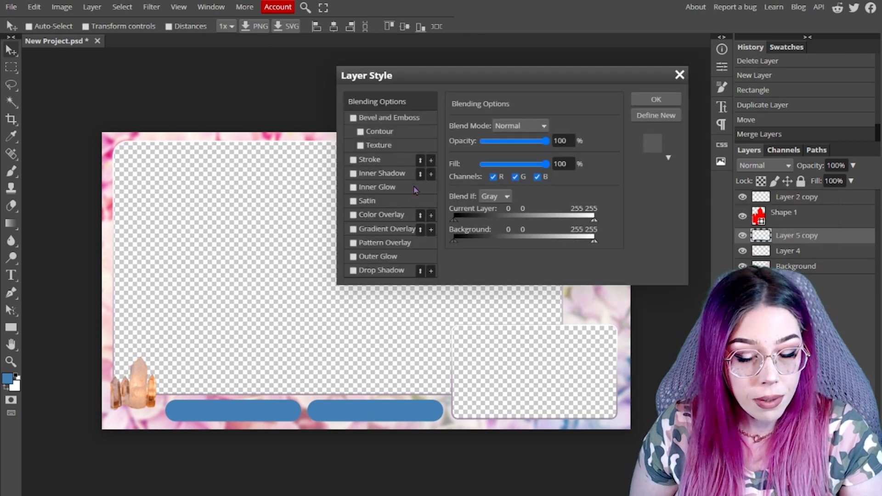
pyautogui.click(389, 229)
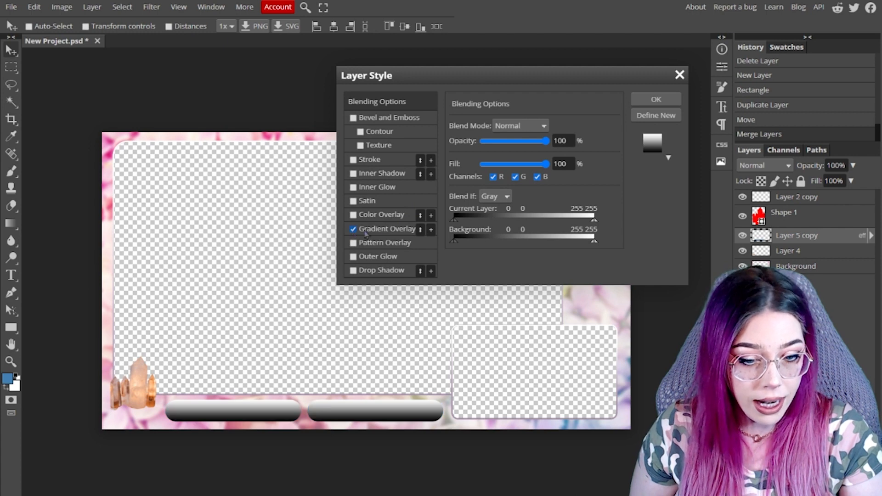
pyautogui.click(505, 154)
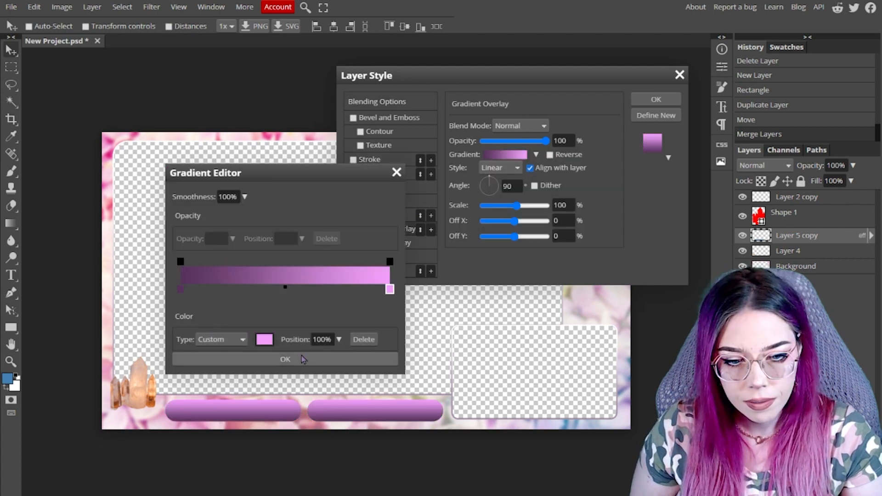
pyautogui.click(285, 359)
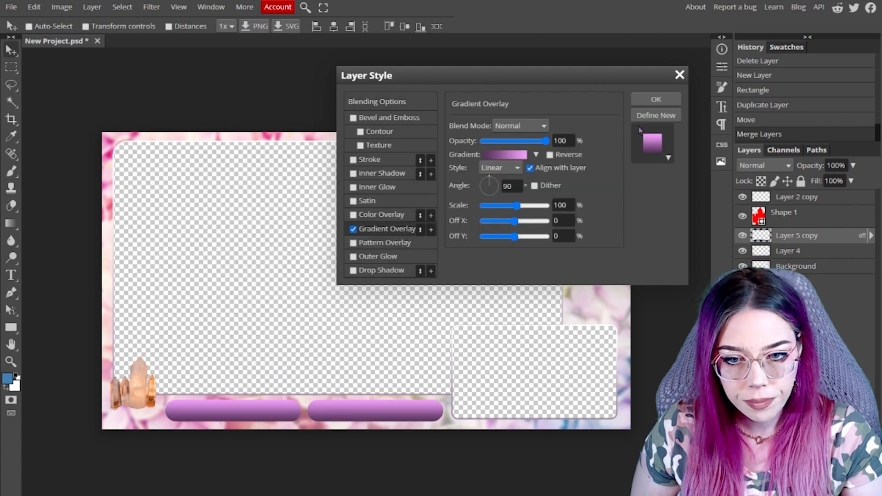
pyautogui.click(654, 100)
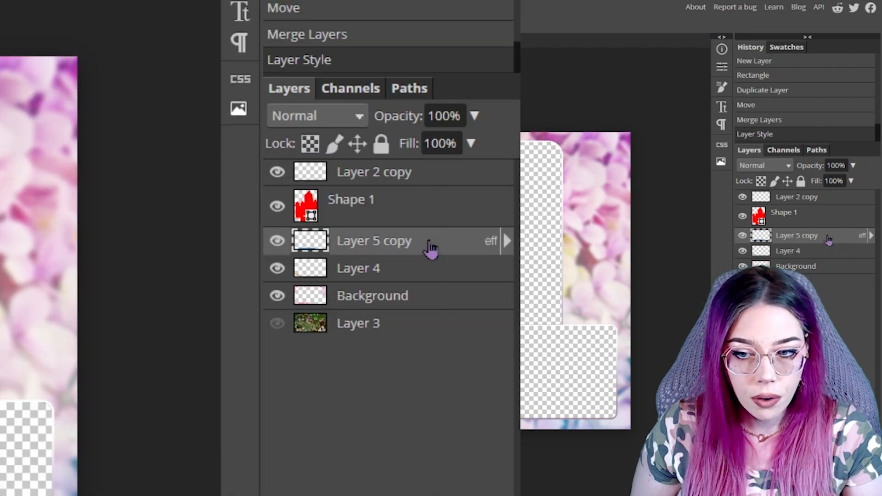
pyautogui.rightClick(827, 241)
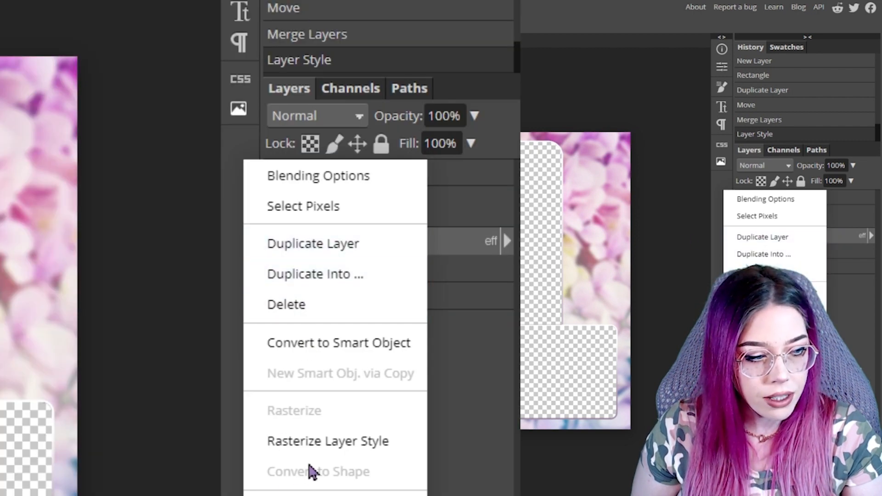
pyautogui.click(315, 445)
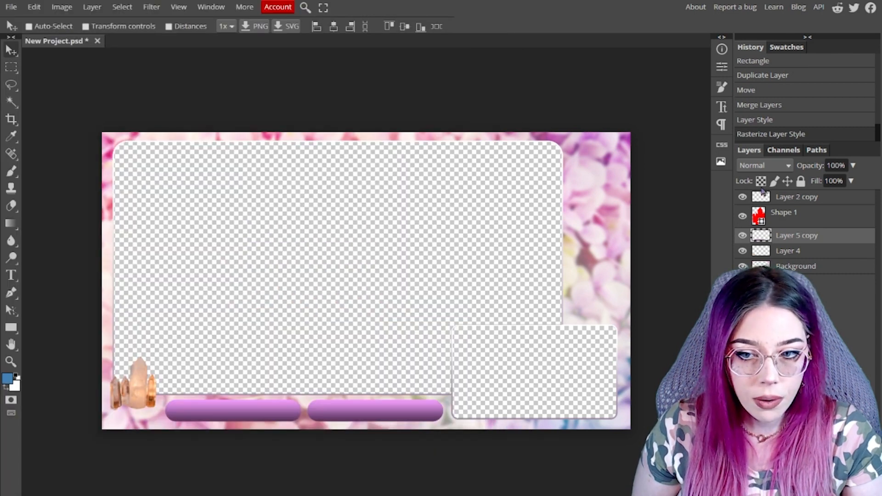
# Step: Try the Soft Light, Darken and Linear Dodge blend modes on the merged bars' layer
pyautogui.click(765, 167)
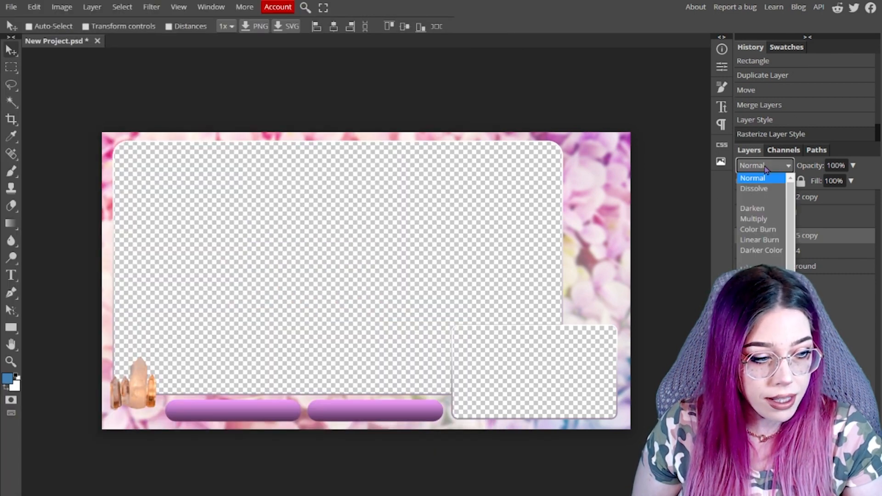
pyautogui.click(767, 170)
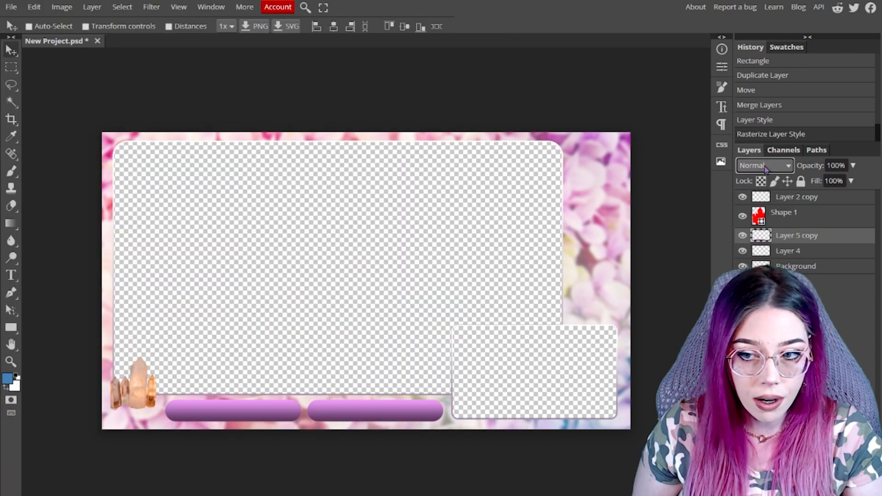
pyautogui.click(743, 251)
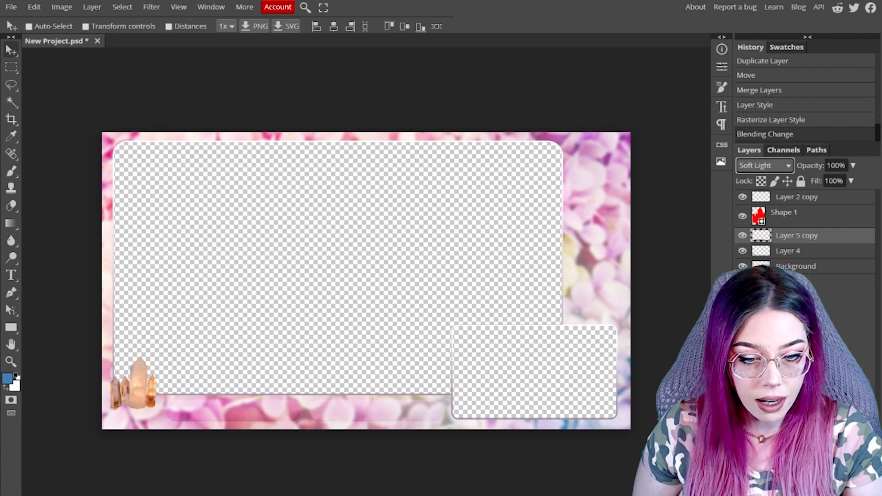
pyautogui.click(764, 165)
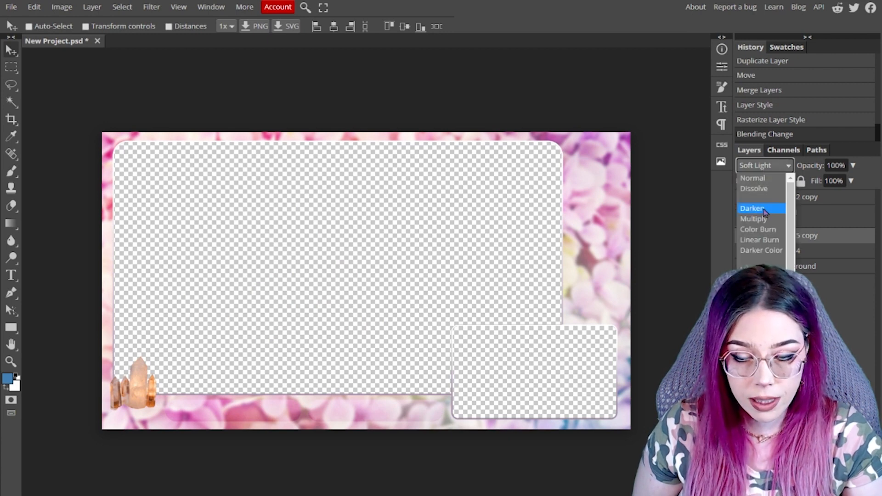
pyautogui.click(765, 208)
pyautogui.click(764, 166)
pyautogui.click(758, 225)
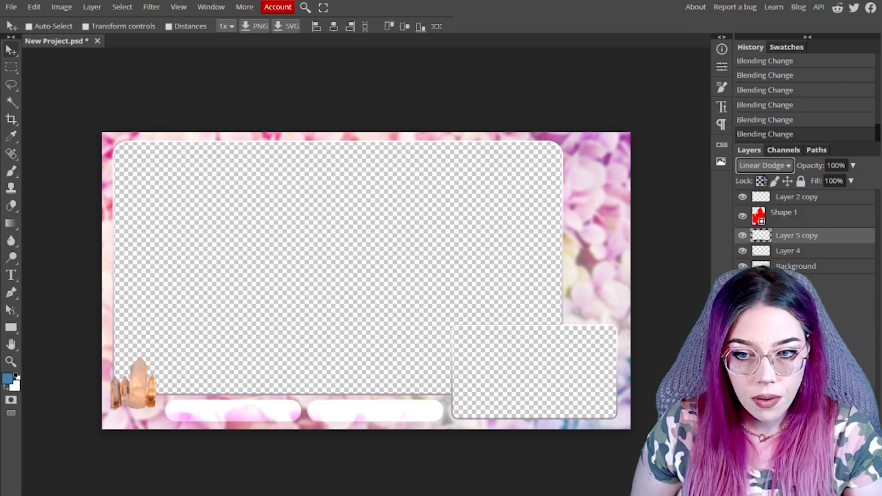
# Step: Try the Difference, Hue and Luminosity blend modes on the merged bars' layer
pyautogui.click(764, 167)
pyautogui.scroll(-4, 762, 220)
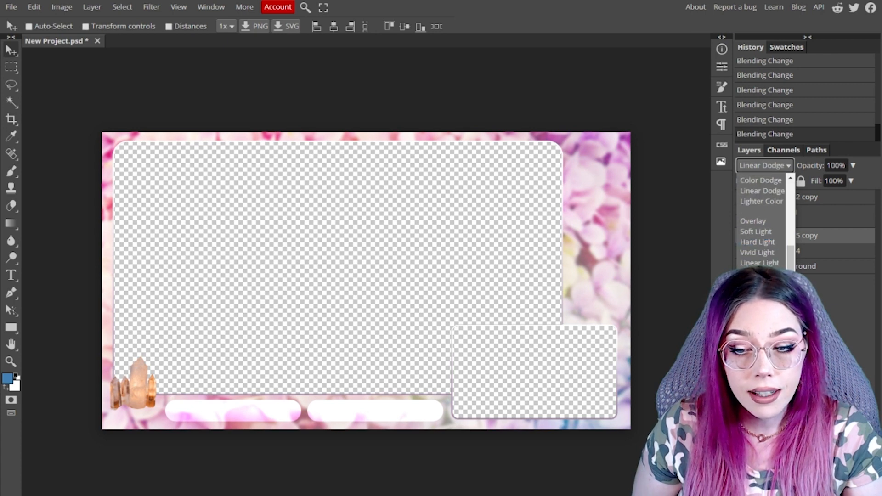
pyautogui.click(755, 304)
pyautogui.click(762, 168)
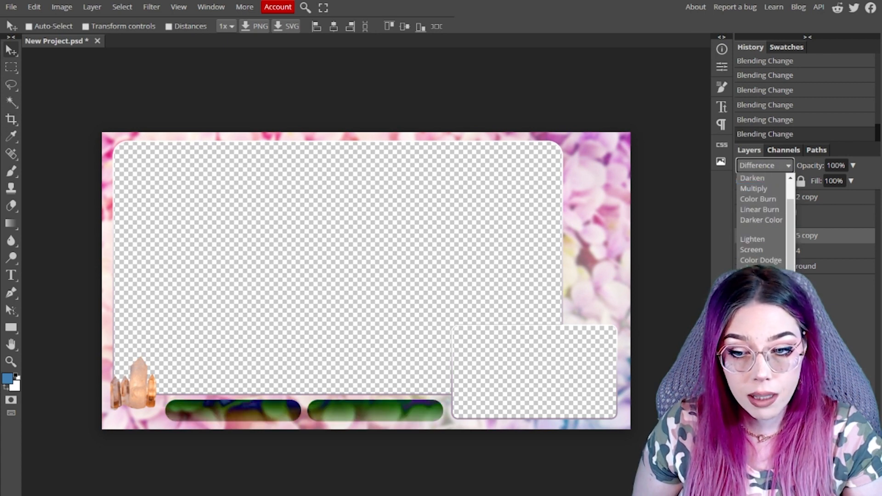
pyautogui.scroll(-2, 758, 347)
pyautogui.click(757, 352)
pyautogui.click(765, 169)
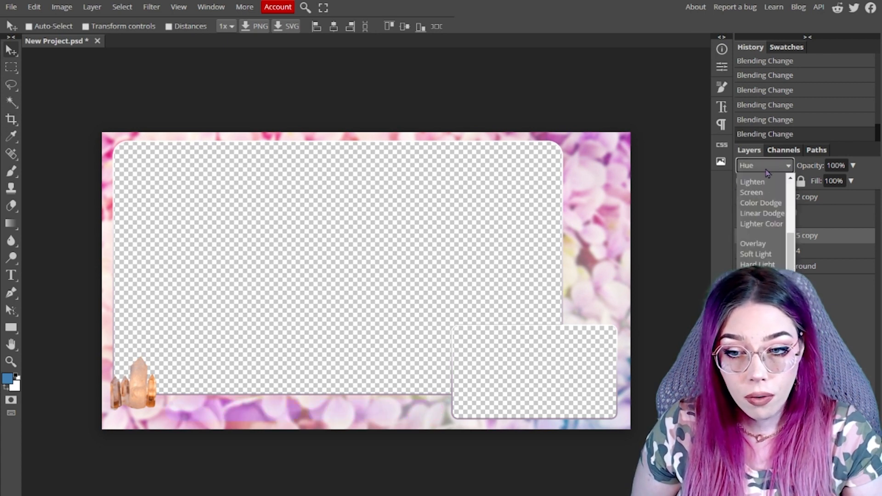
pyautogui.scroll(-1, 758, 358)
pyautogui.click(758, 378)
# Step: Try Color Dodge on the merged bars' layer and settle on the Screen blend mode
pyautogui.click(765, 167)
pyautogui.scroll(3, 760, 221)
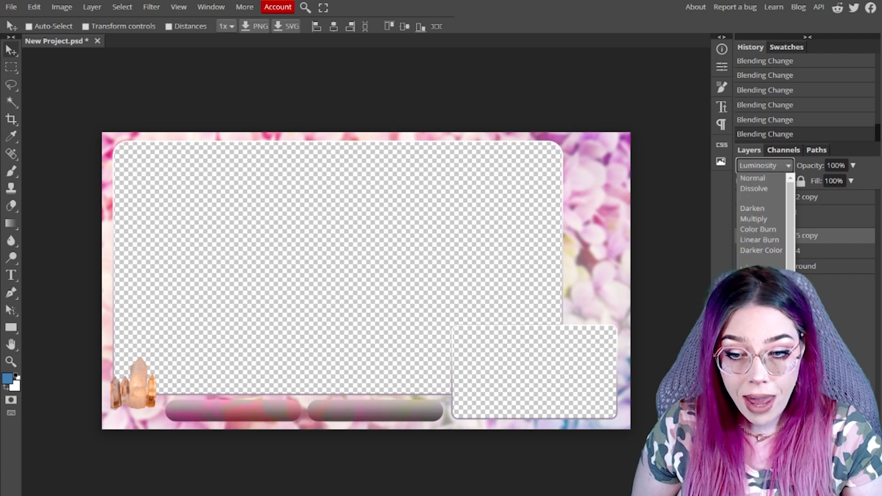
pyautogui.scroll(-1, 760, 221)
pyautogui.click(758, 258)
pyautogui.click(764, 166)
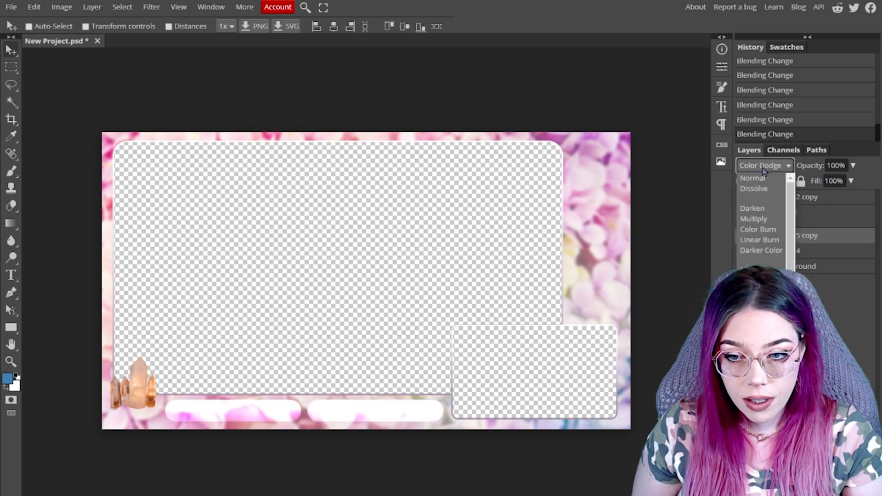
pyautogui.click(756, 281)
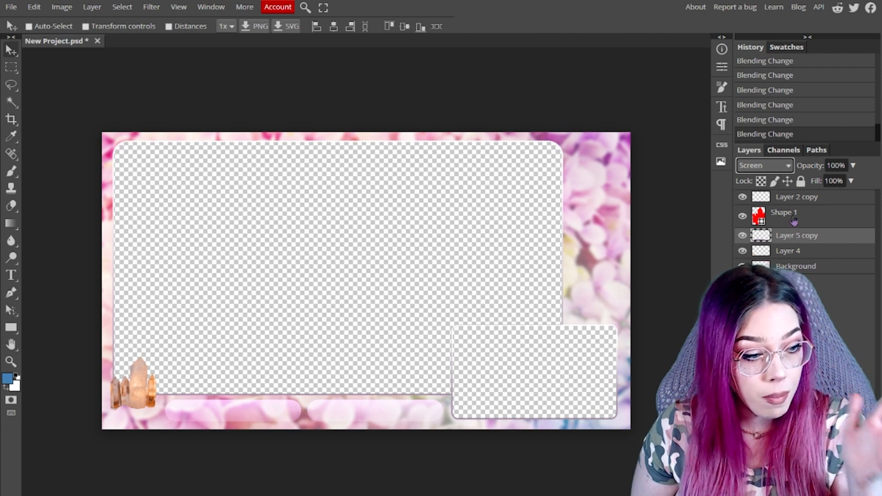
# Step: Add a 5 px outside stroke to the bars' layer and set its fill type to Color in purple
pyautogui.doubleClick(830, 243)
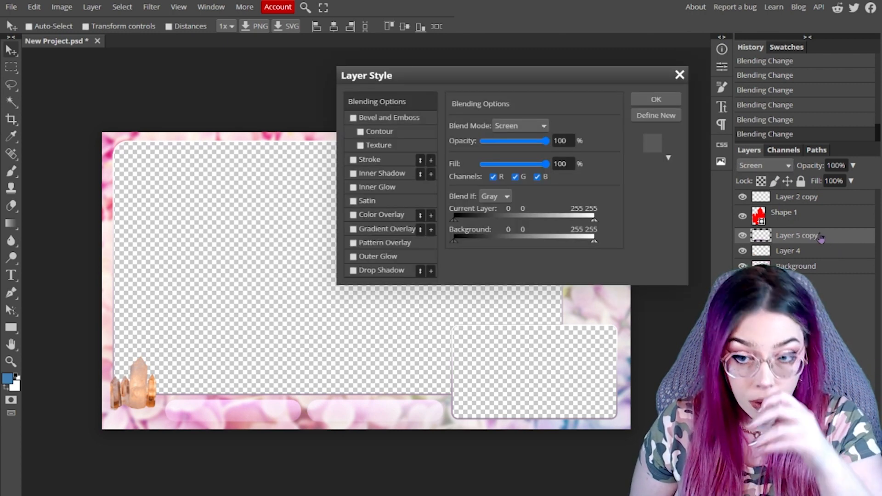
pyautogui.click(360, 163)
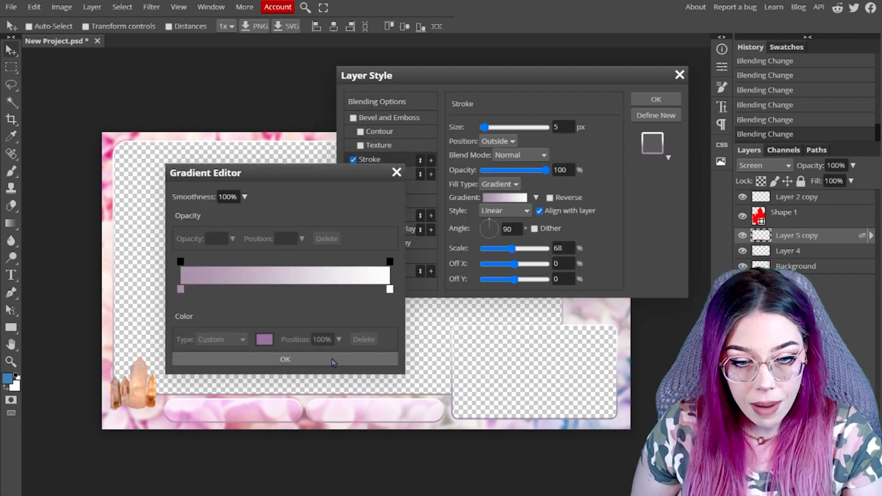
pyautogui.click(332, 360)
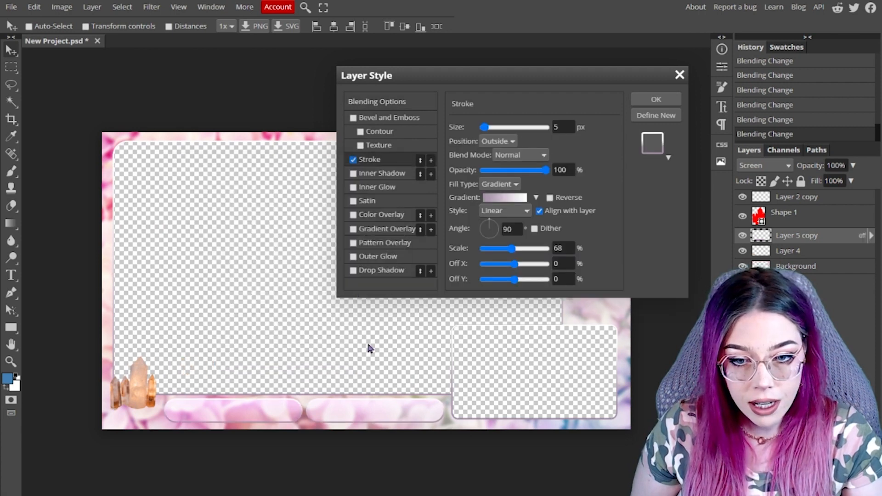
pyautogui.click(539, 210)
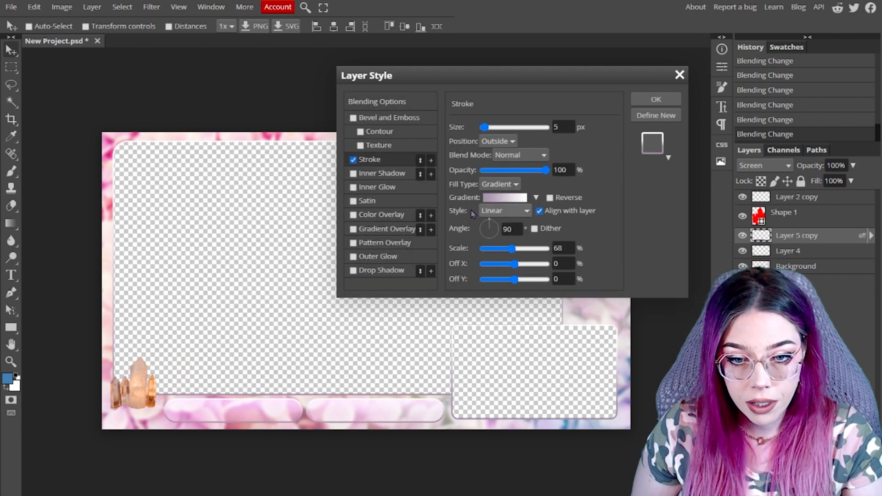
pyautogui.click(498, 184)
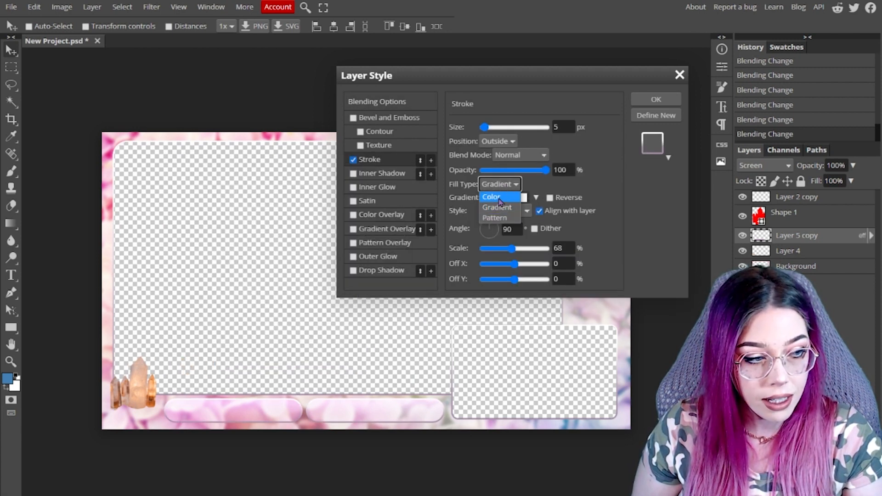
pyautogui.click(500, 199)
# Step: Try Soft Light for the bars' stroke and set the stroke's blend mode to Overlay
pyautogui.click(518, 155)
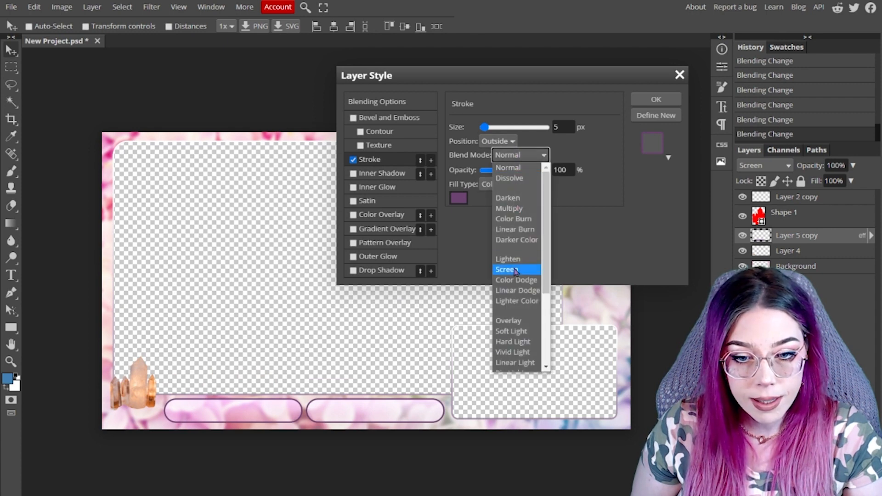
pyautogui.click(512, 331)
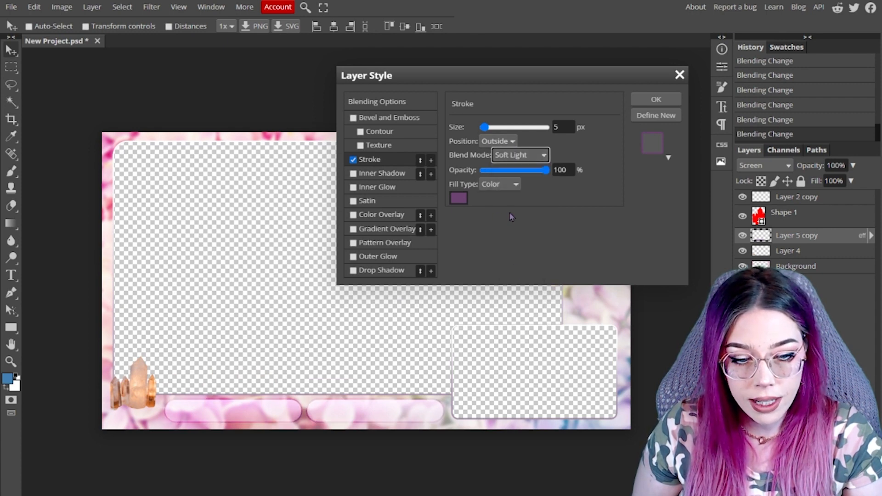
pyautogui.press('Up')
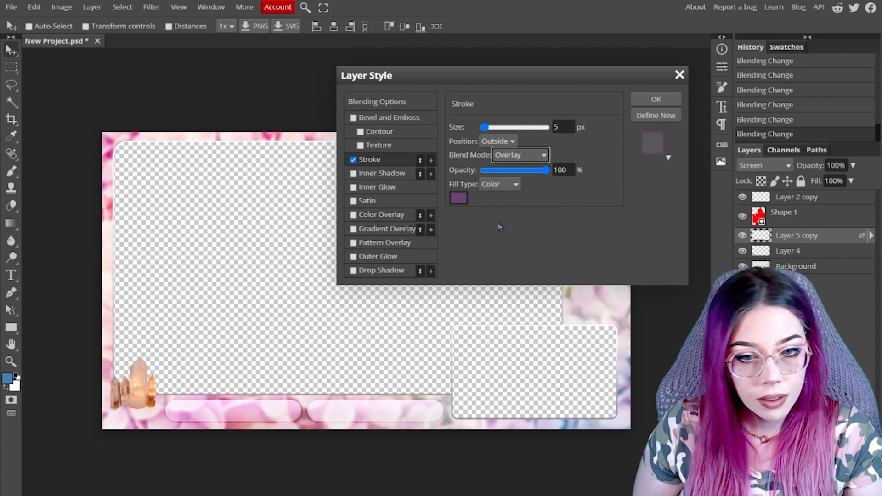
# Step: Add a black Multiply drop shadow to the bars' layer at a 143° angle, 57% opacity and 12 px distance
pyautogui.click(376, 271)
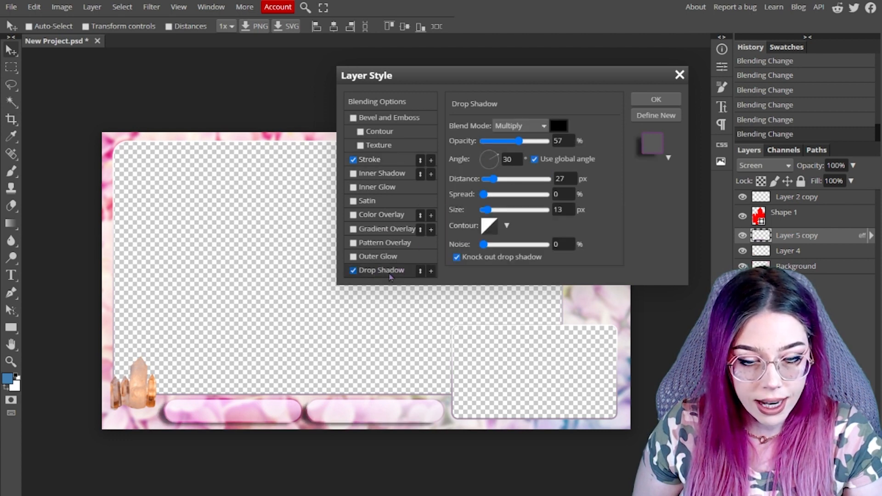
pyautogui.moveTo(487, 159); pyautogui.dragTo(490, 195)
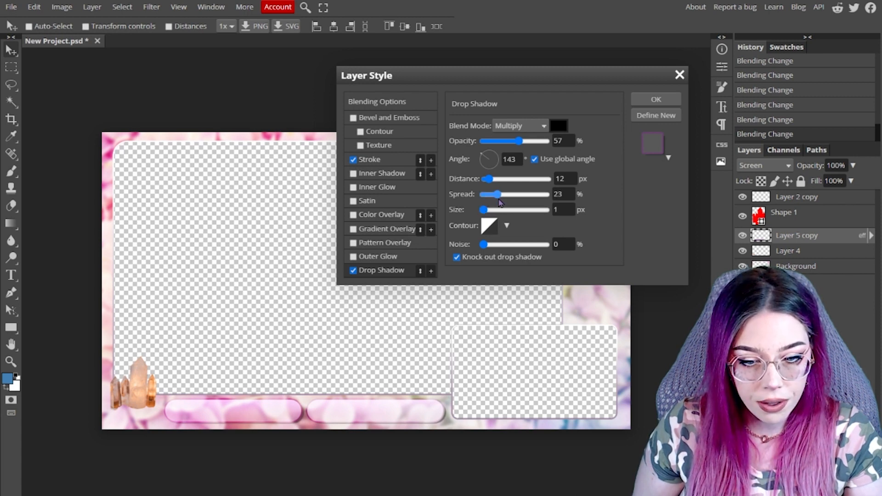
pyautogui.click(652, 99)
# Step: Delete the Shape 1 outline layer and check Layer 4's content by toggling its visibility off and on
pyautogui.click(804, 222)
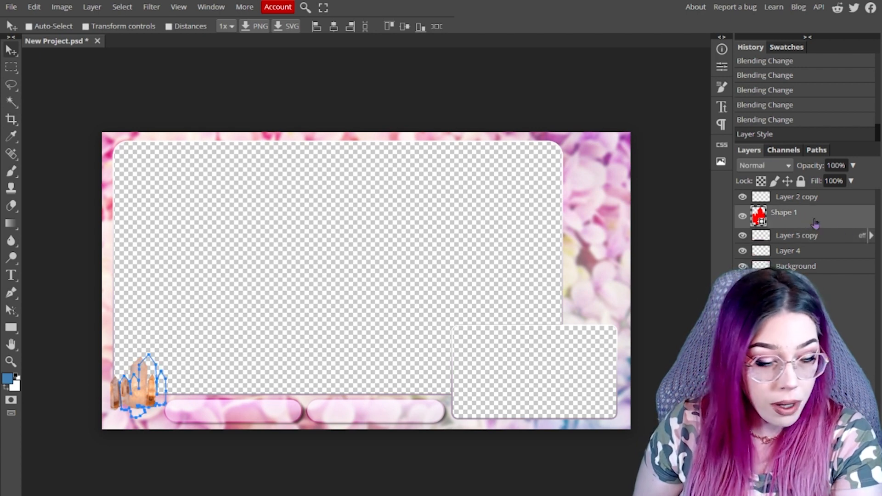
pyautogui.press('Delete')
pyautogui.click(742, 228)
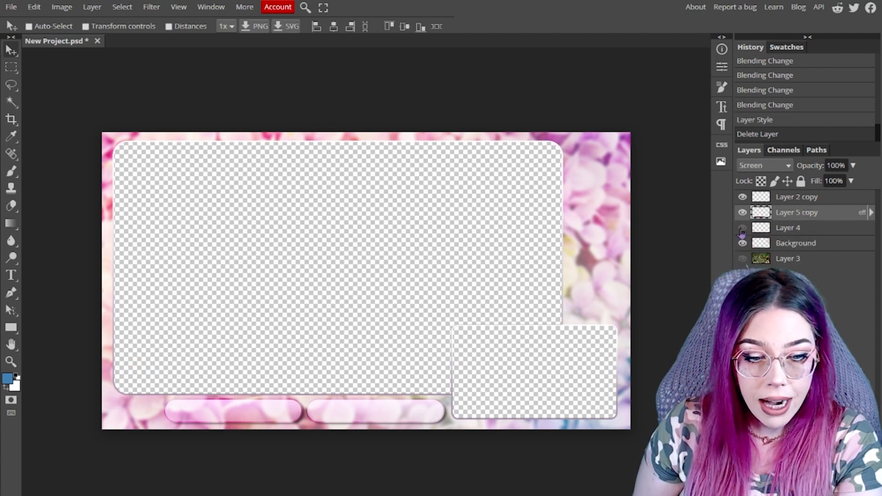
pyautogui.click(742, 229)
# Step: Give the crystals on Layer 4 a 5 px white outside stroke in Normal mode and a 57% Multiply drop shadow with 12 px distance
pyautogui.doubleClick(815, 229)
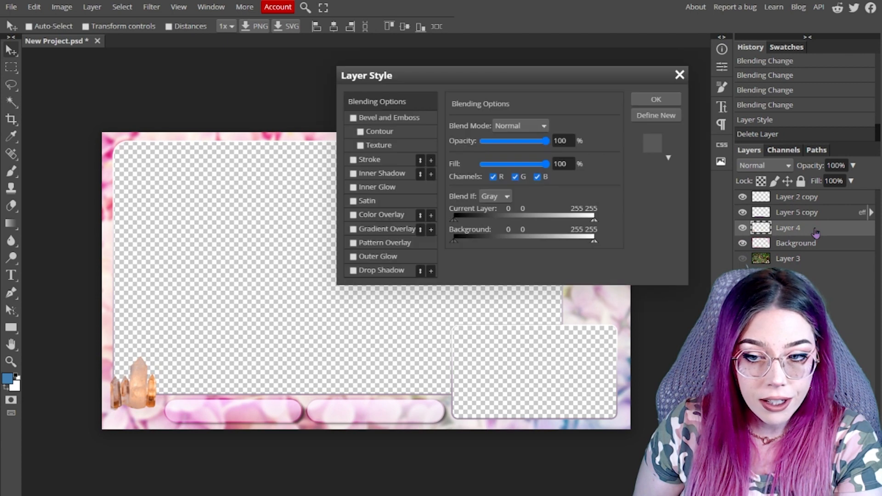
pyautogui.click(370, 160)
pyautogui.click(517, 155)
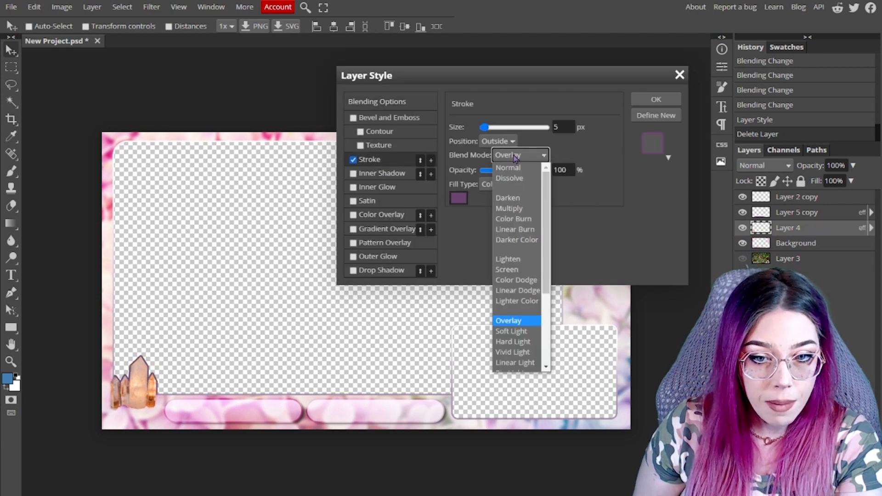
pyautogui.click(507, 167)
pyautogui.click(458, 198)
pyautogui.moveTo(130, 172); pyautogui.dragTo(102, 100)
pyautogui.click(289, 237)
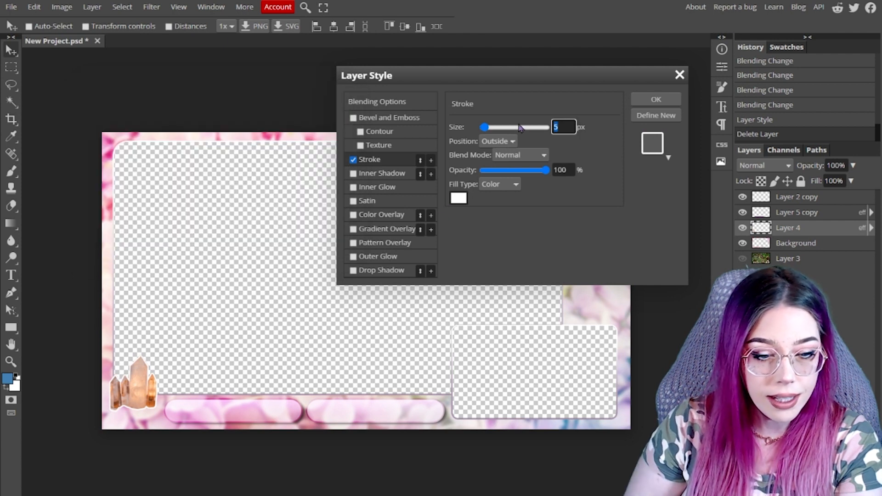
pyautogui.click(381, 271)
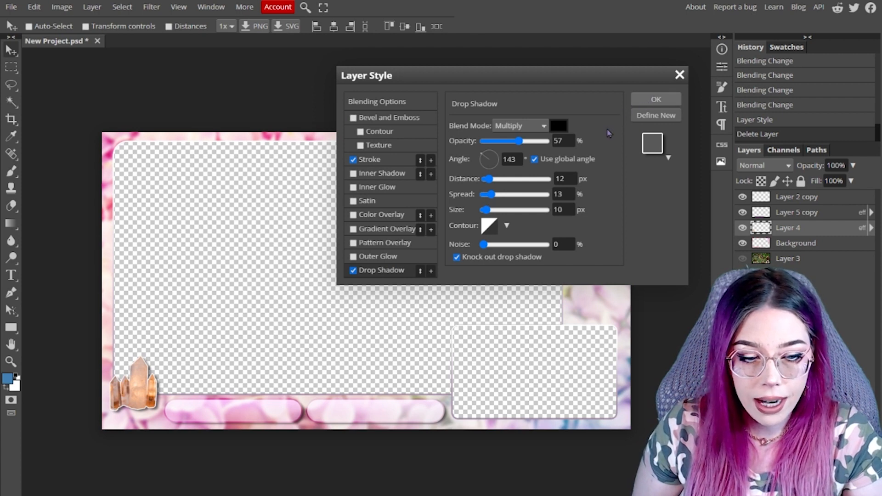
pyautogui.click(650, 102)
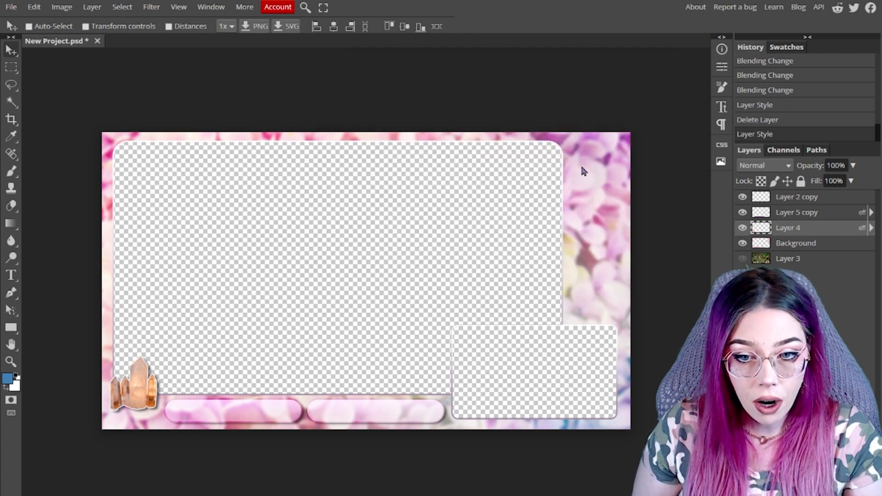
# Step: Add a text box across the large cut-out reading CoolGamerTime and set its text size to 102 px
pyautogui.click(11, 274)
pyautogui.moveTo(149, 190); pyautogui.dragTo(562, 305)
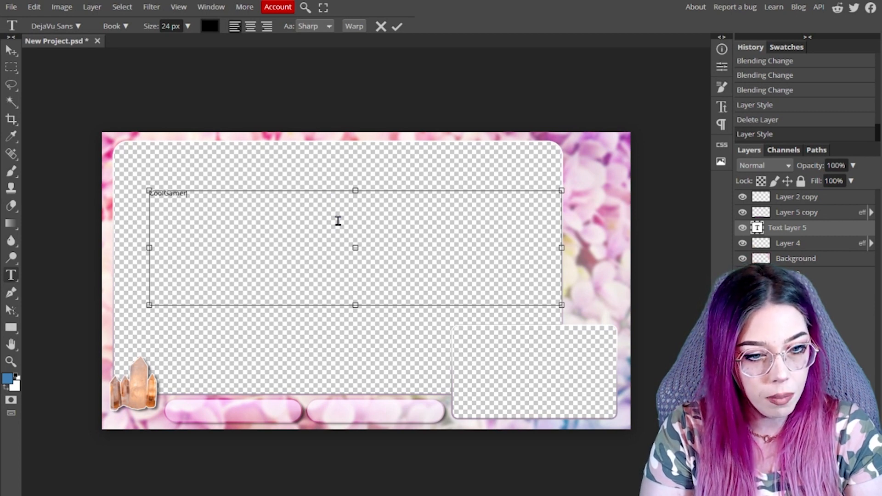
pyautogui.hotkey('ctrl', 'a')
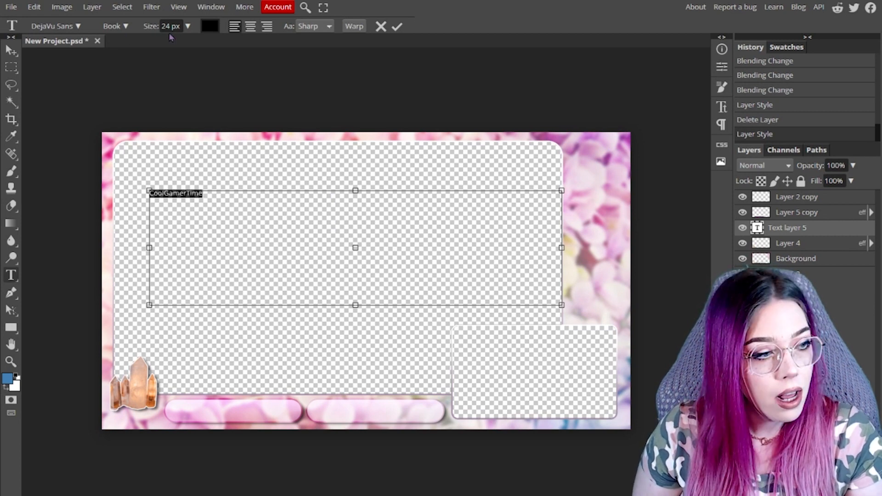
pyautogui.click(188, 26)
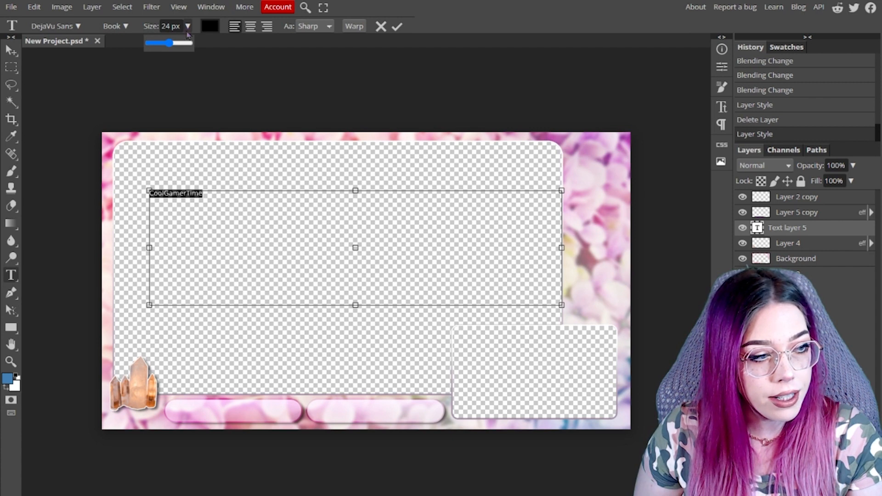
pyautogui.moveTo(169, 43); pyautogui.dragTo(184, 45)
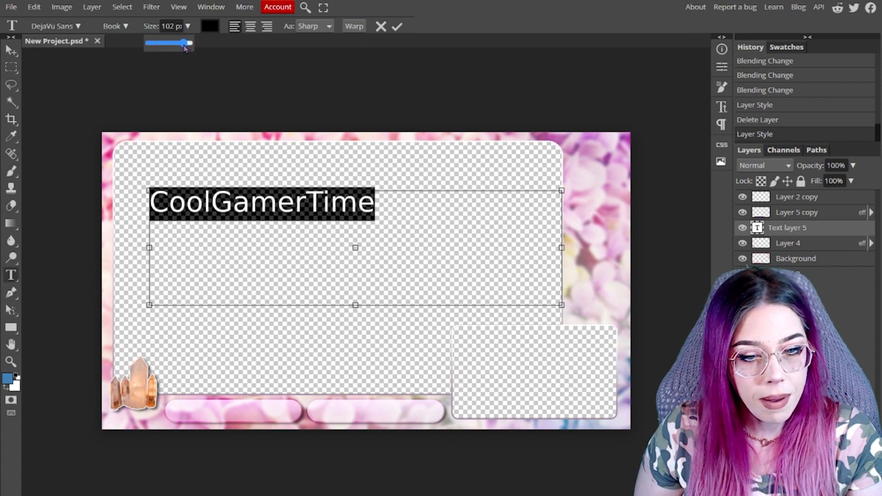
# Step: Change the CoolGamerTime text to the Caveat font and set its size to 137 px
pyautogui.click(74, 26)
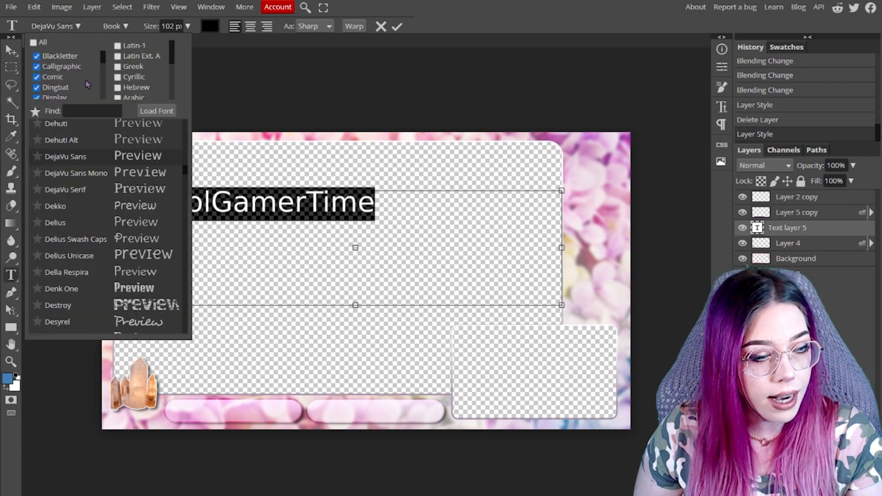
pyautogui.scroll(-5, 151, 225)
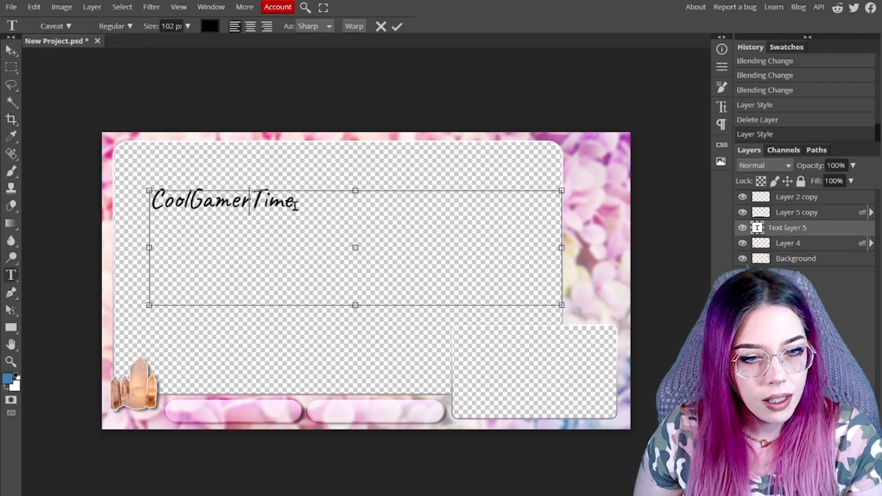
pyautogui.moveTo(295, 204); pyautogui.dragTo(123, 210)
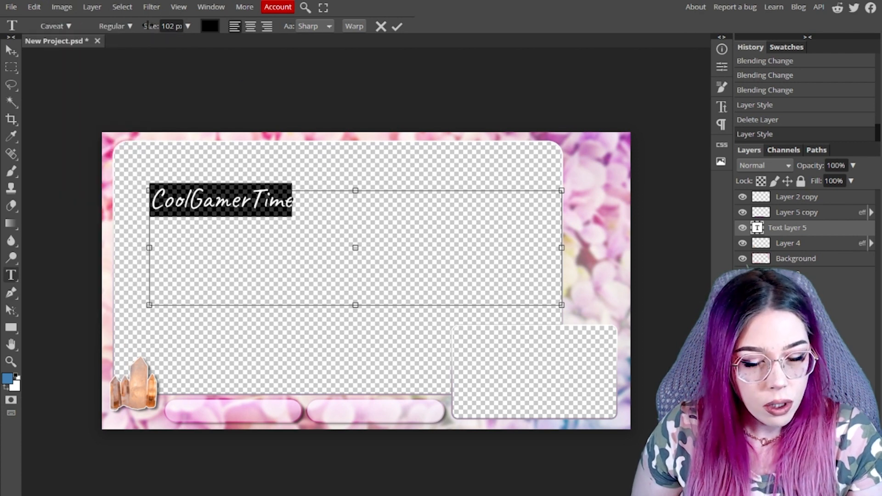
pyautogui.moveTo(150, 26); pyautogui.dragTo(164, 30)
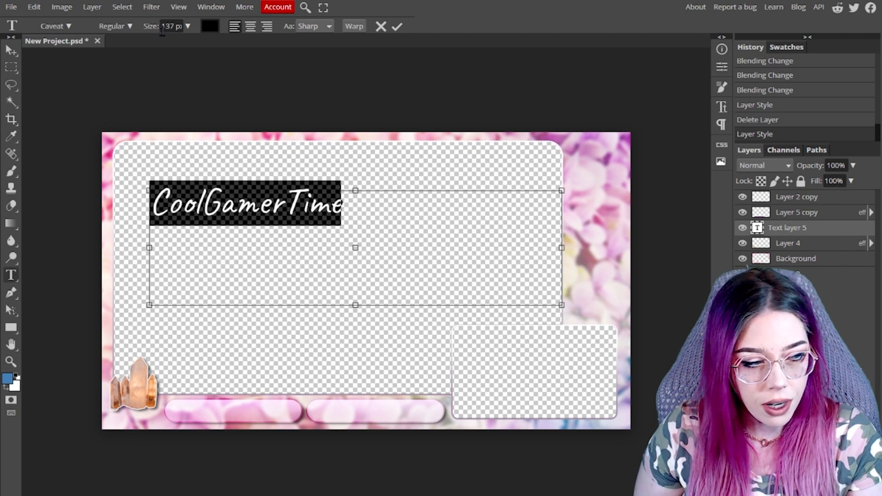
pyautogui.click(354, 206)
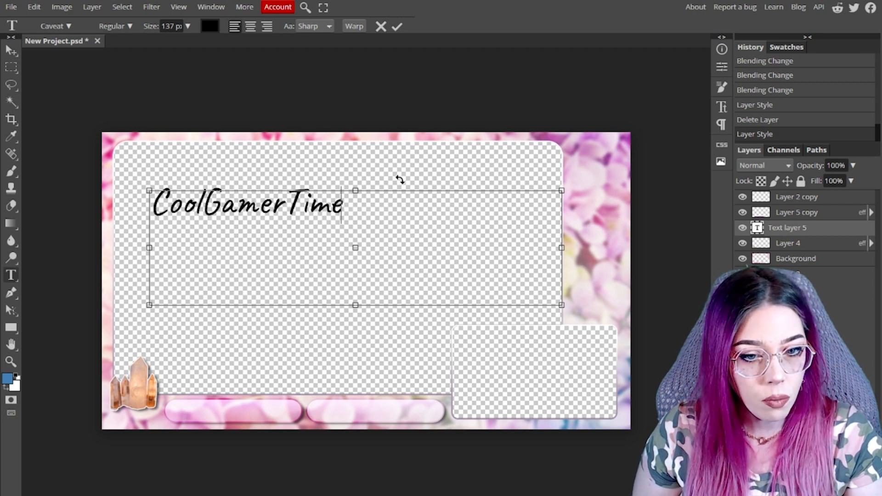
# Step: Rotate the CoolGamerTime text 90° clockwise and move it onto the flower strip beside the large cut-out
pyautogui.moveTo(399, 179); pyautogui.dragTo(413, 285)
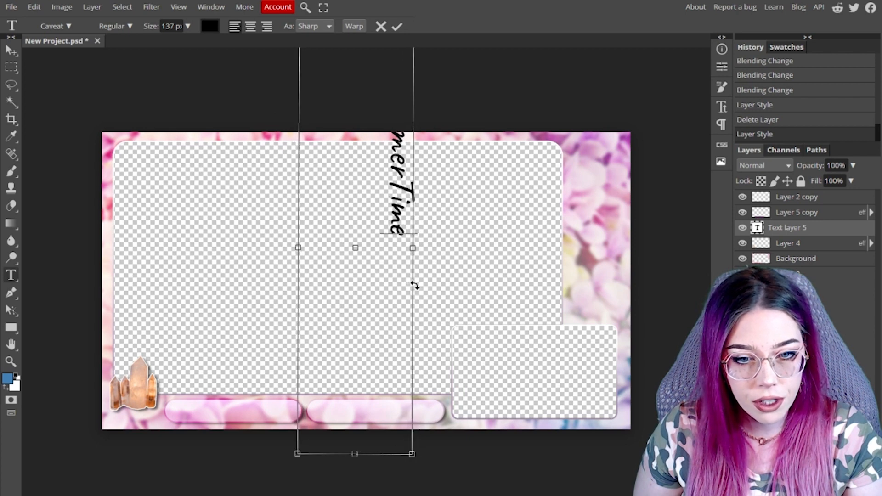
pyautogui.click(397, 27)
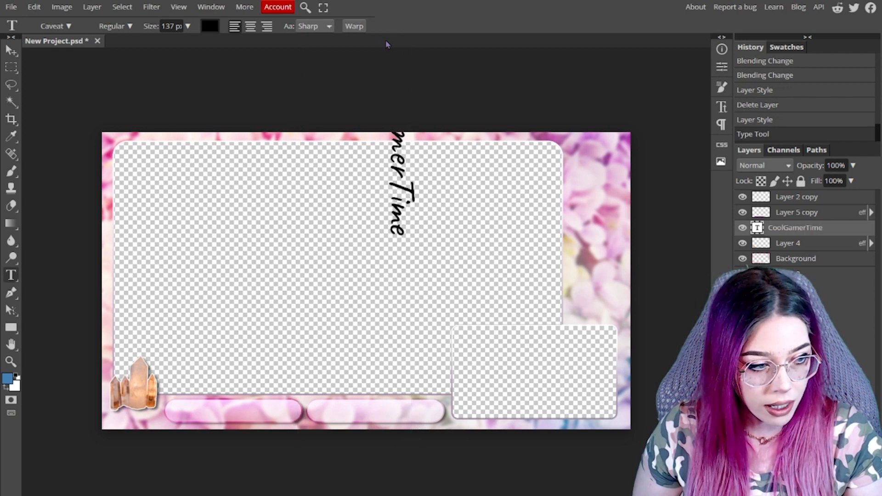
pyautogui.click(11, 51)
pyautogui.moveTo(390, 143); pyautogui.dragTo(578, 244)
# Step: Reduce the CoolGamerTime text to 100 px and position it on the flower strip just above the small cut-out
pyautogui.click(11, 274)
pyautogui.click(586, 251)
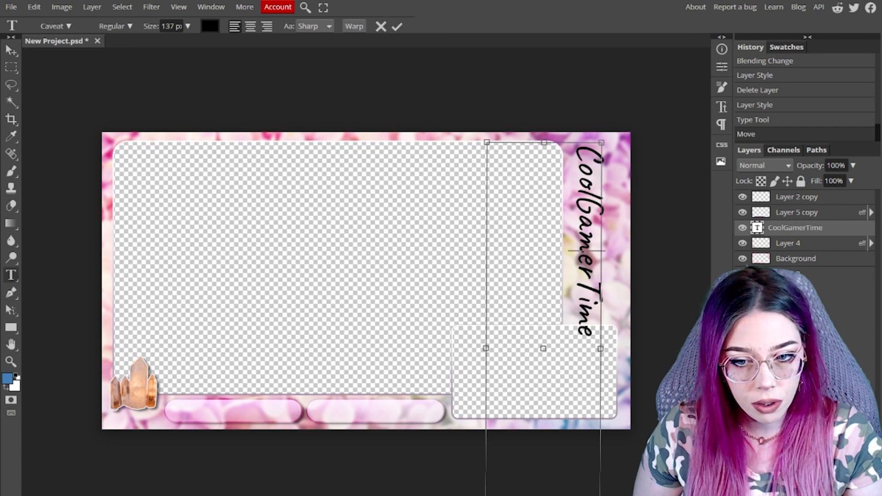
pyautogui.hotkey('ctrl', 'a')
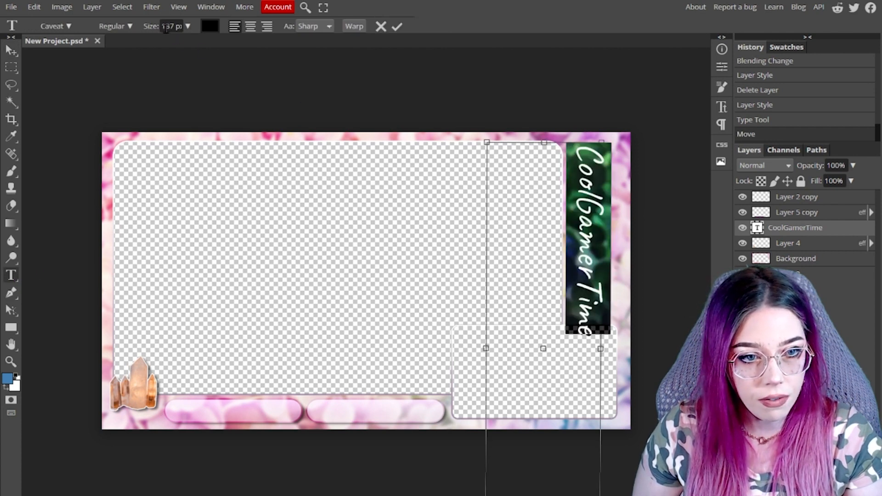
pyautogui.moveTo(154, 24); pyautogui.dragTo(145, 23)
pyautogui.click(11, 49)
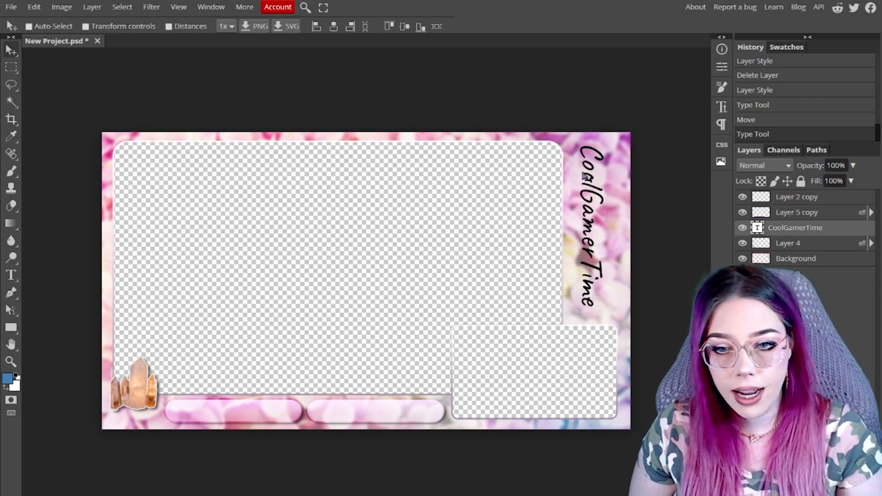
pyautogui.moveTo(598, 170)
pyautogui.mouseDown()
pyautogui.moveTo(597, 188)
pyautogui.moveTo(587, 179)
pyautogui.moveTo(593, 183)
pyautogui.mouseUp()
pyautogui.click(11, 275)
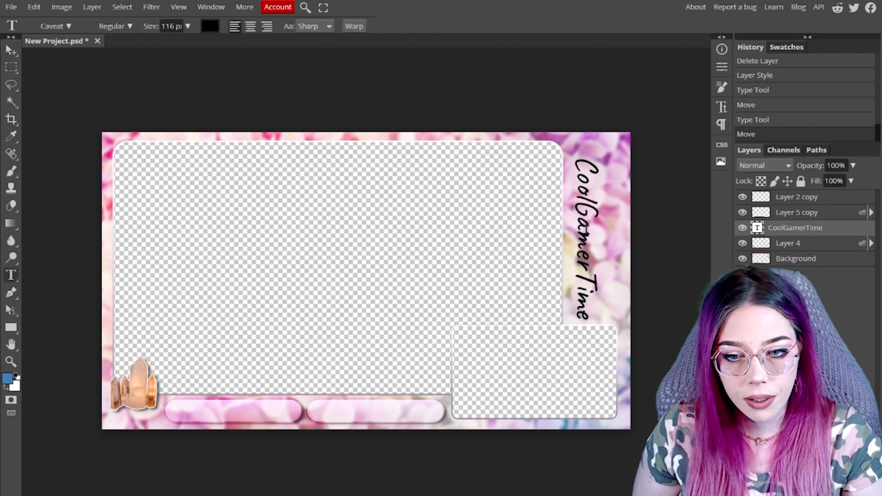
pyautogui.click(594, 180)
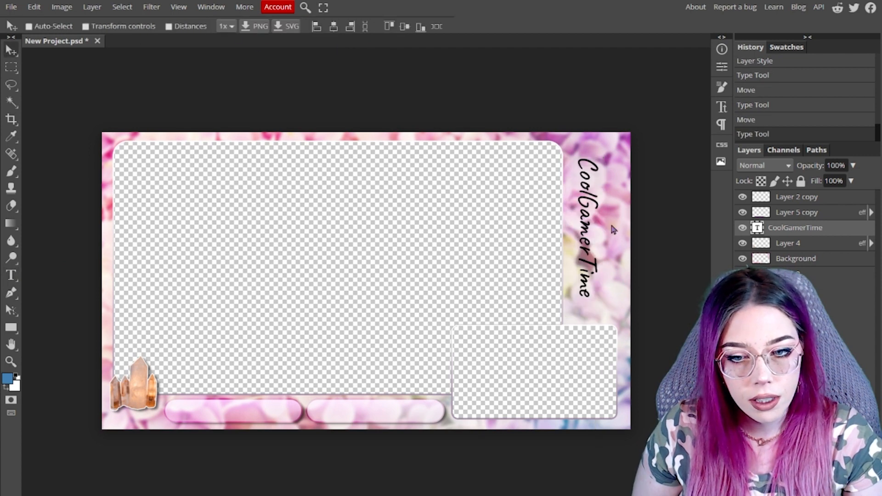
pyautogui.moveTo(609, 223); pyautogui.dragTo(590, 242)
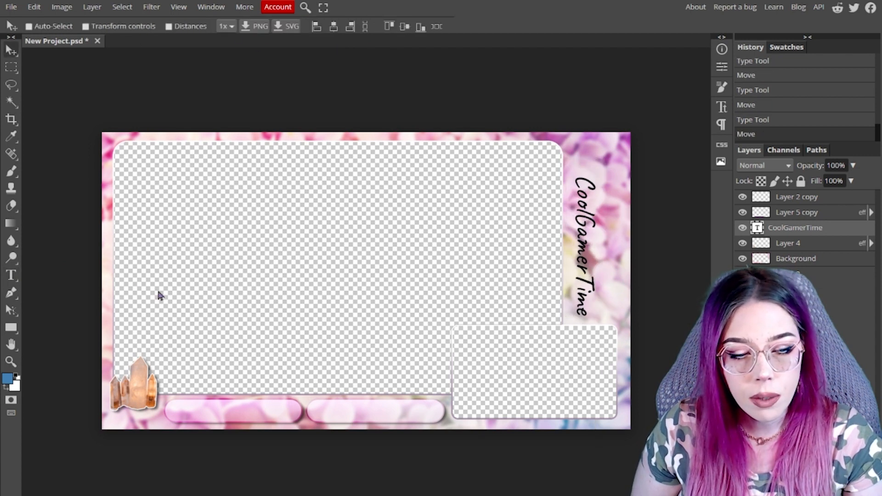
# Step: Create a second text box in the Fredoka dingbats font containing only the cat symbol, entered as the letter e
pyautogui.click(17, 275)
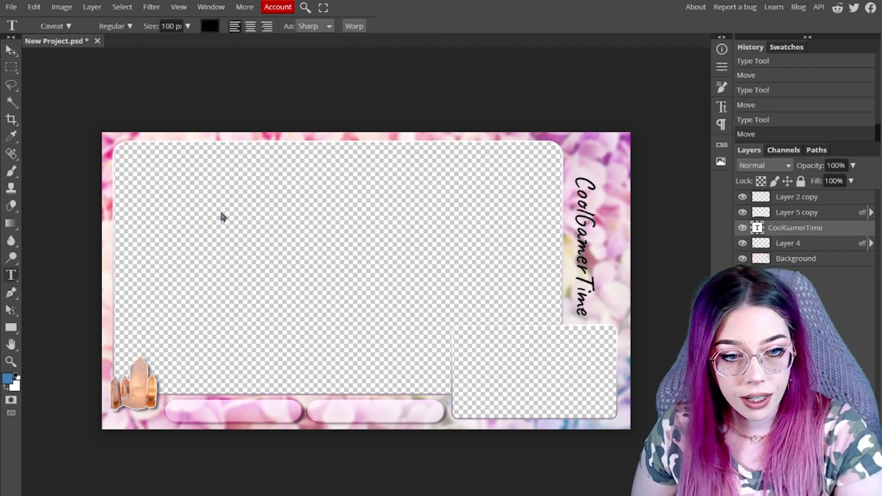
pyautogui.moveTo(221, 211); pyautogui.dragTo(473, 299)
pyautogui.click(68, 27)
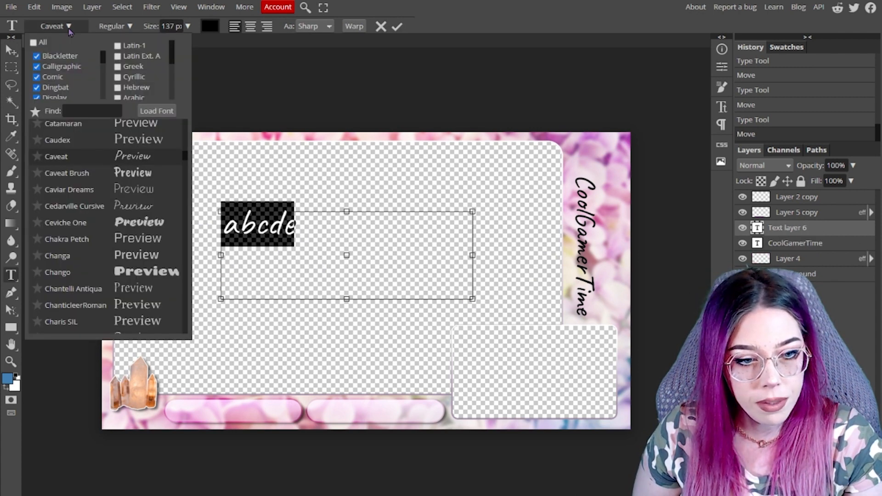
pyautogui.scroll(-10, 77, 164)
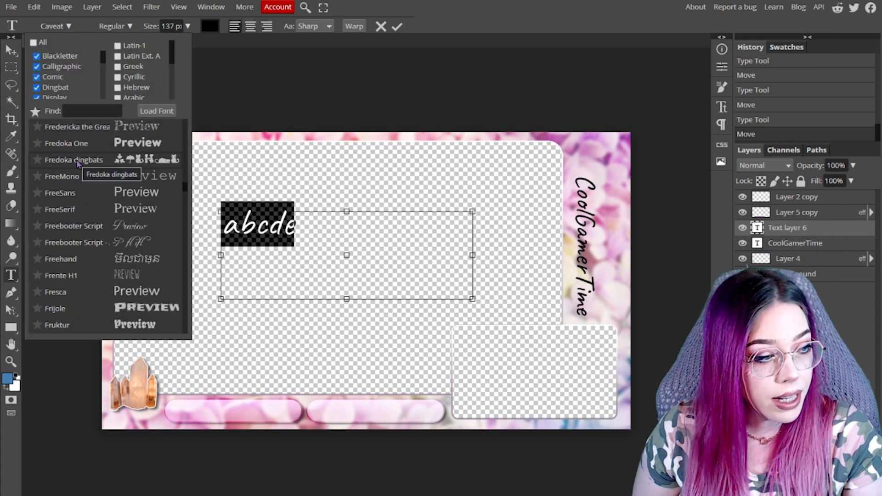
pyautogui.click(78, 162)
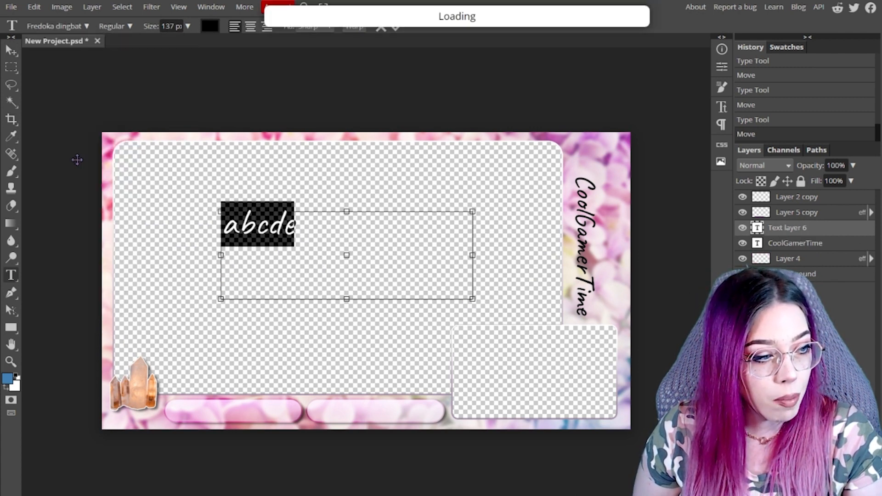
pyautogui.doubleClick(428, 225)
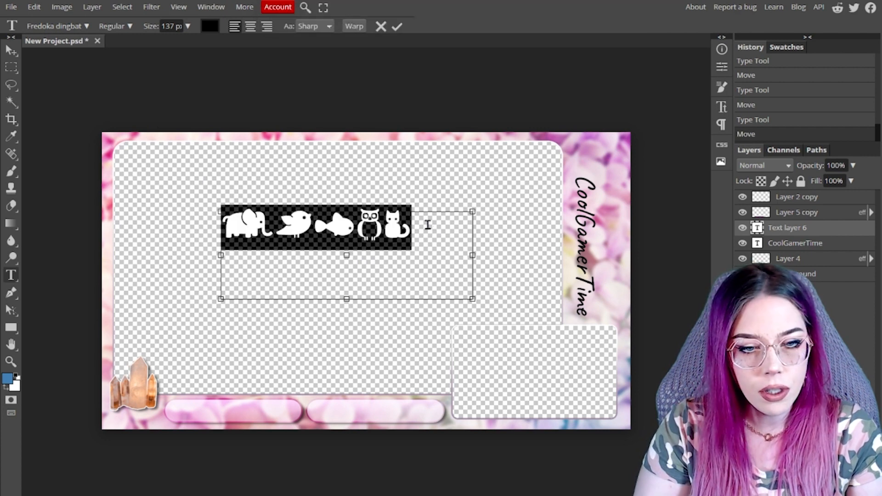
pyautogui.write('e')
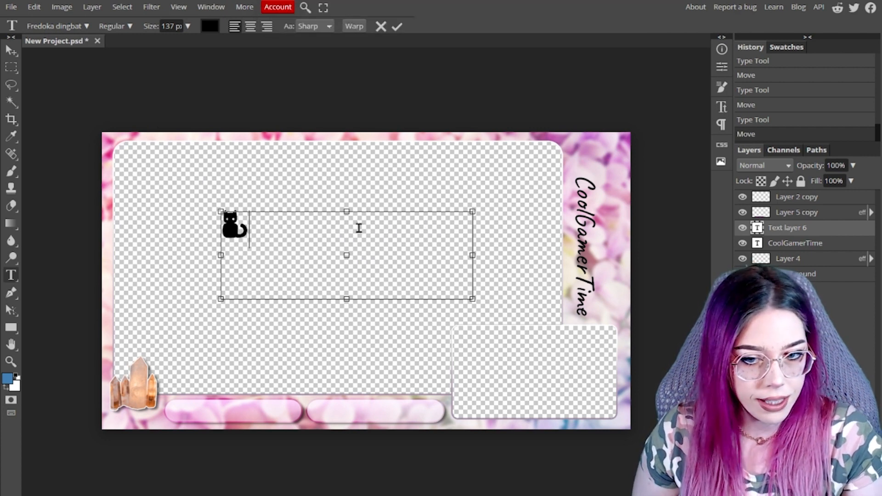
# Step: Enlarge the cat symbol, rotated 90° clockwise, and place it directly above the vertical CoolGamerTime text
pyautogui.hotkey('ctrl', 'a')
pyautogui.moveTo(153, 27); pyautogui.dragTo(171, 27)
pyautogui.moveTo(436, 197); pyautogui.dragTo(425, 376)
pyautogui.click(11, 49)
pyautogui.moveTo(357, 141); pyautogui.dragTo(578, 144)
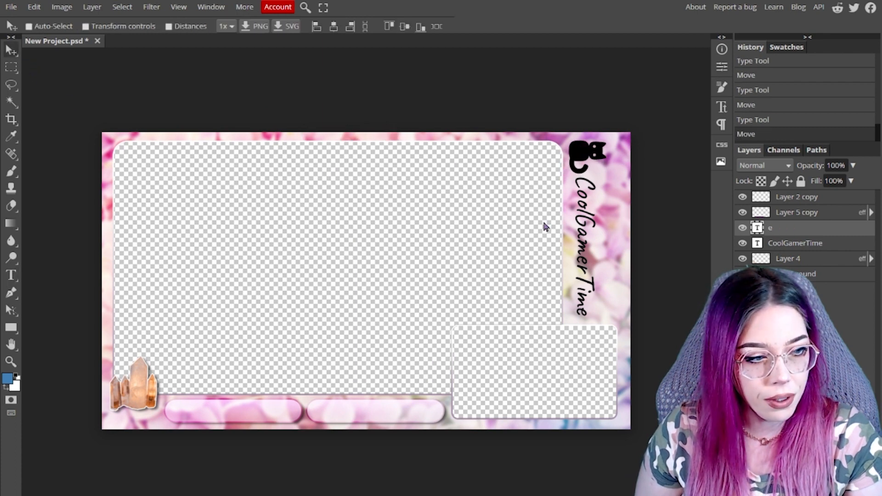
# Step: Set the cat symbol layer's blend mode to Overlay
pyautogui.click(767, 167)
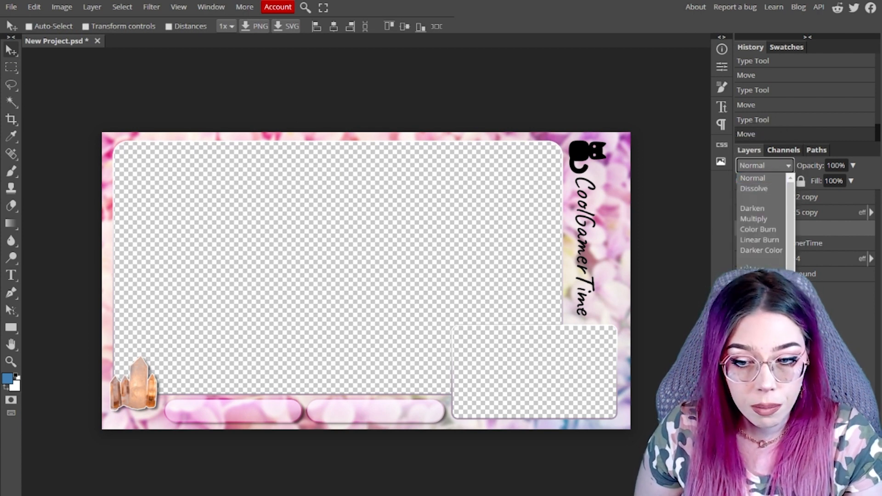
pyautogui.click(756, 331)
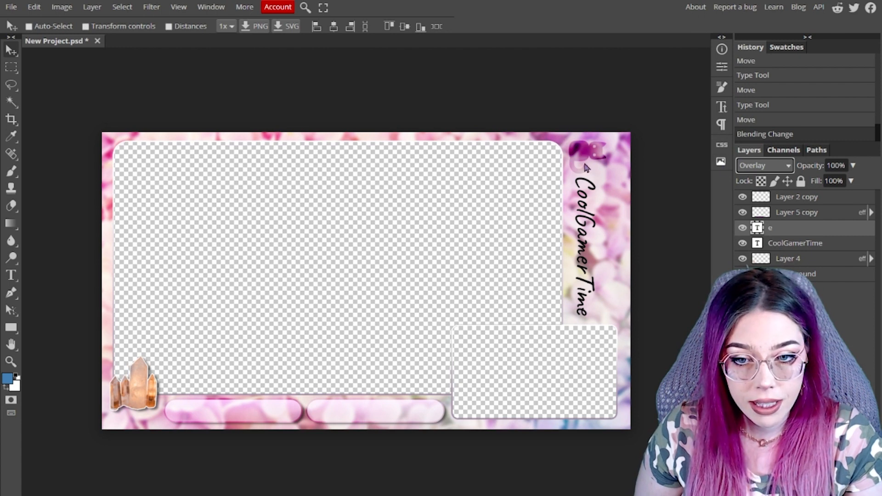
# Step: Shift the cat symbol and the vertical CoolGamerTime text slightly towards the middle of the flower strip
pyautogui.moveTo(586, 154); pyautogui.dragTo(595, 158)
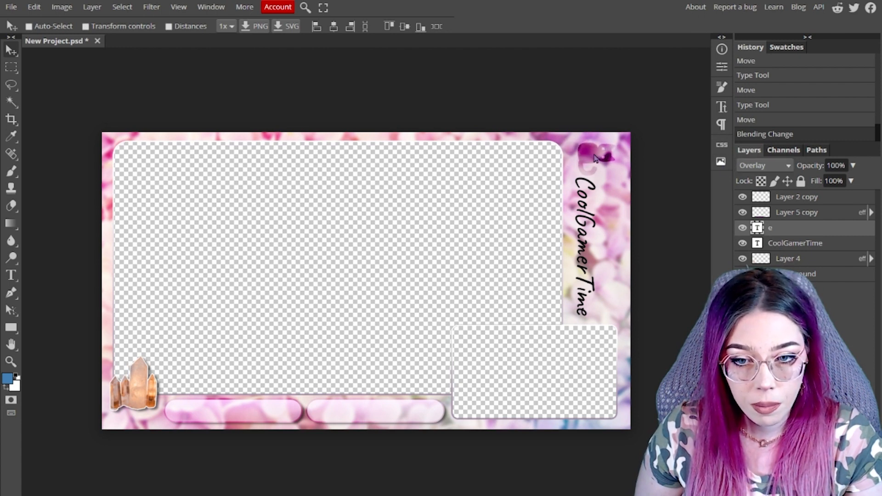
pyautogui.moveTo(586, 230); pyautogui.dragTo(600, 235)
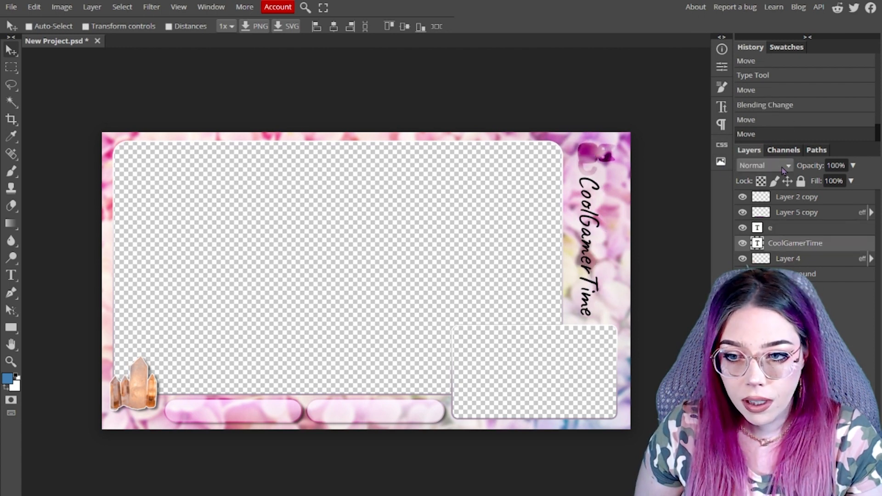
# Step: Try the Overlay blend mode on the CoolGamerTime layer and restore it to Normal
pyautogui.click(784, 169)
pyautogui.click(752, 331)
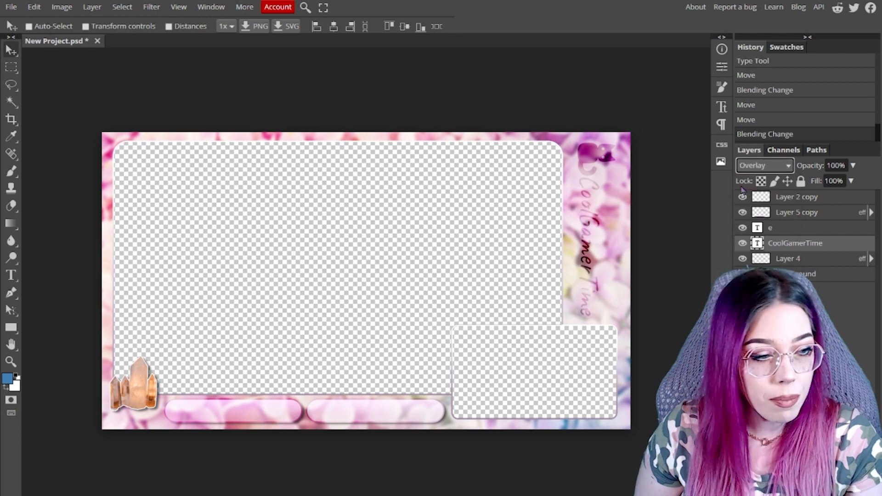
pyautogui.click(772, 164)
pyautogui.click(758, 178)
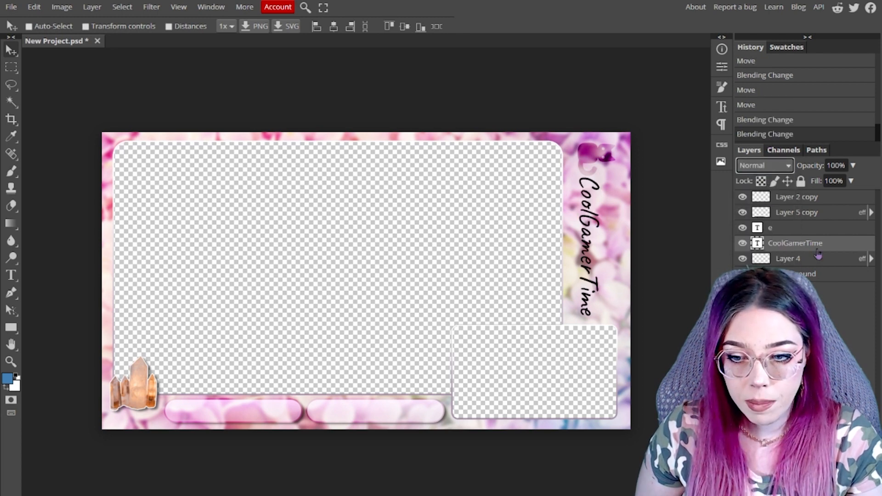
# Step: Give the CoolGamerTime layer a white 3 px outside stroke, a linear purple gradient overlay at 90° and a drop shadow
pyautogui.doubleClick(833, 246)
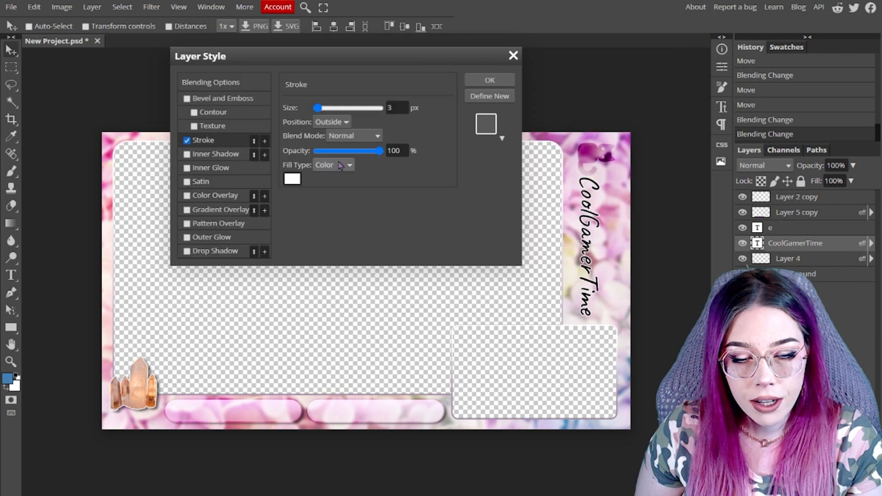
pyautogui.click(222, 211)
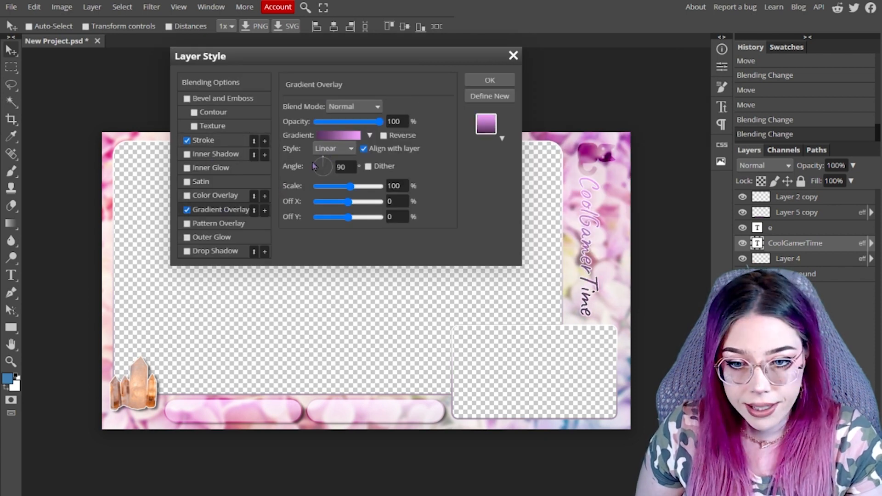
pyautogui.click(224, 252)
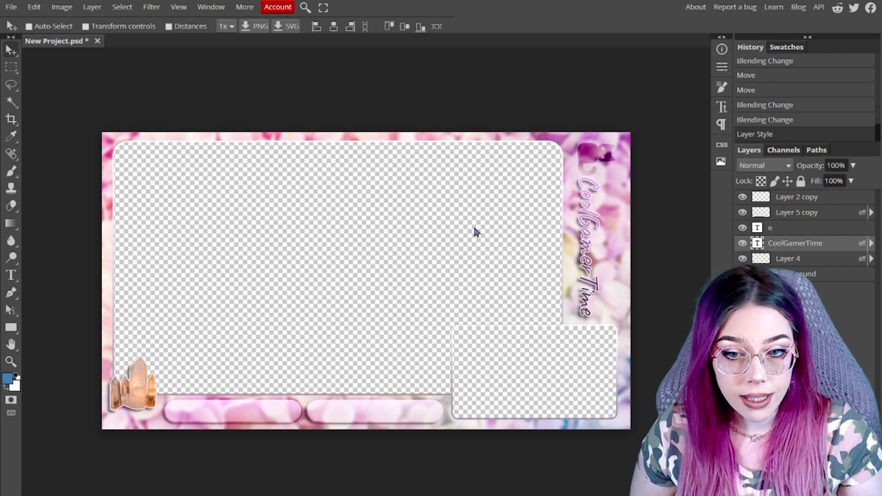
# Step: Export the finished overlay as a PNG file and save it
pyautogui.click(12, 7)
pyautogui.moveTo(66, 170)
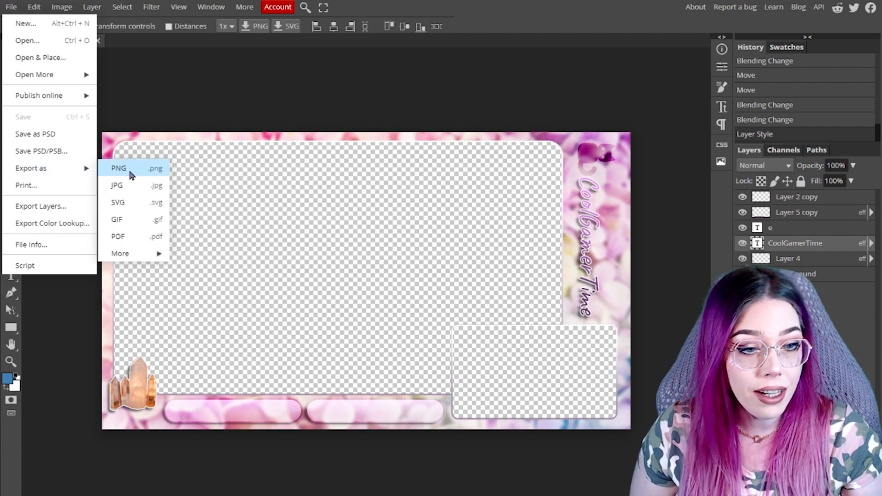
pyautogui.click(154, 169)
pyautogui.click(428, 215)
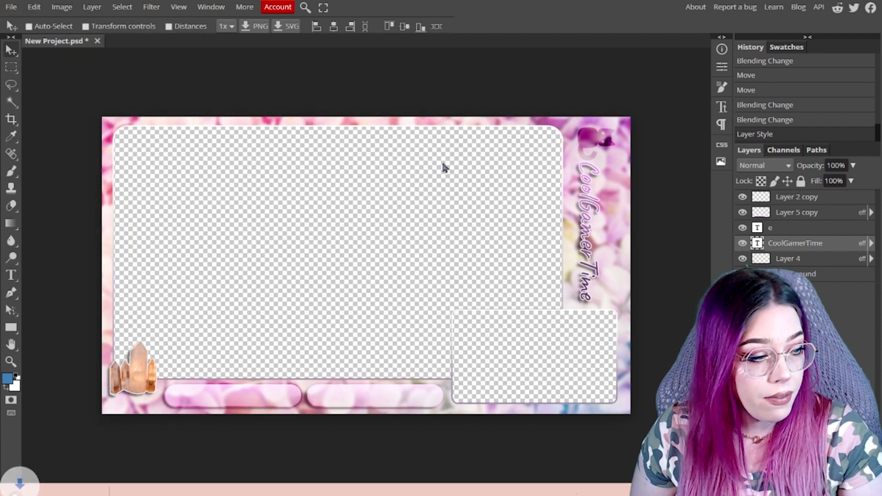